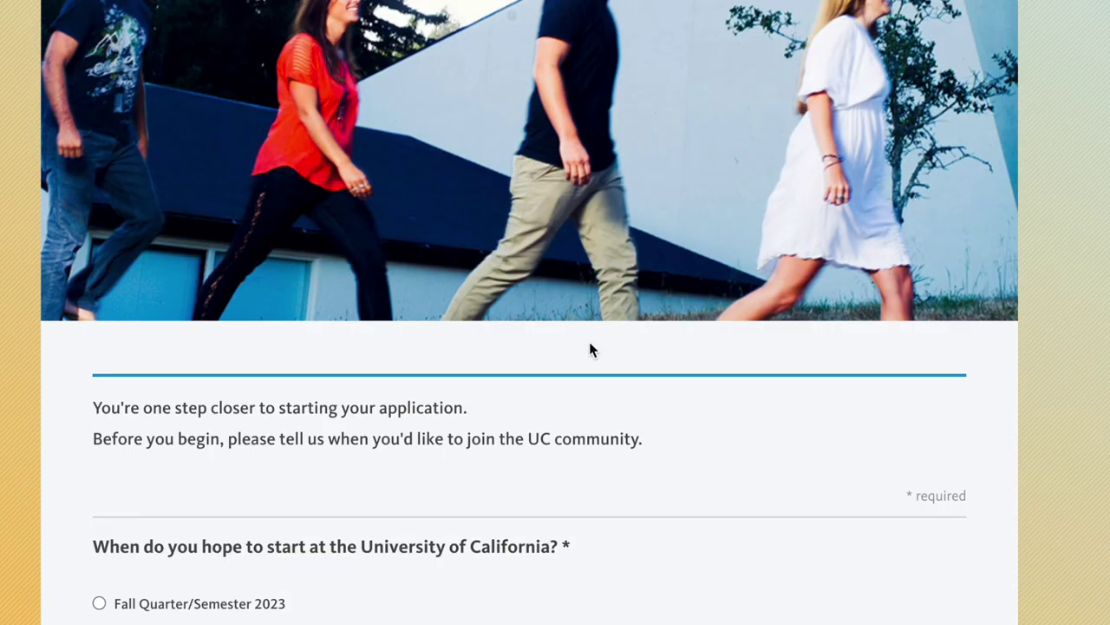
- Review the questions about the intended University of California start term and the application level
{"action": "scroll", "coordinate": [589, 349], "scroll_direction": "down", "scroll_amount": 1}
{"action": "scroll", "coordinate": [589, 349], "scroll_direction": "down", "scroll_amount": 1}
{"action": "scroll", "coordinate": [589, 347], "scroll_direction": "down", "scroll_amount": 5}
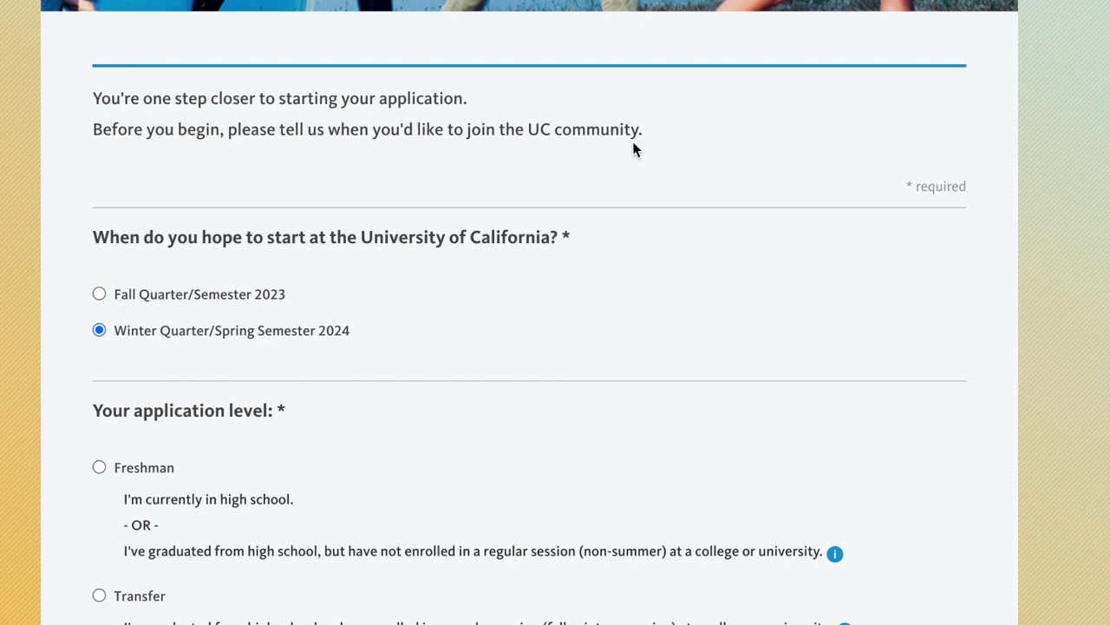
{"action": "scroll", "coordinate": [634, 143], "scroll_direction": "down", "scroll_amount": 1}
{"action": "scroll", "coordinate": [587, 310], "scroll_direction": "down", "scroll_amount": 1}
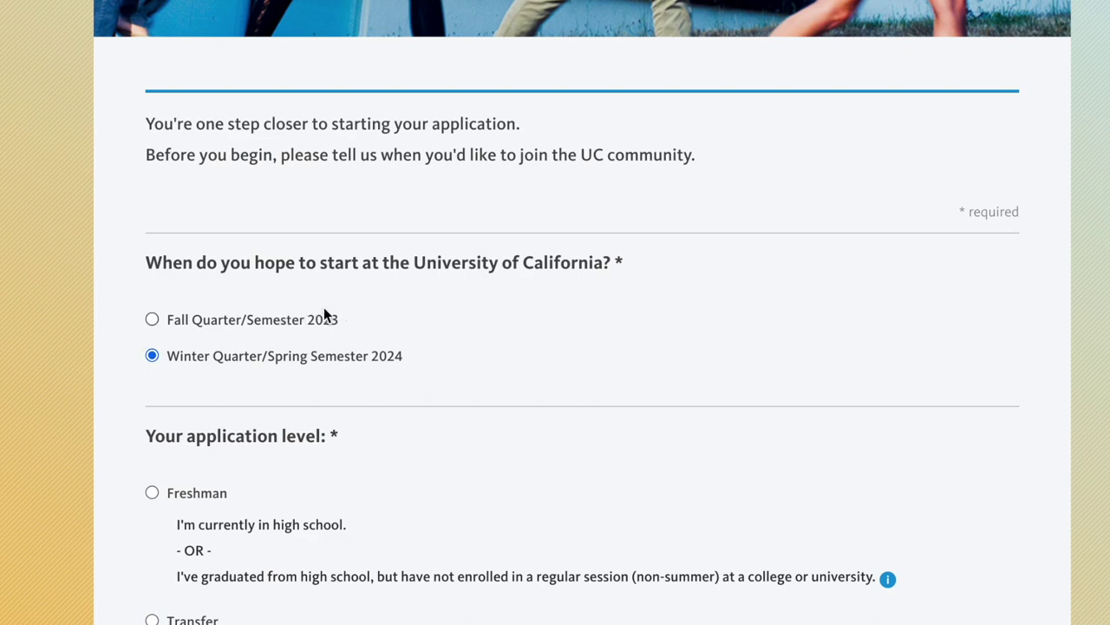
{"action": "scroll", "coordinate": [368, 321], "scroll_direction": "down", "scroll_amount": 2}
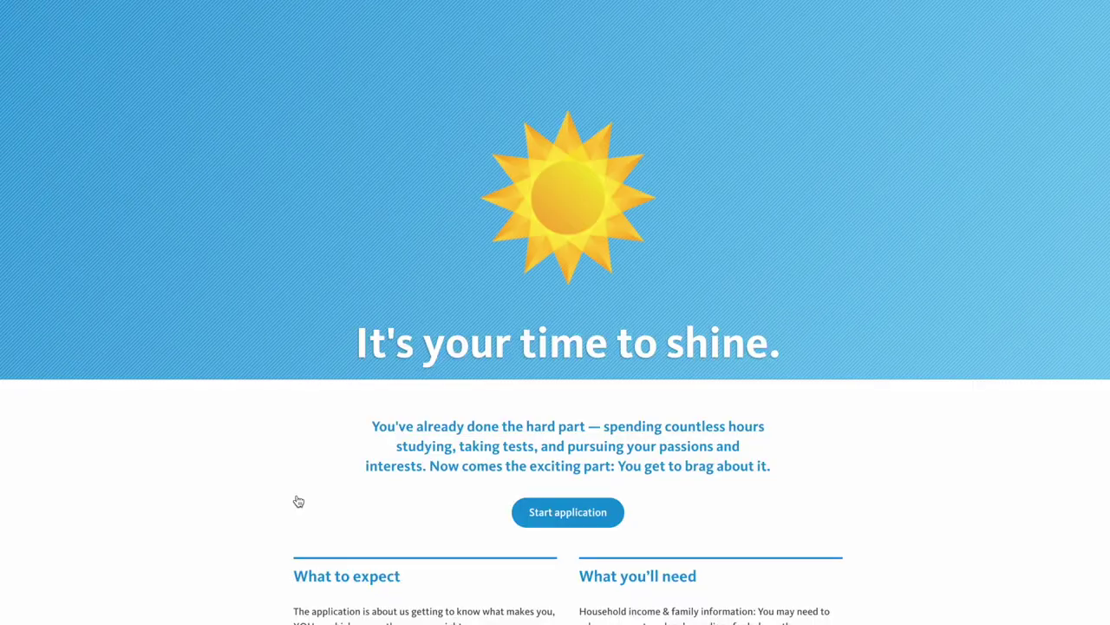
- Read the application's welcome page and the first "What to expect" paragraph about telling UC what makes you, YOU
{"action": "scroll", "coordinate": [296, 467], "scroll_direction": "down", "scroll_amount": 3}
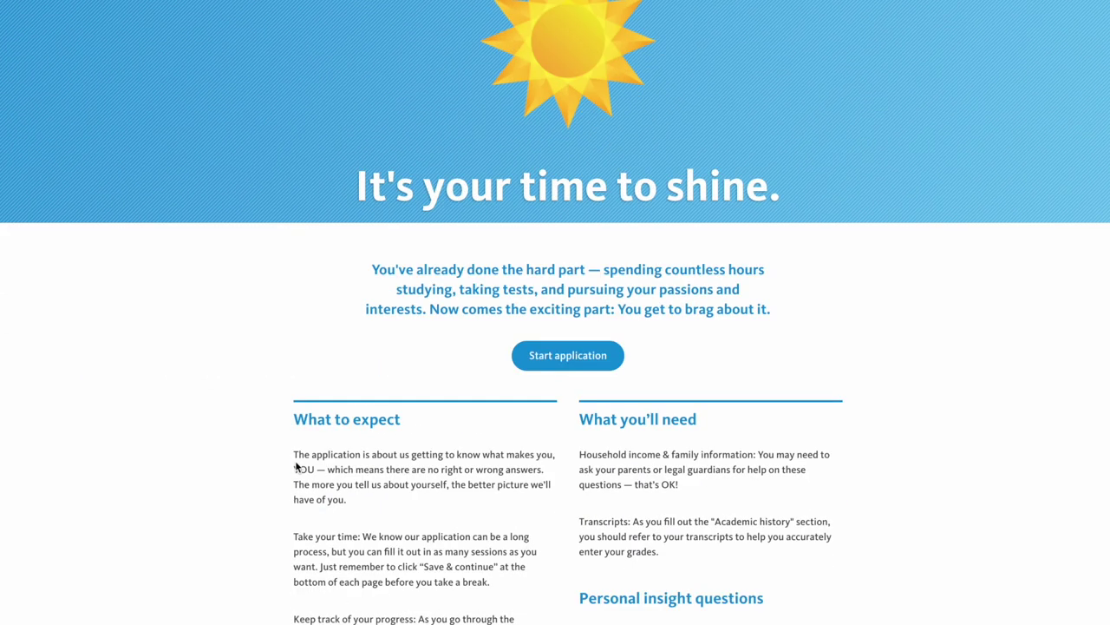
{"action": "scroll", "coordinate": [295, 466], "scroll_direction": "down", "scroll_amount": 1}
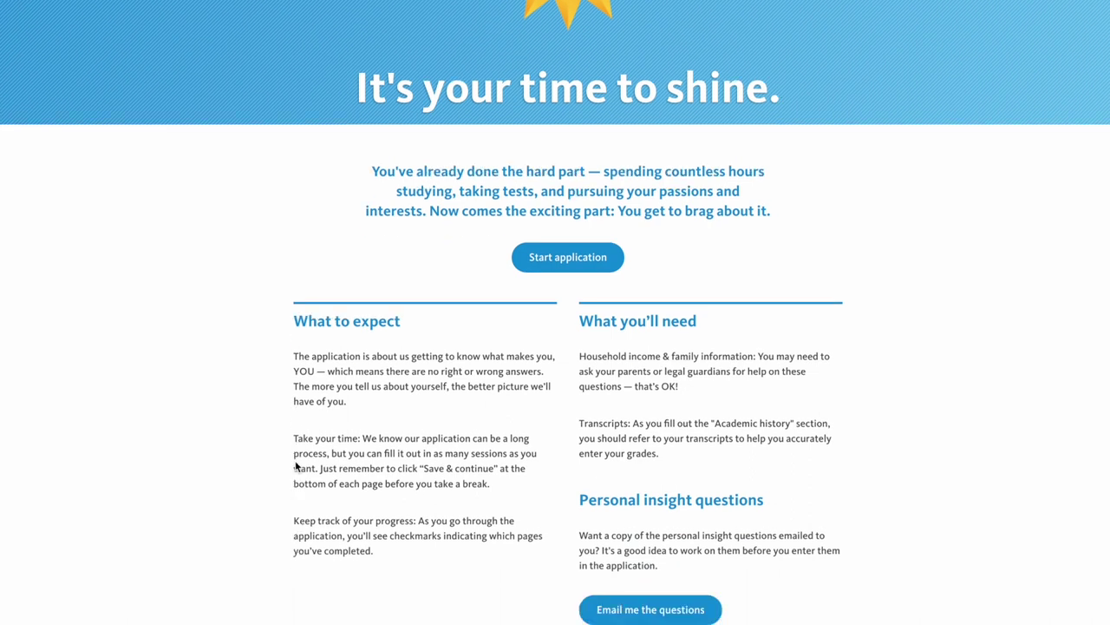
{"action": "scroll", "coordinate": [295, 466], "scroll_direction": "down", "scroll_amount": 1}
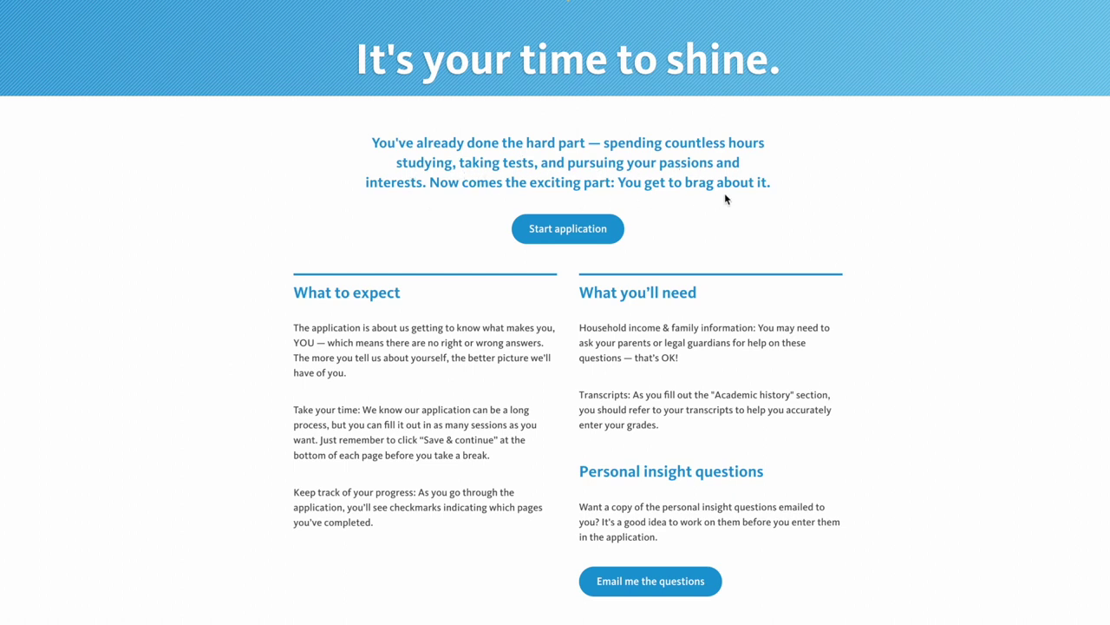
{"action": "scroll", "coordinate": [726, 198], "scroll_direction": "down", "scroll_amount": 1}
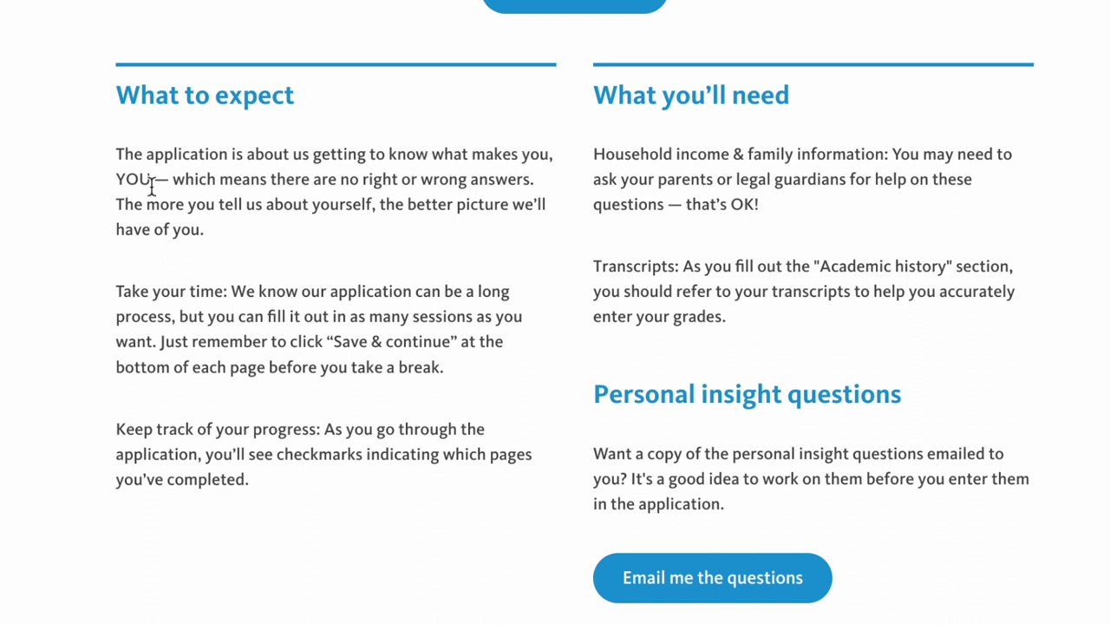
{"action": "left_click_drag", "start_coordinate": [151, 185], "coordinate": [105, 157]}
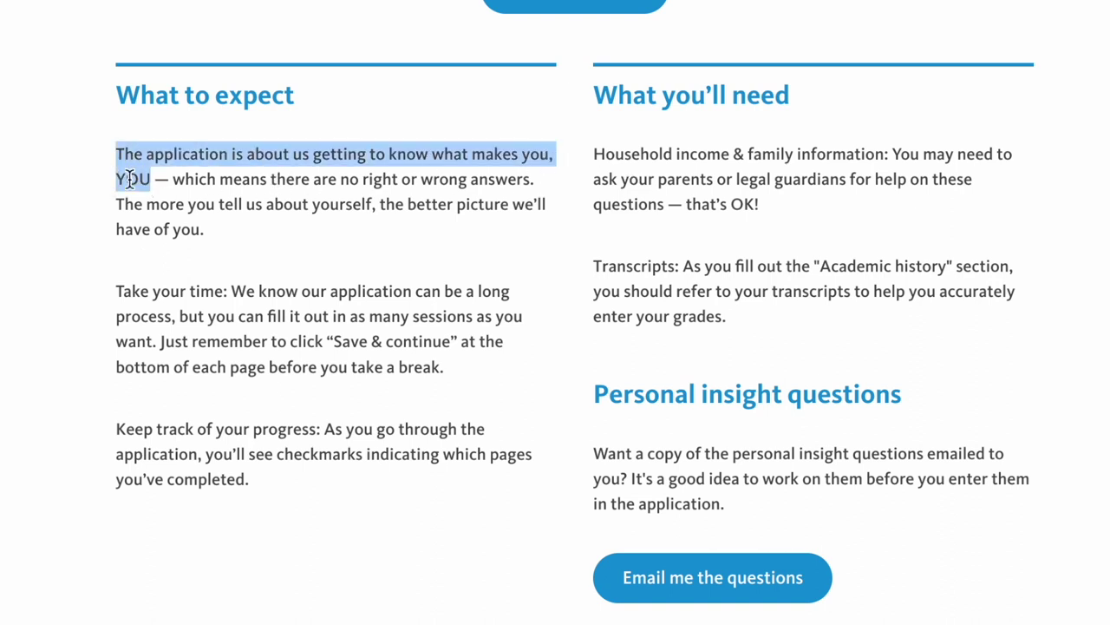
{"action": "left_click", "coordinate": [188, 184]}
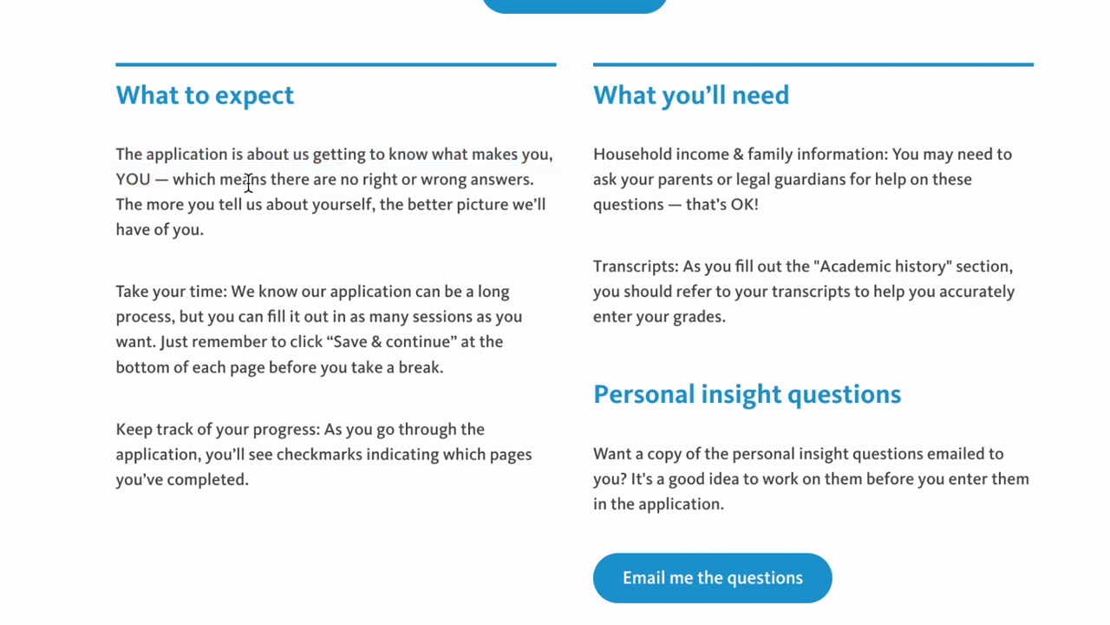
{"action": "left_click_drag", "start_coordinate": [542, 182], "coordinate": [171, 180]}
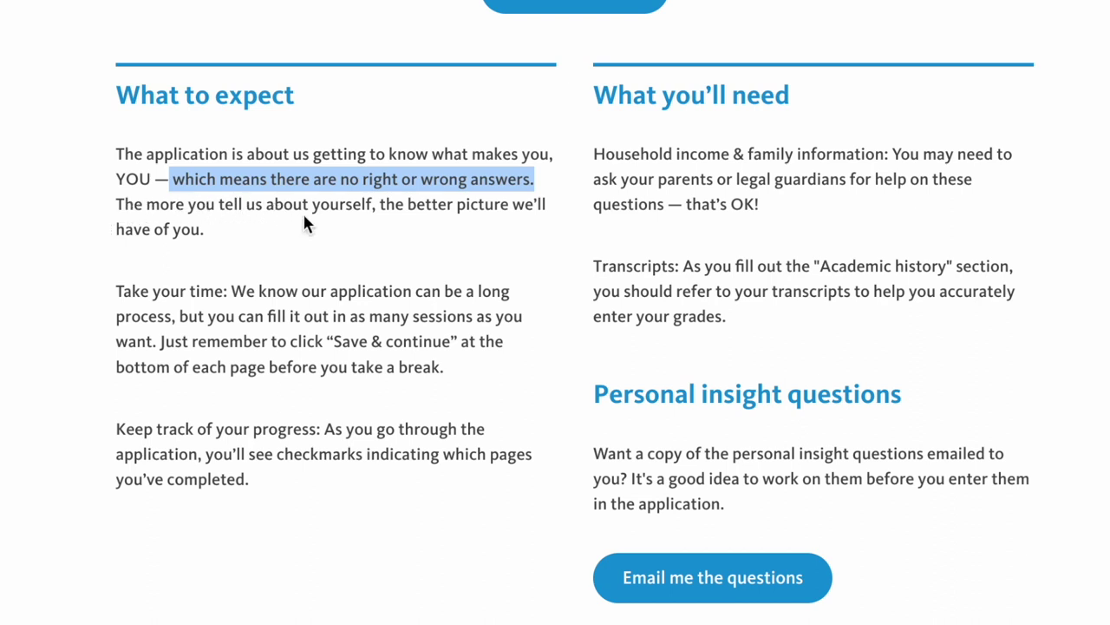
{"action": "left_click", "coordinate": [206, 238]}
- Read the "What to expect" advice on taking your time, saving each page and keeping track of progress
{"action": "scroll", "coordinate": [204, 241], "scroll_direction": "down", "scroll_amount": 1}
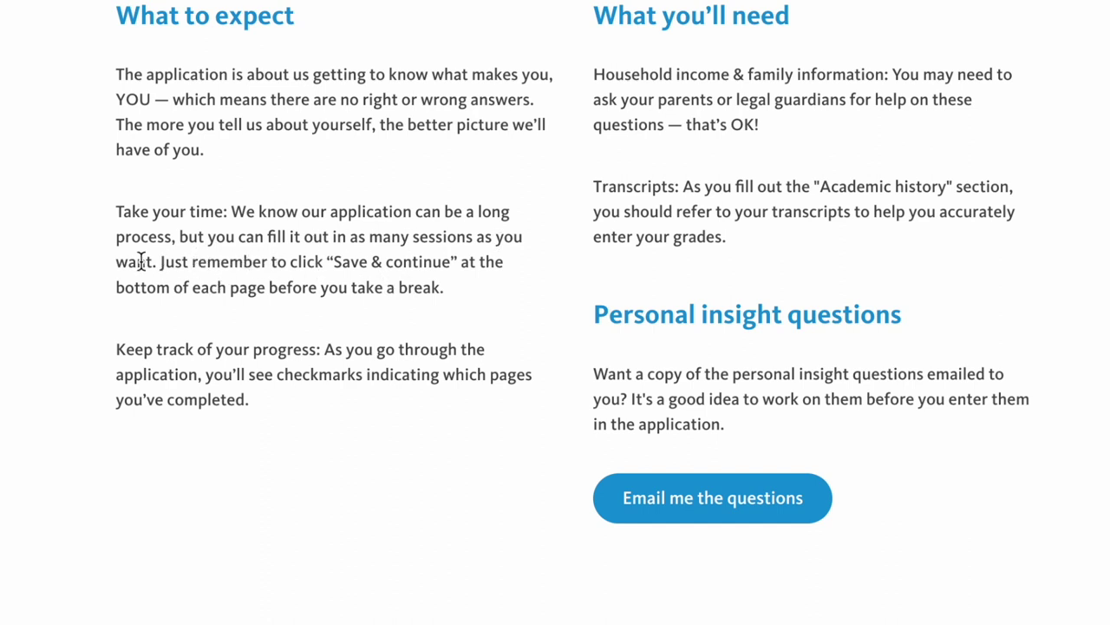
{"action": "left_click_drag", "start_coordinate": [161, 262], "coordinate": [438, 289]}
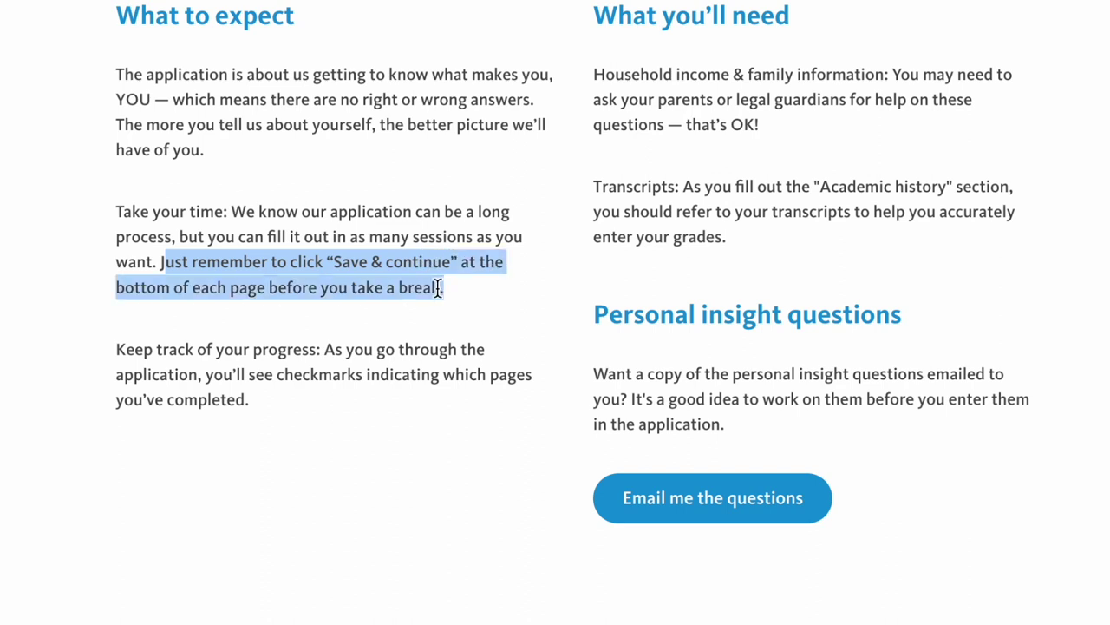
{"action": "scroll", "coordinate": [431, 290], "scroll_direction": "down", "scroll_amount": 2}
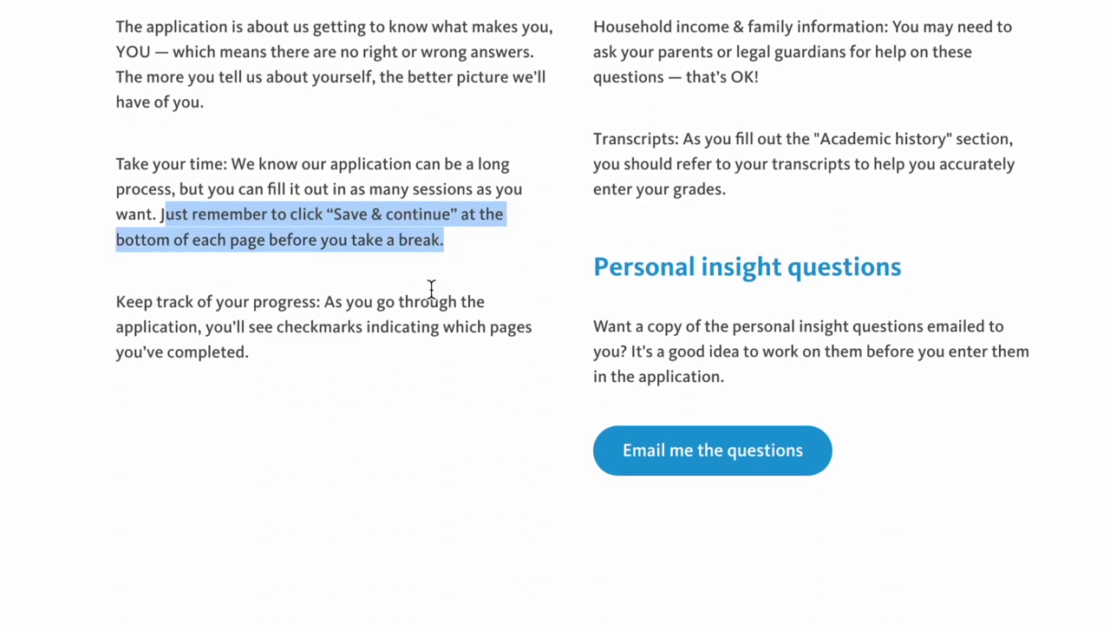
{"action": "left_click", "coordinate": [429, 289]}
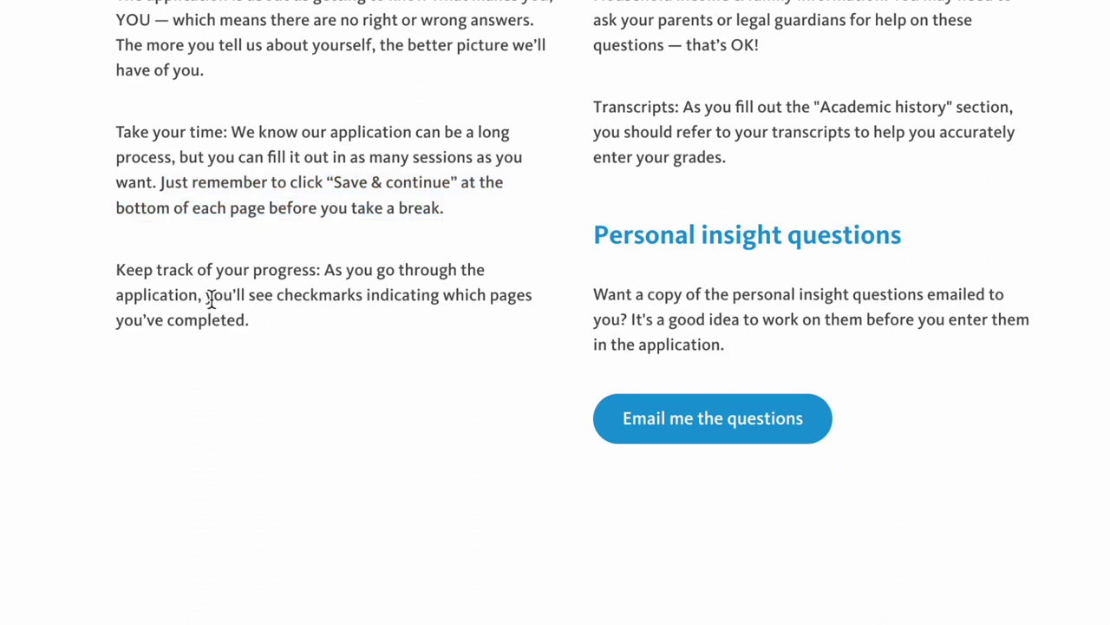
{"action": "left_click_drag", "start_coordinate": [206, 296], "coordinate": [247, 317]}
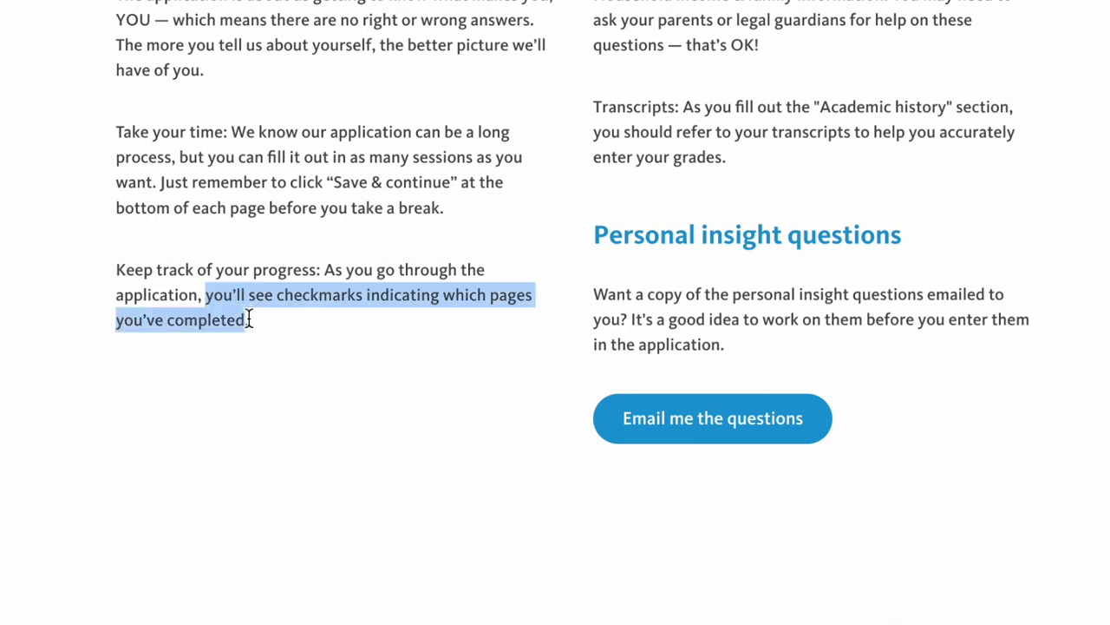
{"action": "left_click", "coordinate": [289, 320]}
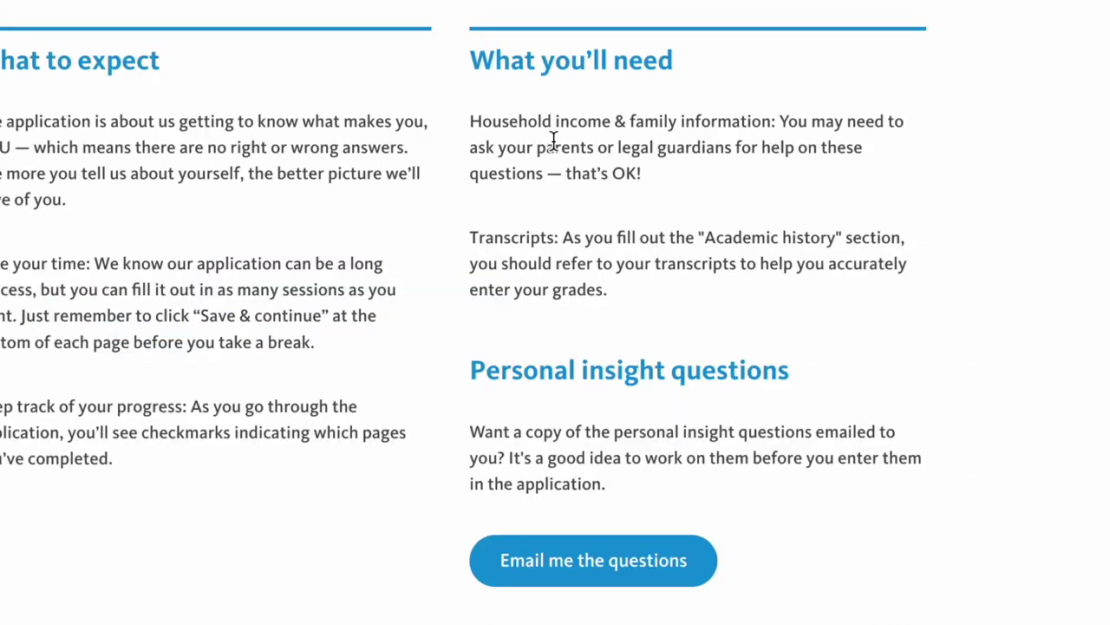
- Read the "What you'll need" section on household income and transcripts, and the "Personal insight questions" section
{"action": "mouse_move", "coordinate": [478, 121]}
{"action": "left_mouse_down"}
{"action": "mouse_move", "coordinate": [751, 108]}
{"action": "mouse_move", "coordinate": [424, 117]}
{"action": "mouse_move", "coordinate": [467, 130]}
{"action": "left_mouse_up"}
{"action": "left_click", "coordinate": [746, 110]}
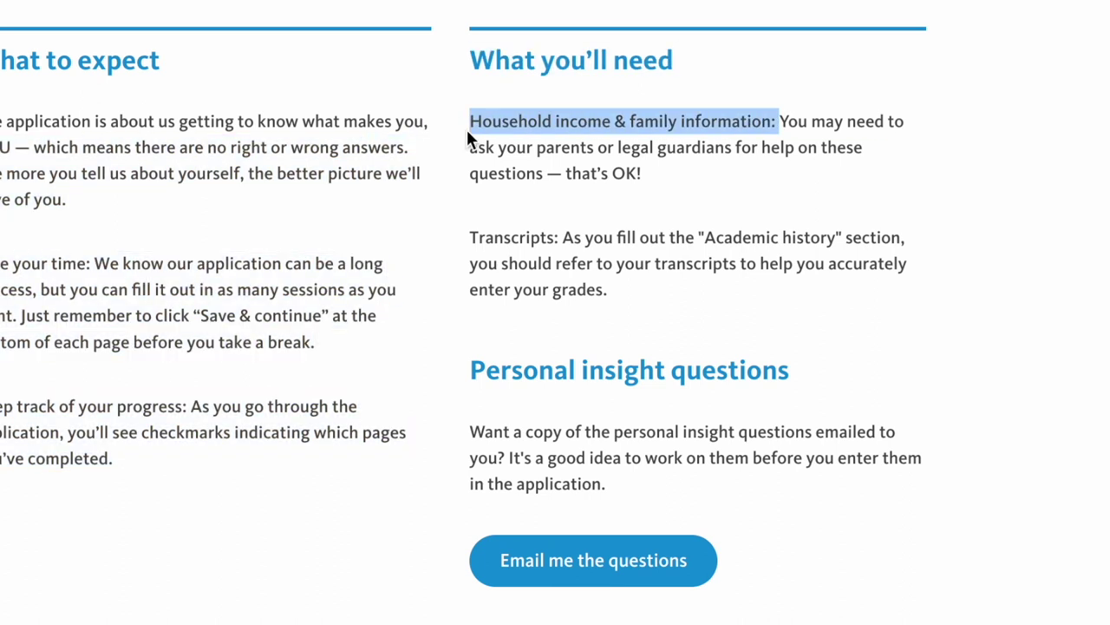
{"action": "left_click_drag", "start_coordinate": [466, 239], "coordinate": [922, 298]}
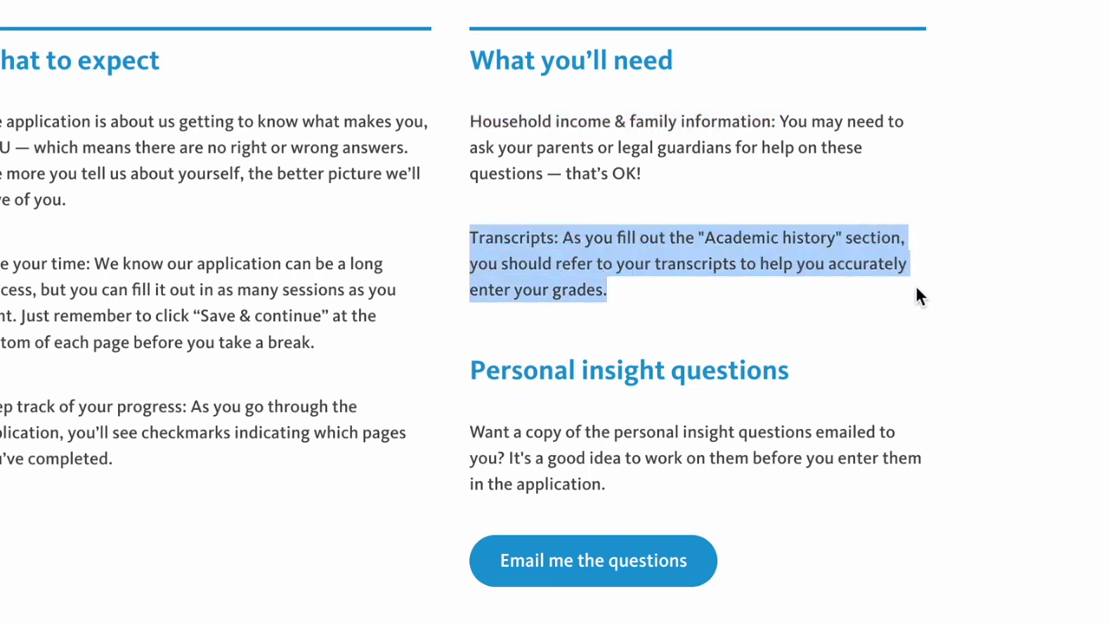
{"action": "scroll", "coordinate": [916, 295], "scroll_direction": "down", "scroll_amount": 1}
{"action": "left_click_drag", "start_coordinate": [468, 270], "coordinate": [848, 273]}
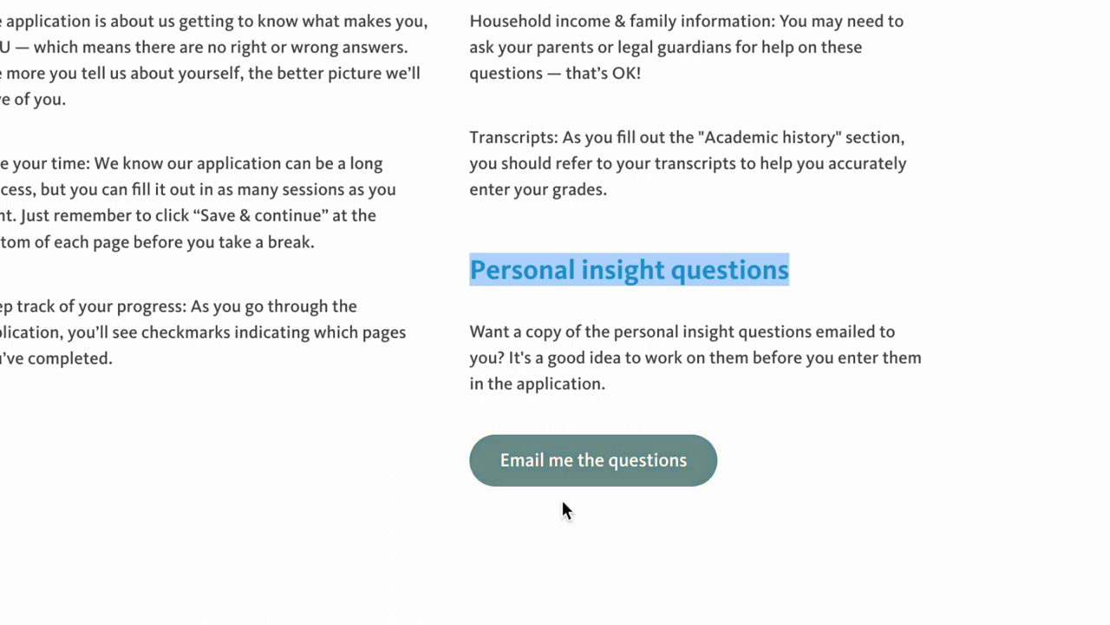
- Start the application from the welcome page
{"action": "scroll", "coordinate": [578, 510], "scroll_direction": "up", "scroll_amount": 3}
{"action": "left_click", "coordinate": [551, 316]}
{"action": "left_click", "coordinate": [563, 95]}
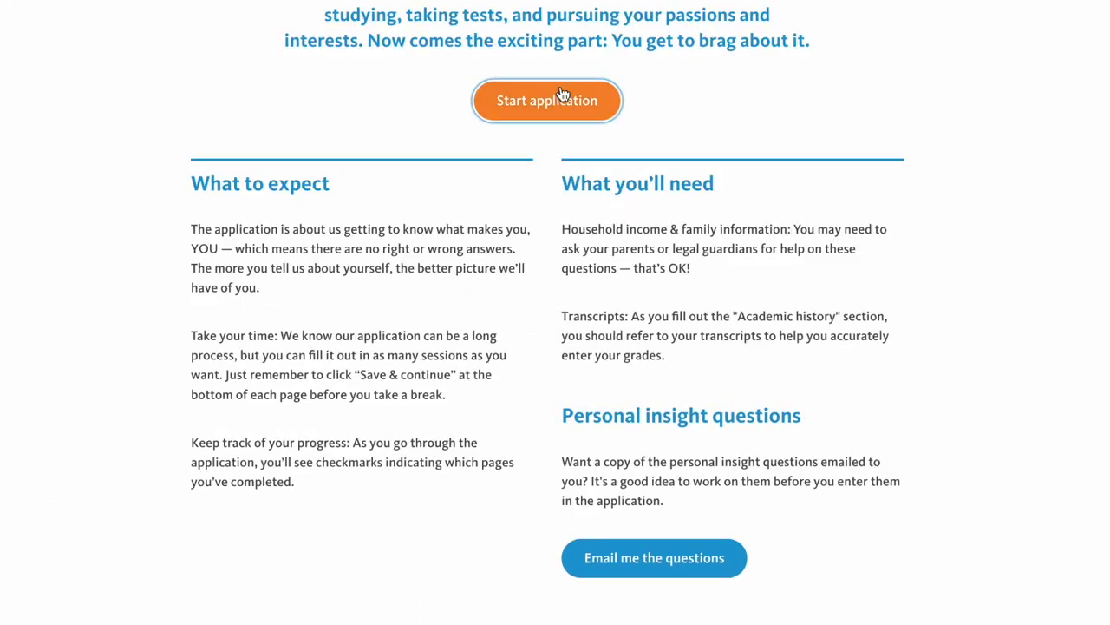
- Examine the legal name fields of the Personal information page, including the available Suffix options
{"action": "scroll", "coordinate": [432, 365], "scroll_direction": "down", "scroll_amount": 3}
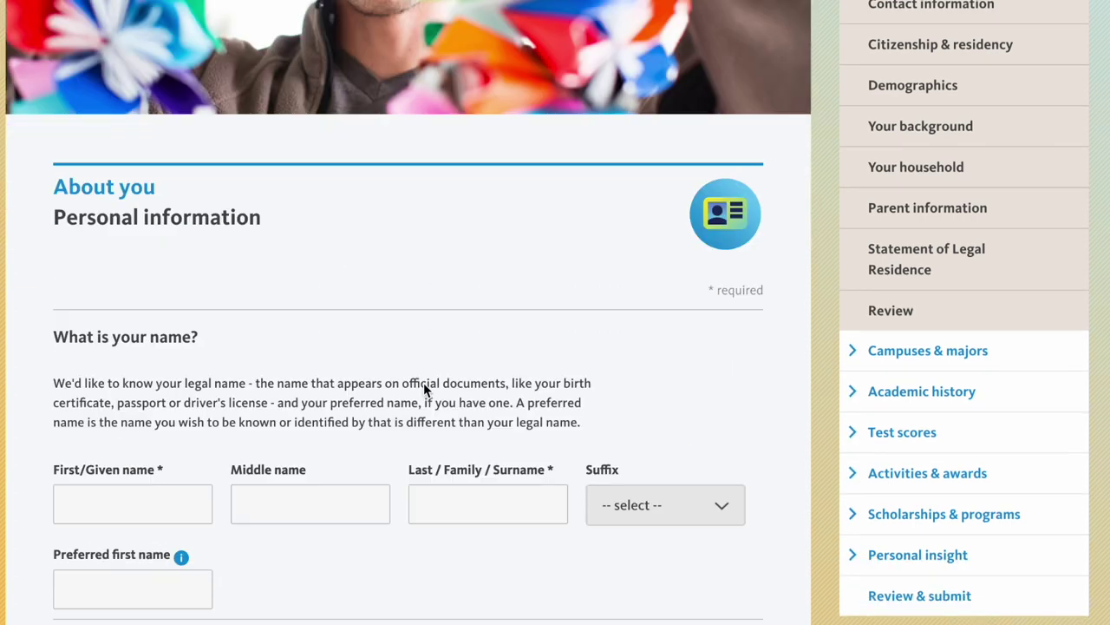
{"action": "left_click_drag", "start_coordinate": [273, 201], "coordinate": [55, 195]}
{"action": "scroll", "coordinate": [145, 321], "scroll_direction": "down", "scroll_amount": 1}
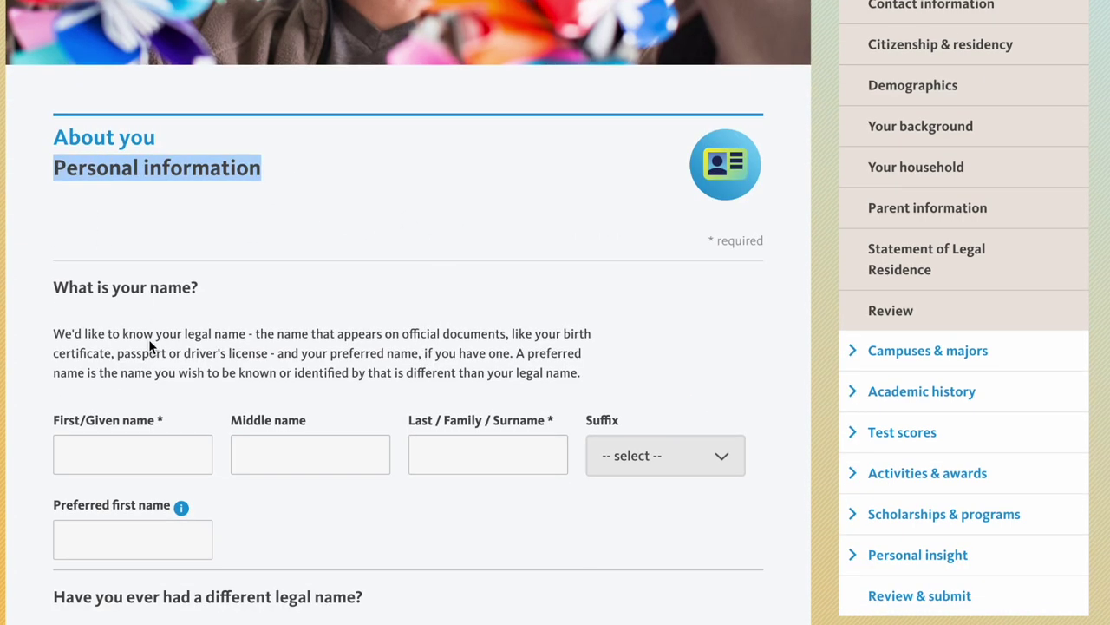
{"action": "scroll", "coordinate": [150, 345], "scroll_direction": "down", "scroll_amount": 2}
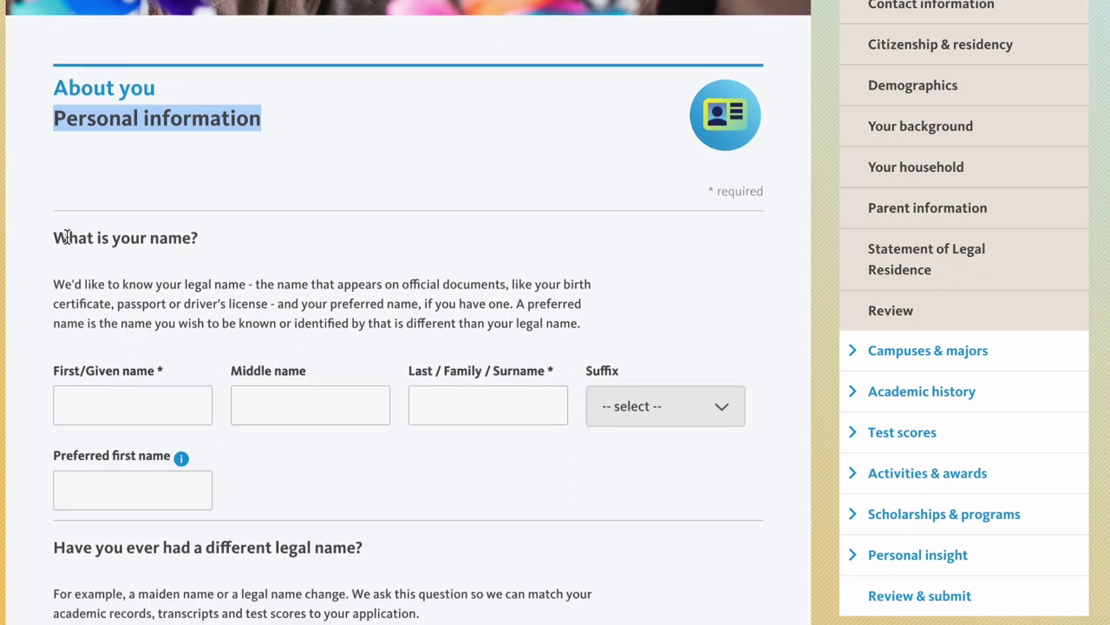
{"action": "left_click_drag", "start_coordinate": [66, 236], "coordinate": [320, 251]}
{"action": "scroll", "coordinate": [313, 391], "scroll_direction": "down", "scroll_amount": 3}
{"action": "scroll", "coordinate": [571, 377], "scroll_direction": "down", "scroll_amount": 1}
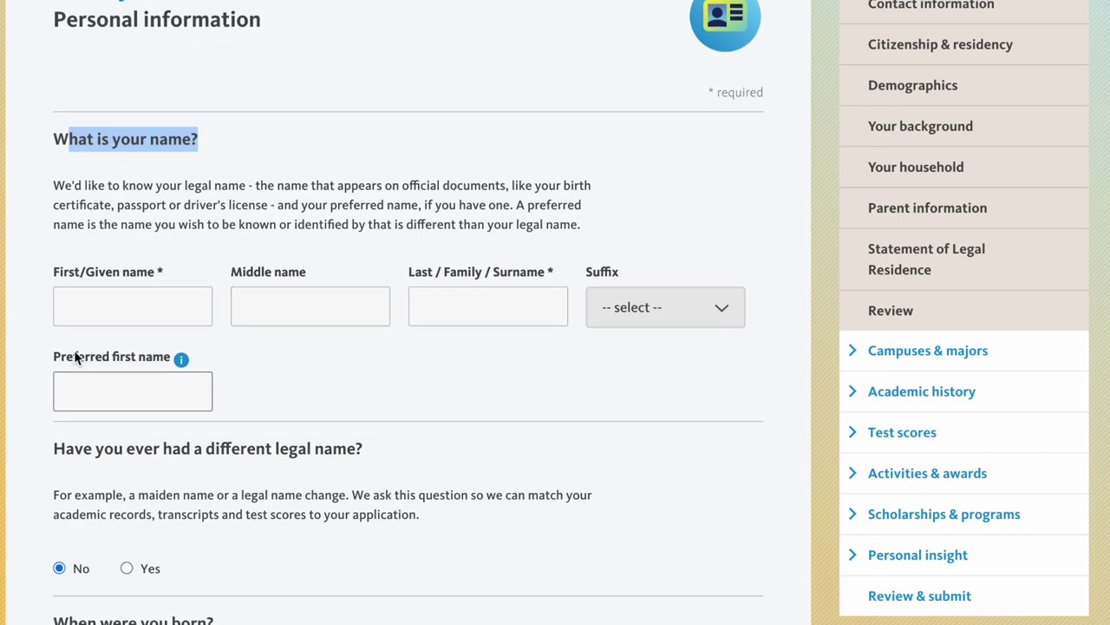
{"action": "left_click", "coordinate": [344, 250]}
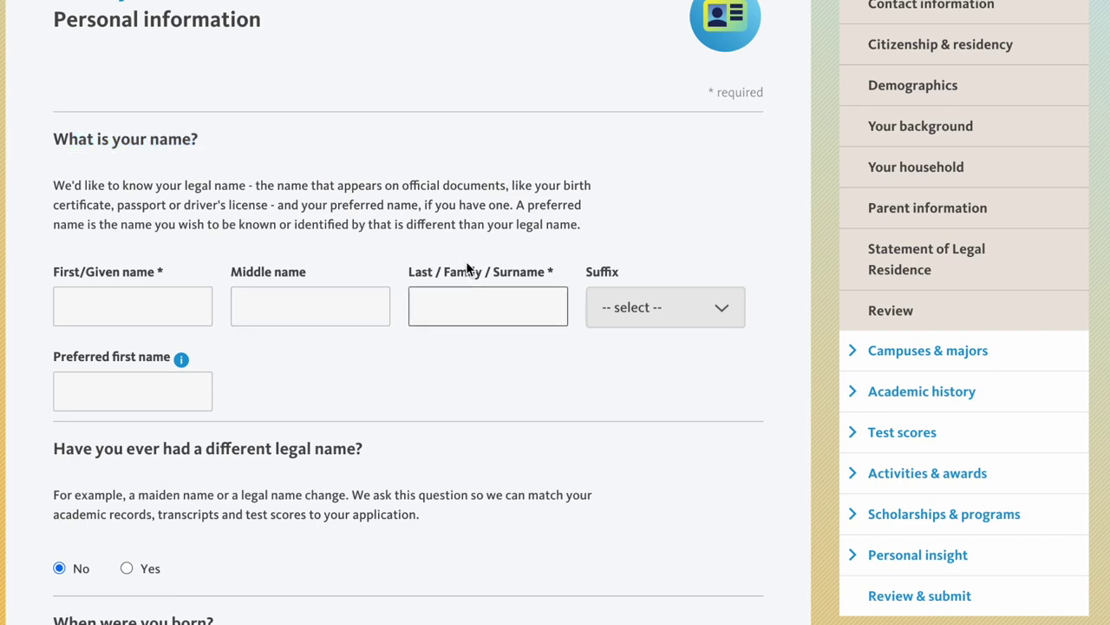
{"action": "left_click", "coordinate": [637, 312]}
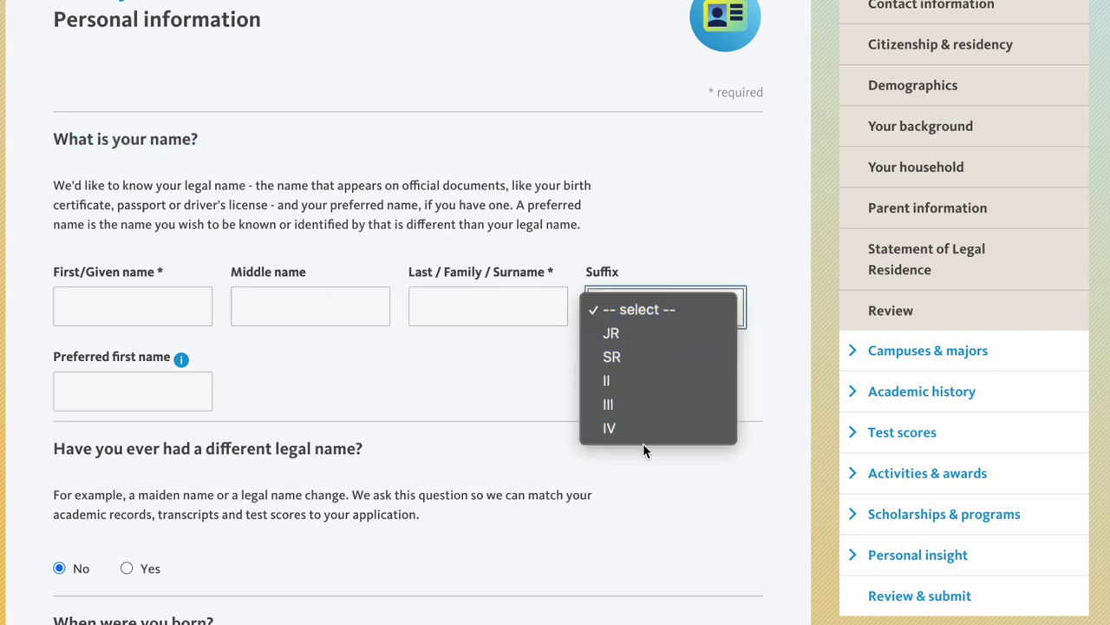
{"action": "left_click", "coordinate": [660, 252]}
{"action": "left_click", "coordinate": [366, 379]}
- Examine the questions about a different legal name, birth date and place of birth
{"action": "scroll", "coordinate": [364, 387], "scroll_direction": "down", "scroll_amount": 2}
{"action": "scroll", "coordinate": [260, 379], "scroll_direction": "down", "scroll_amount": 1}
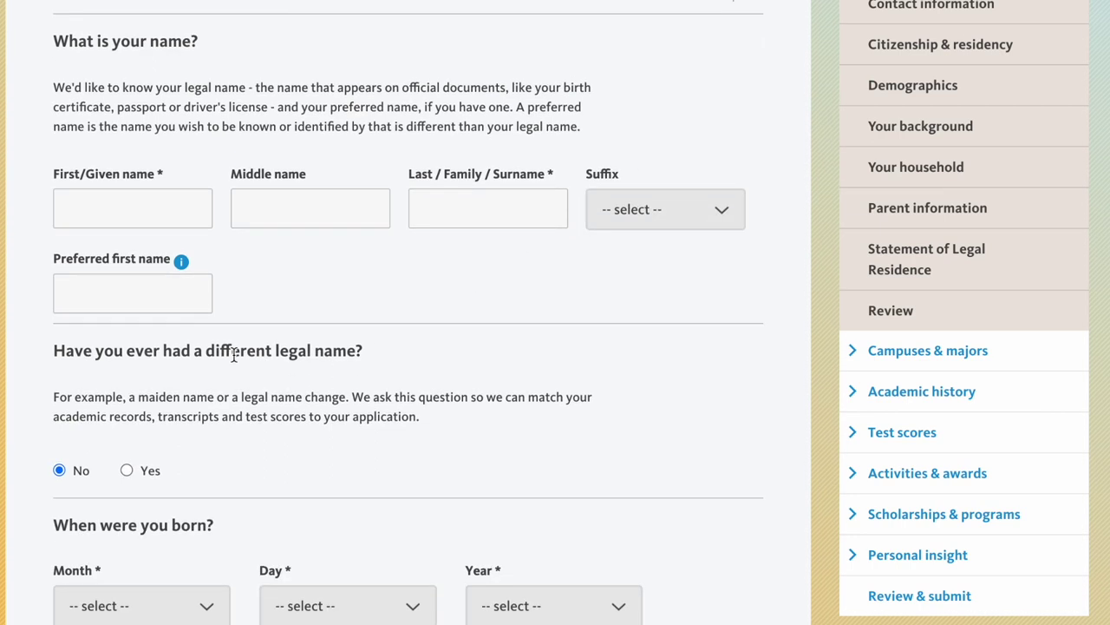
{"action": "scroll", "coordinate": [223, 295], "scroll_direction": "down", "scroll_amount": 1}
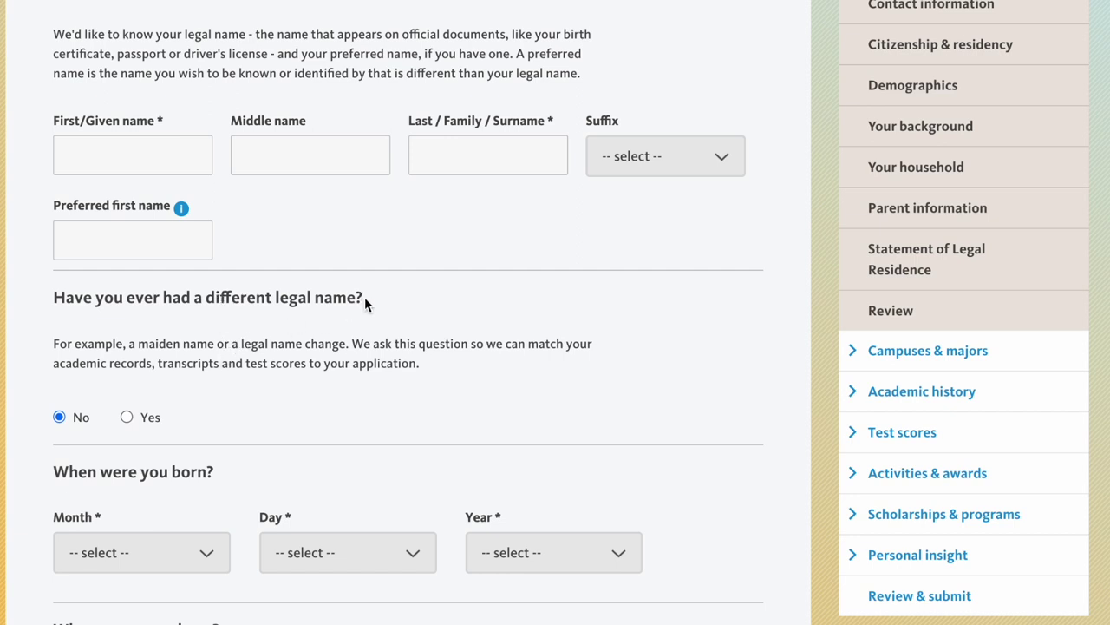
{"action": "left_click_drag", "start_coordinate": [364, 297], "coordinate": [66, 299]}
{"action": "scroll", "coordinate": [109, 380], "scroll_direction": "down", "scroll_amount": 1}
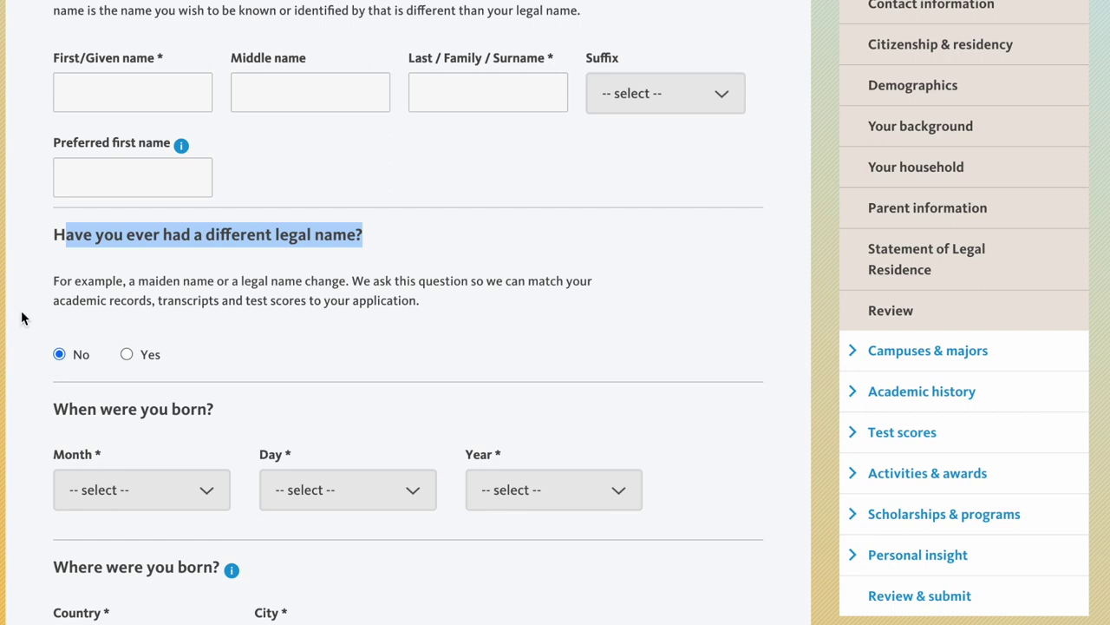
{"action": "scroll", "coordinate": [123, 432], "scroll_direction": "down", "scroll_amount": 1}
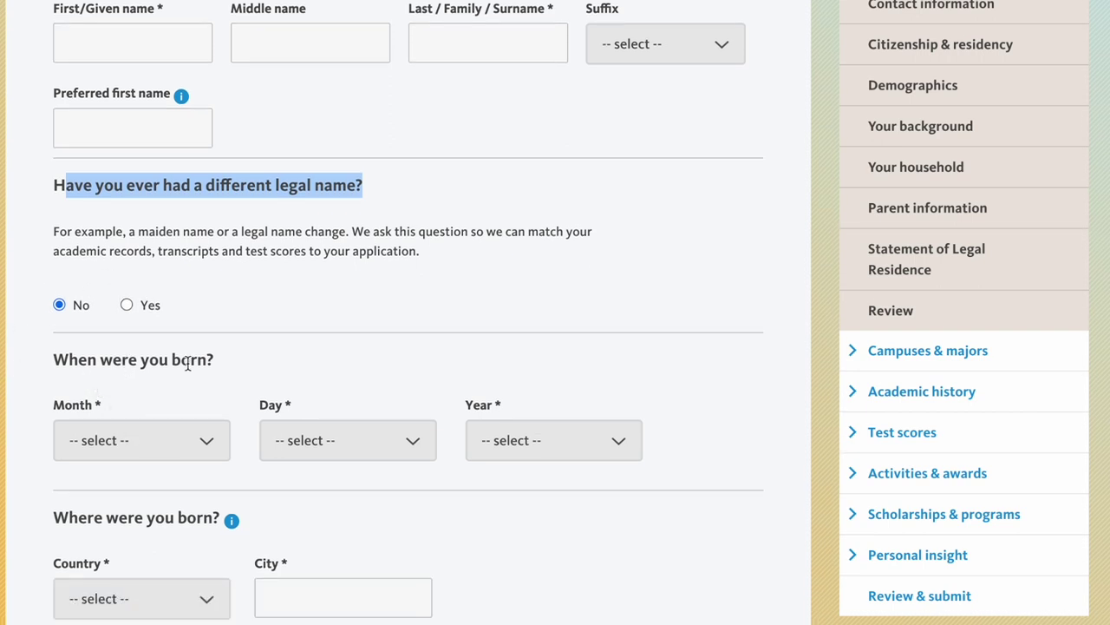
{"action": "scroll", "coordinate": [208, 384], "scroll_direction": "down", "scroll_amount": 1}
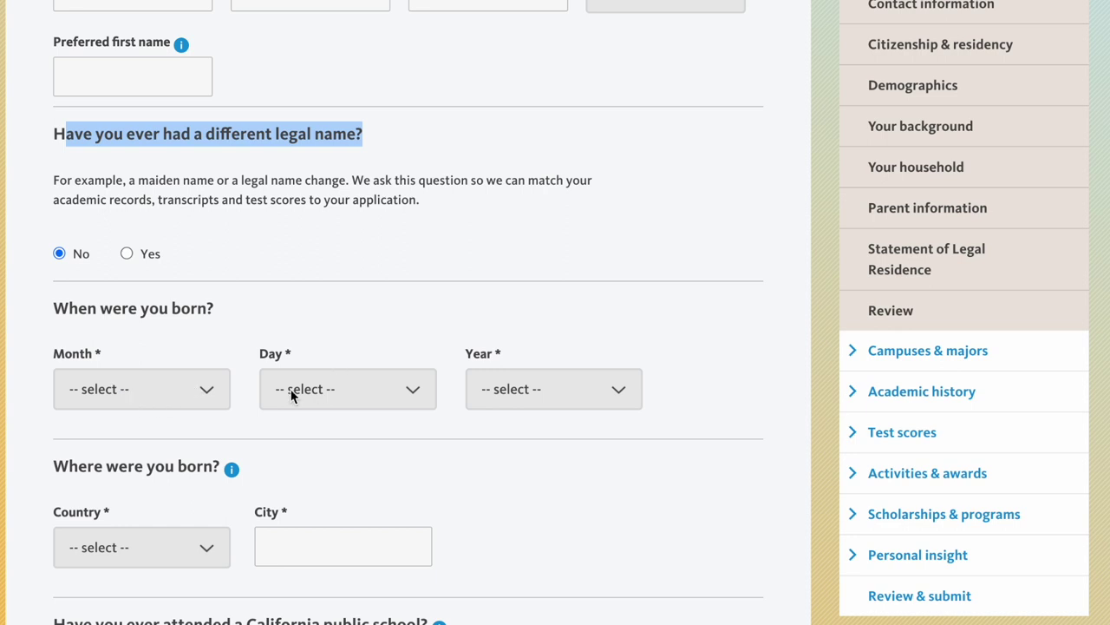
- Answer No to the question about ever having attended a California public school
{"action": "scroll", "coordinate": [561, 427], "scroll_direction": "down", "scroll_amount": 5}
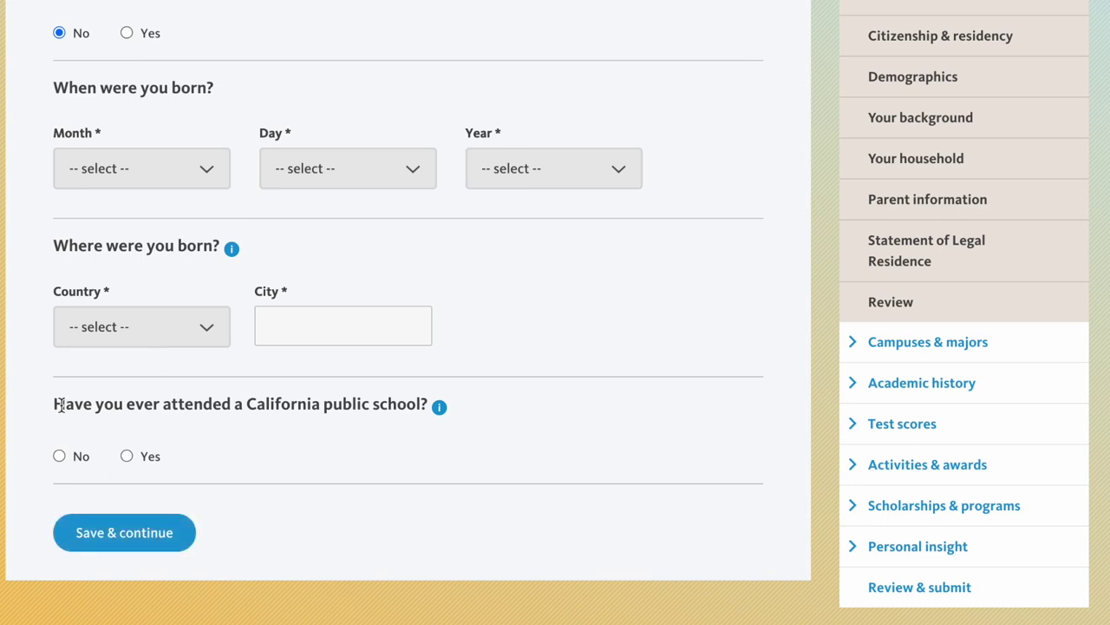
{"action": "left_click_drag", "start_coordinate": [54, 405], "coordinate": [418, 410]}
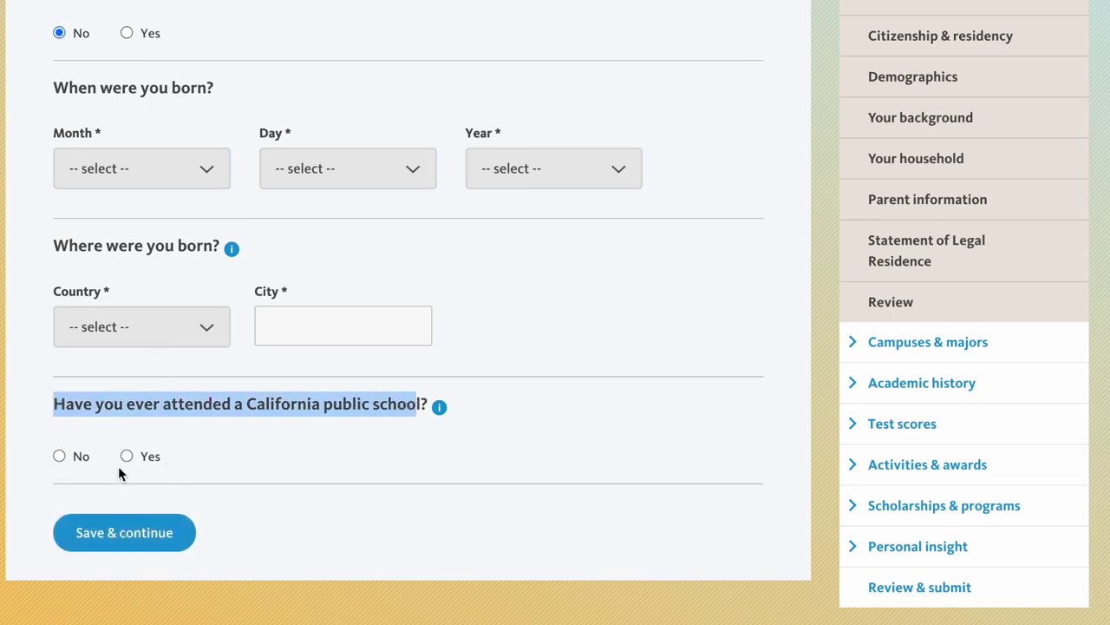
{"action": "left_click", "coordinate": [206, 489]}
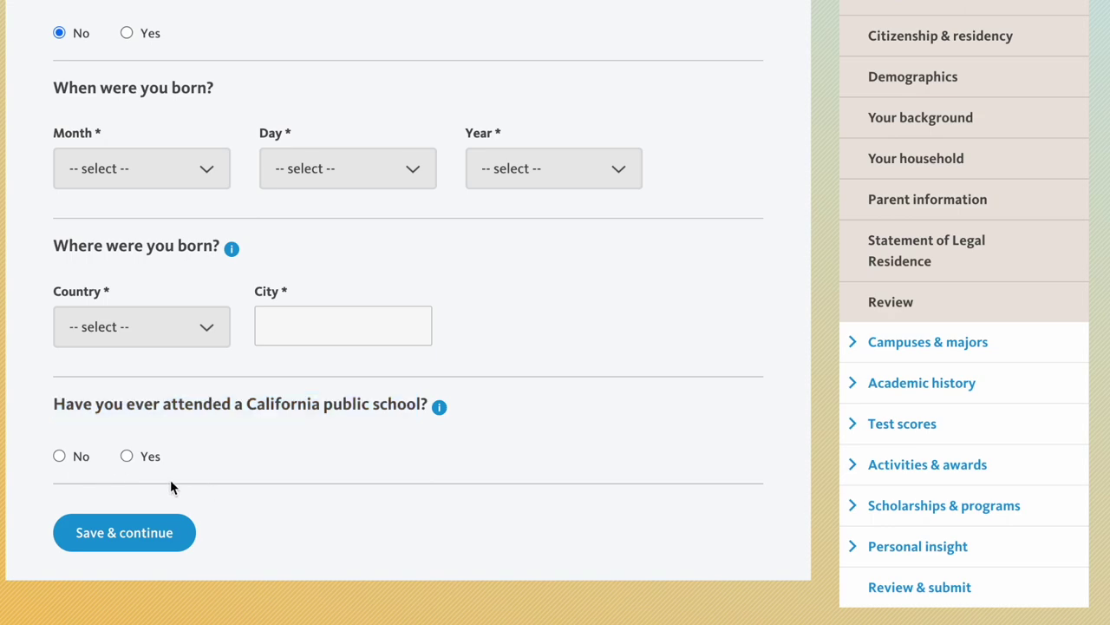
{"action": "left_click", "coordinate": [61, 459]}
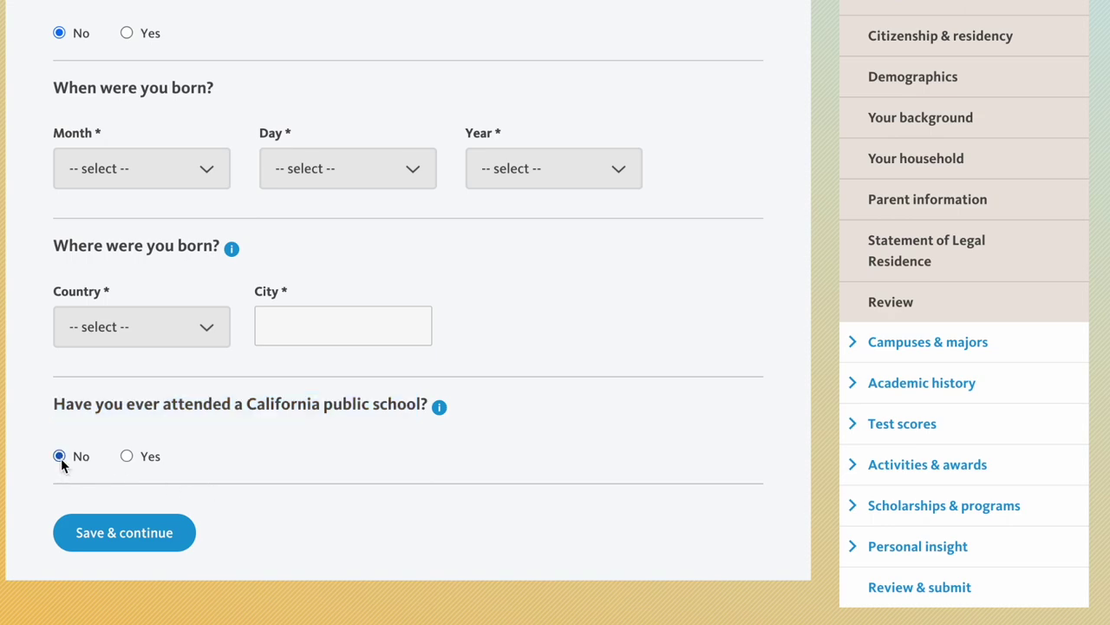
- Save the Personal information page and look over the home address fields of the Contact information page
{"action": "left_click", "coordinate": [140, 535]}
{"action": "left_click_drag", "start_coordinate": [96, 12], "coordinate": [277, 32]}
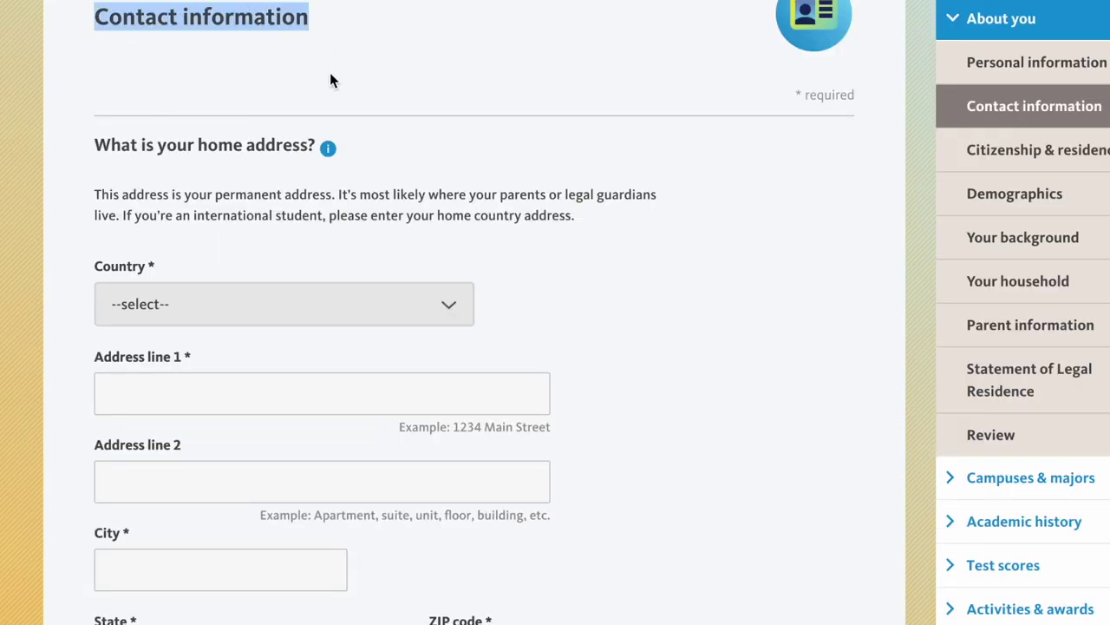
{"action": "scroll", "coordinate": [366, 201], "scroll_direction": "down", "scroll_amount": 1}
{"action": "scroll", "coordinate": [199, 227], "scroll_direction": "down", "scroll_amount": 1}
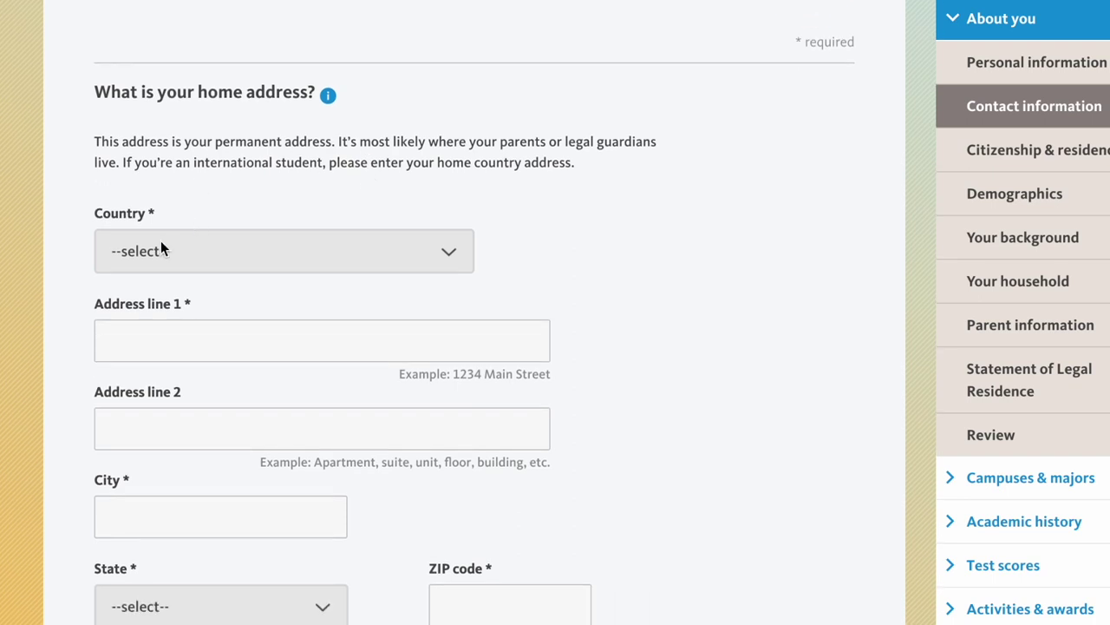
{"action": "scroll", "coordinate": [183, 373], "scroll_direction": "down", "scroll_amount": 3}
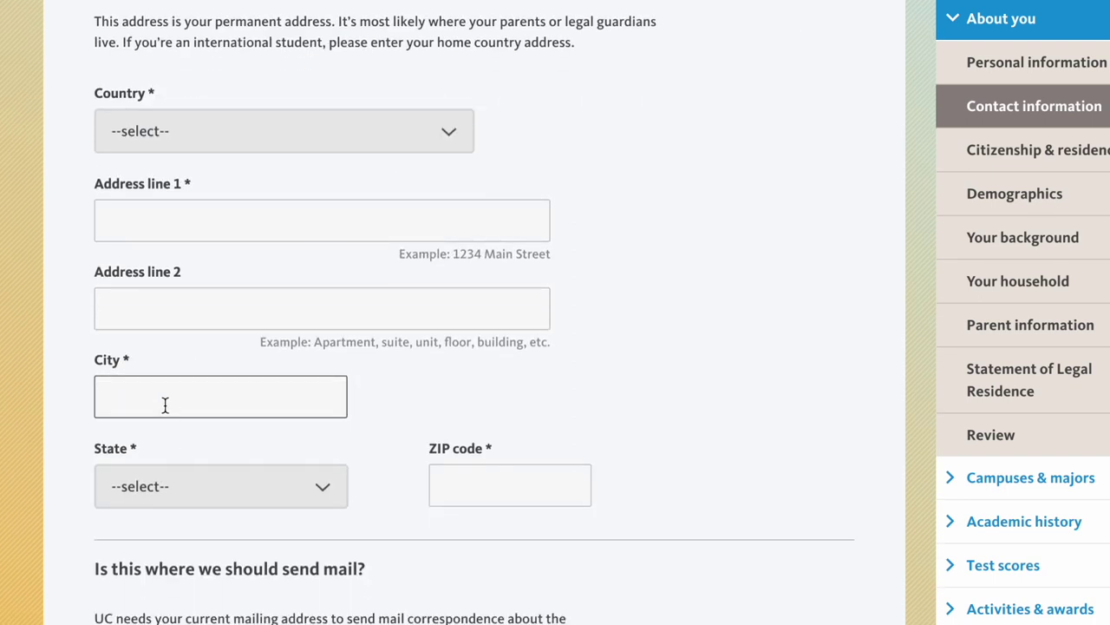
{"action": "scroll", "coordinate": [182, 434], "scroll_direction": "down", "scroll_amount": 1}
{"action": "scroll", "coordinate": [529, 479], "scroll_direction": "down", "scroll_amount": 3}
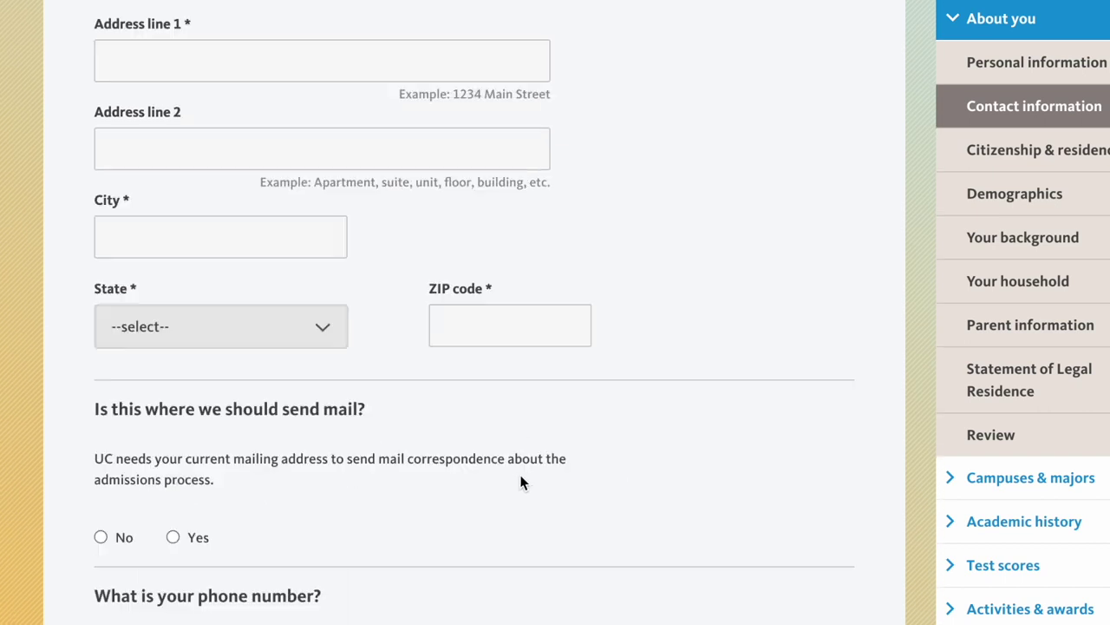
{"action": "scroll", "coordinate": [512, 477], "scroll_direction": "down", "scroll_amount": 2}
- Examine the Contact information page's questions about the mailing address and phone numbers
{"action": "left_click_drag", "start_coordinate": [99, 334], "coordinate": [364, 347]}
{"action": "scroll", "coordinate": [363, 346], "scroll_direction": "down", "scroll_amount": 1}
{"action": "scroll", "coordinate": [362, 347], "scroll_direction": "down", "scroll_amount": 1}
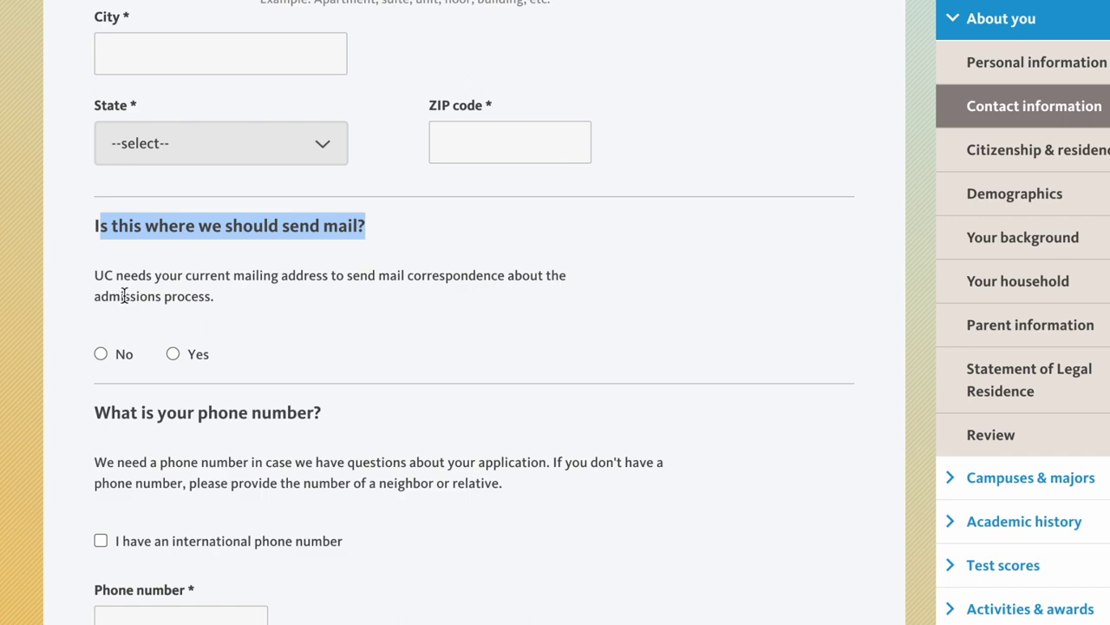
{"action": "left_click_drag", "start_coordinate": [138, 278], "coordinate": [160, 279]}
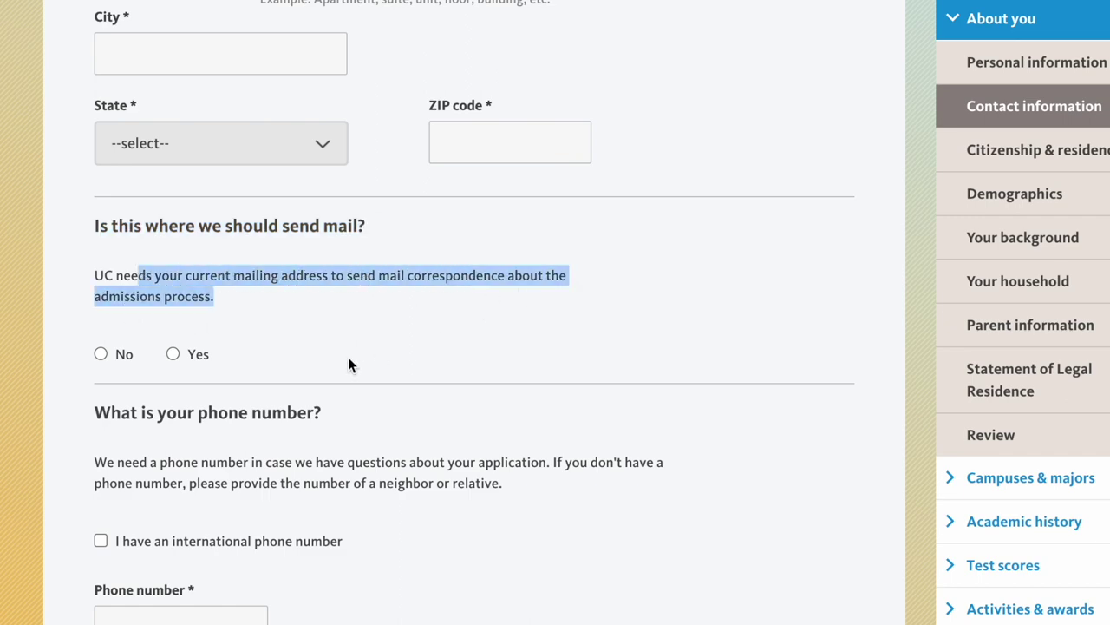
{"action": "scroll", "coordinate": [345, 357], "scroll_direction": "down", "scroll_amount": 1}
{"action": "scroll", "coordinate": [343, 364], "scroll_direction": "down", "scroll_amount": 1}
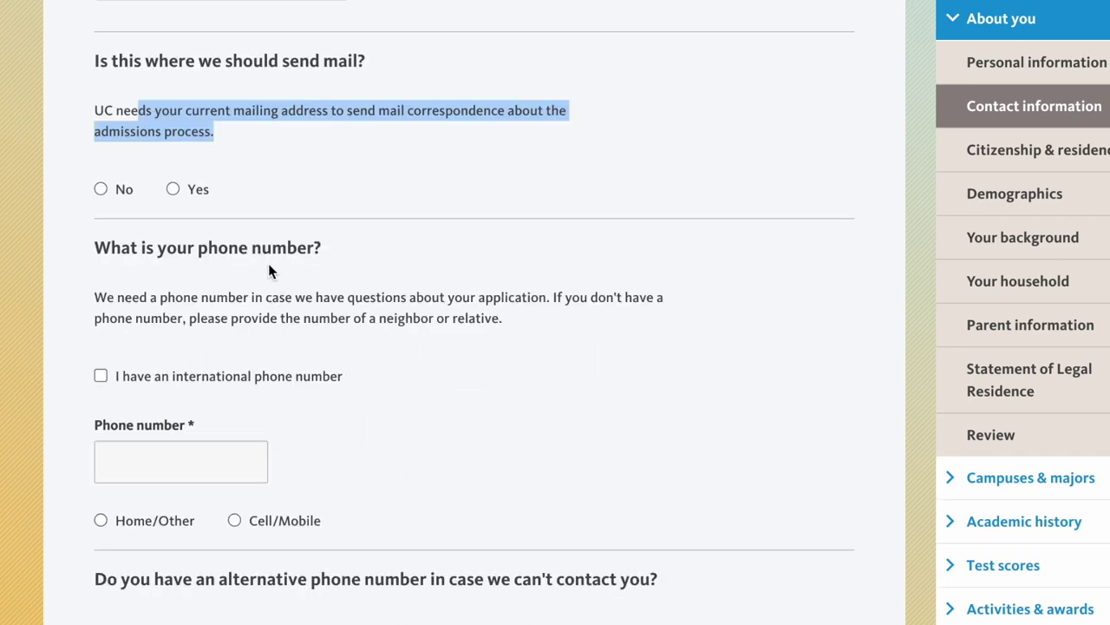
{"action": "scroll", "coordinate": [277, 282], "scroll_direction": "down", "scroll_amount": 3}
{"action": "left_click_drag", "start_coordinate": [122, 305], "coordinate": [586, 306]}
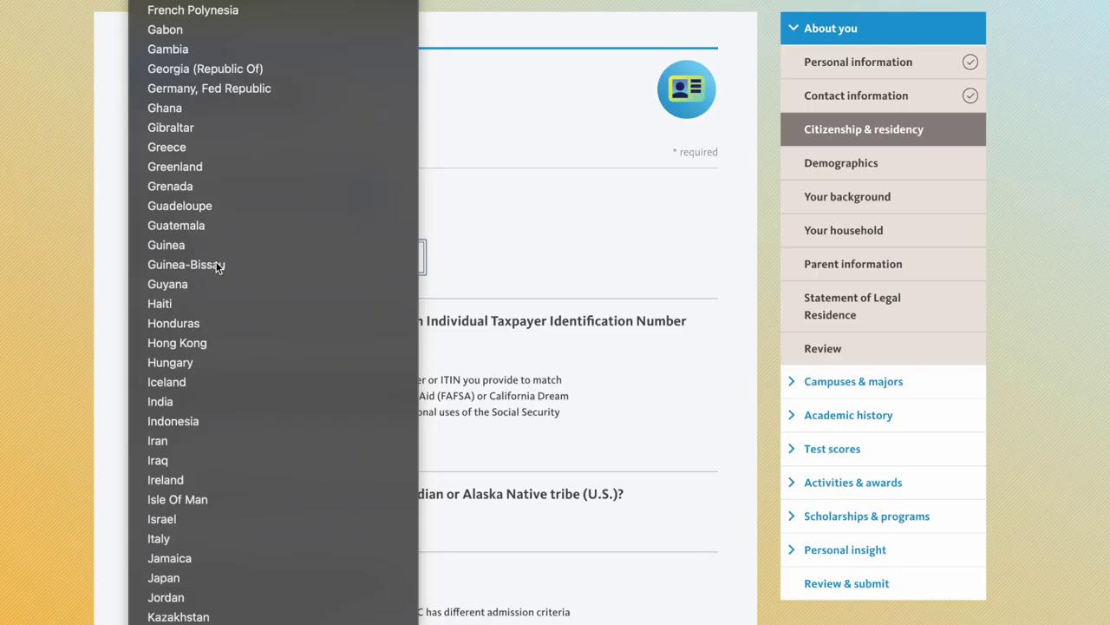
- Set the country of citizenship to Korea, Repub. Of (South) and the citizenship status to Non-immigrant/foreign visa
{"action": "scroll", "coordinate": [217, 267], "scroll_direction": "down", "scroll_amount": 1}
{"action": "left_click", "coordinate": [174, 623]}
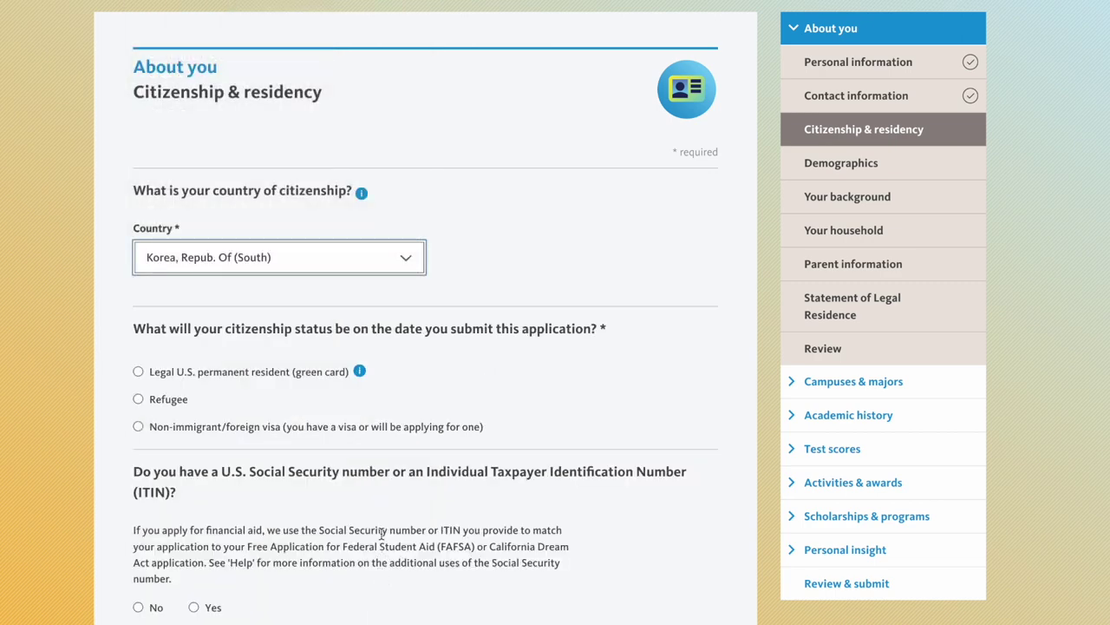
{"action": "scroll", "coordinate": [376, 373], "scroll_direction": "down", "scroll_amount": 1}
{"action": "left_click_drag", "start_coordinate": [146, 308], "coordinate": [560, 309]}
{"action": "scroll", "coordinate": [529, 371], "scroll_direction": "down", "scroll_amount": 1}
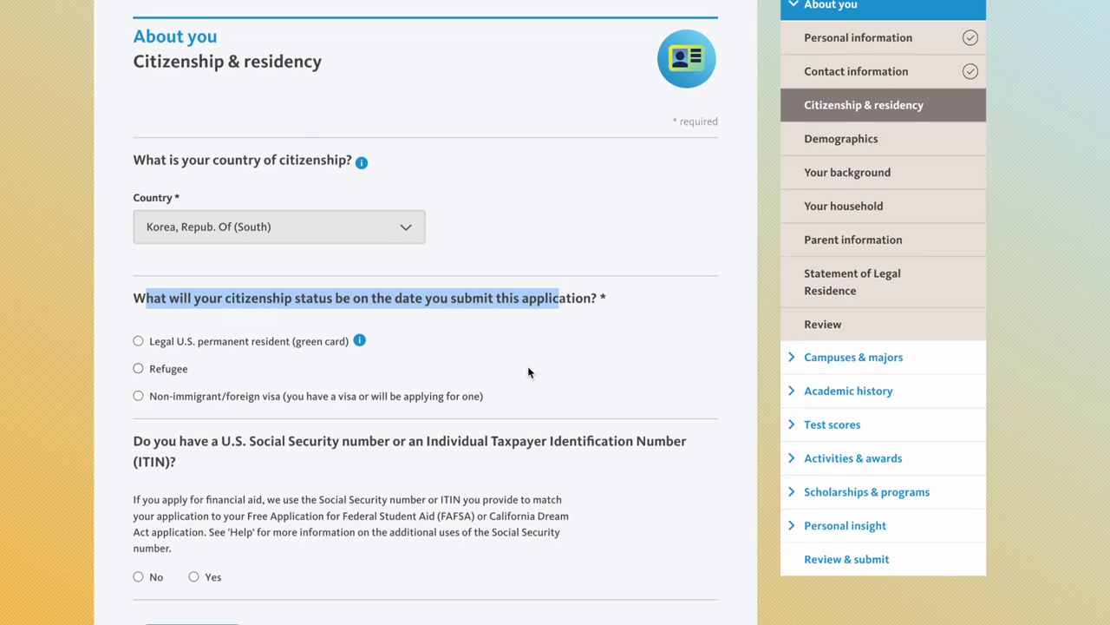
{"action": "scroll", "coordinate": [451, 382], "scroll_direction": "down", "scroll_amount": 1}
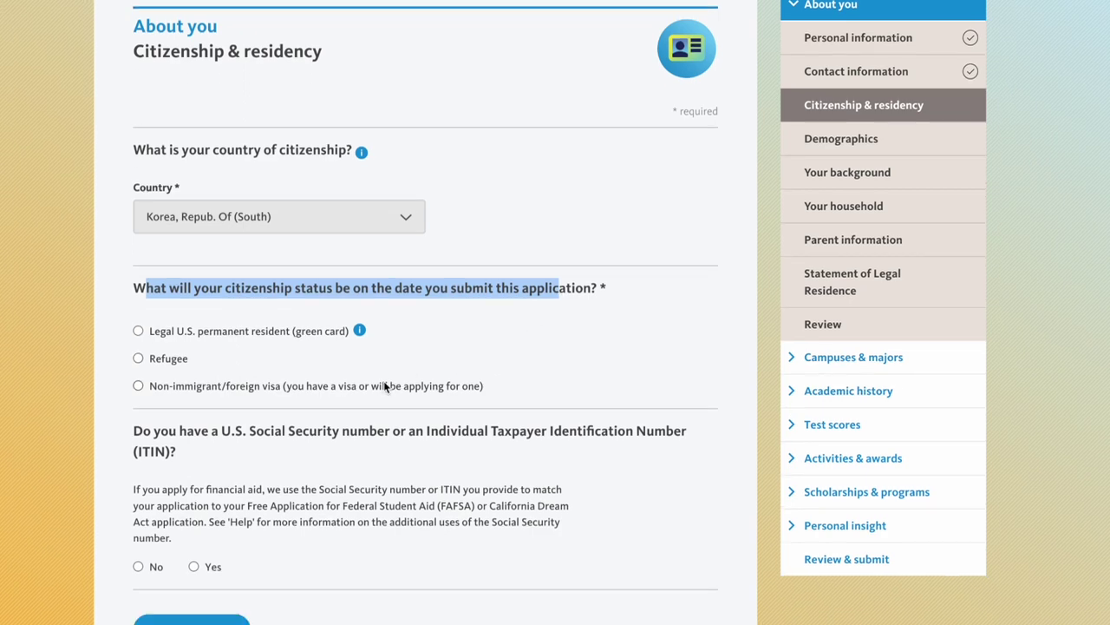
{"action": "left_click", "coordinate": [184, 387]}
- Answer No to currently having a U.S. visa and set the planned visa type to F1 - Student
{"action": "scroll", "coordinate": [317, 421], "scroll_direction": "down", "scroll_amount": 3}
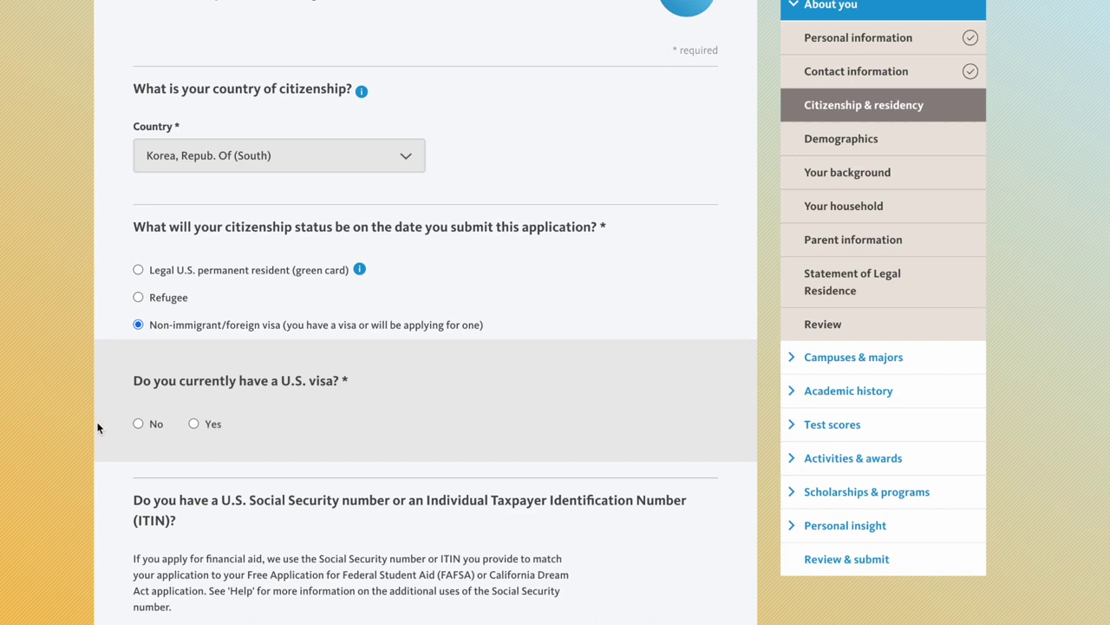
{"action": "left_click", "coordinate": [143, 424]}
{"action": "scroll", "coordinate": [371, 473], "scroll_direction": "down", "scroll_amount": 3}
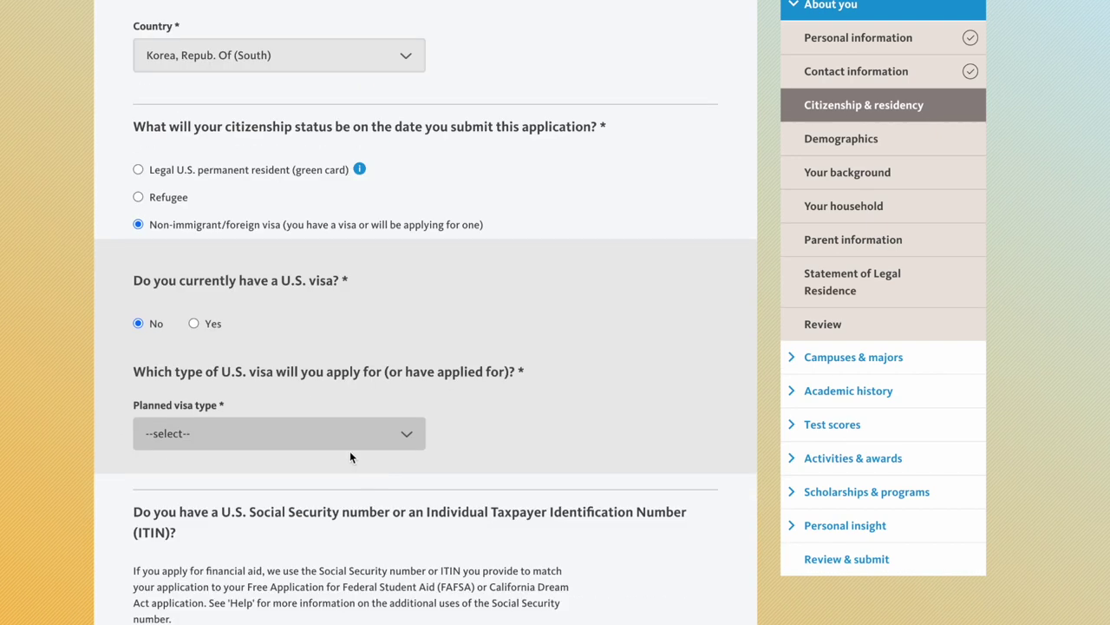
{"action": "left_click", "coordinate": [310, 431]}
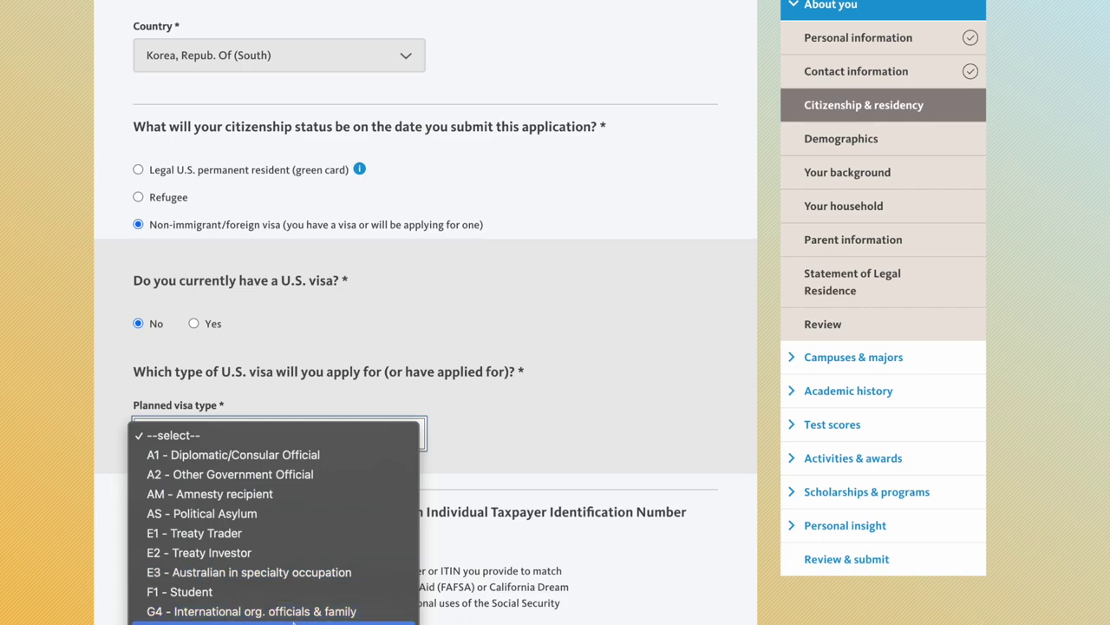
{"action": "left_click", "coordinate": [241, 591]}
{"action": "scroll", "coordinate": [390, 424], "scroll_direction": "down", "scroll_amount": 1}
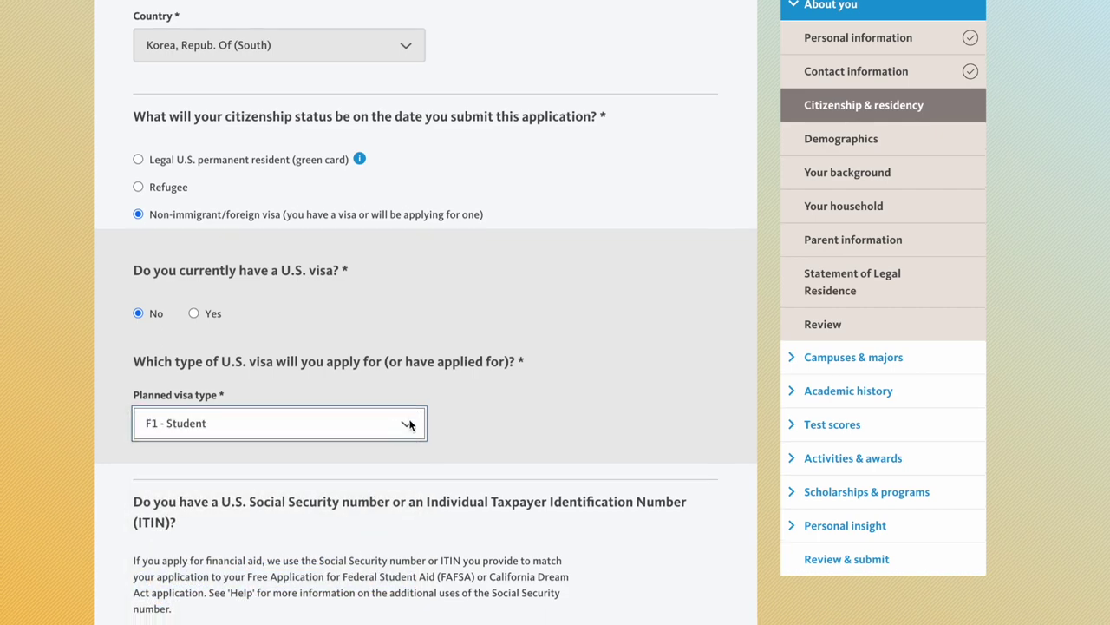
- Try the Yes option for the Social Security number or ITIN question and leave it answered No
{"action": "scroll", "coordinate": [409, 424], "scroll_direction": "down", "scroll_amount": 3}
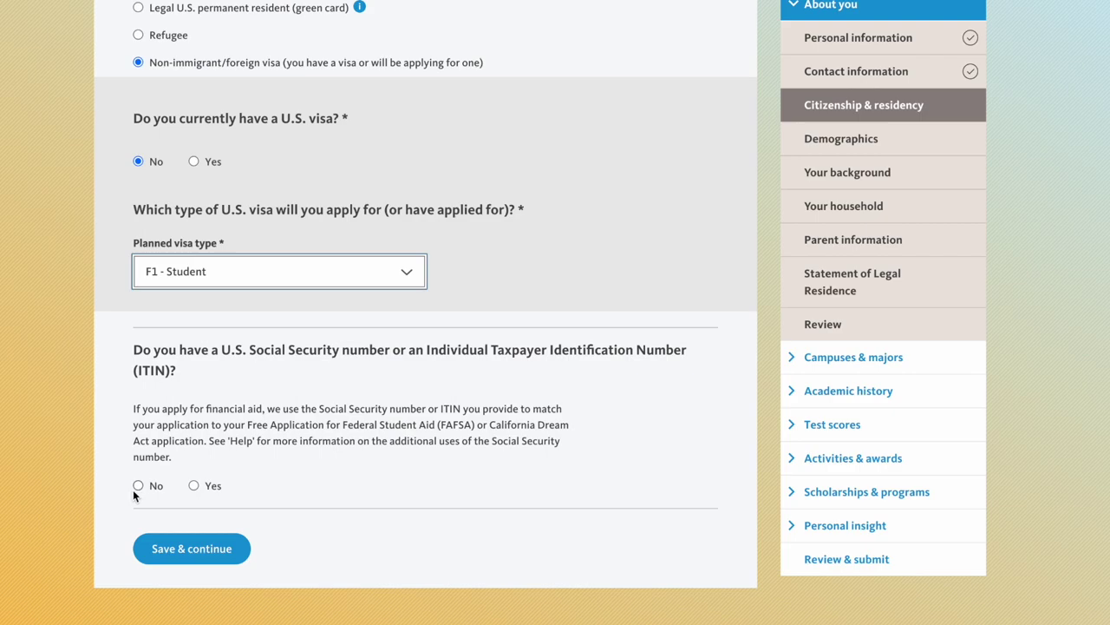
{"action": "left_click", "coordinate": [164, 490]}
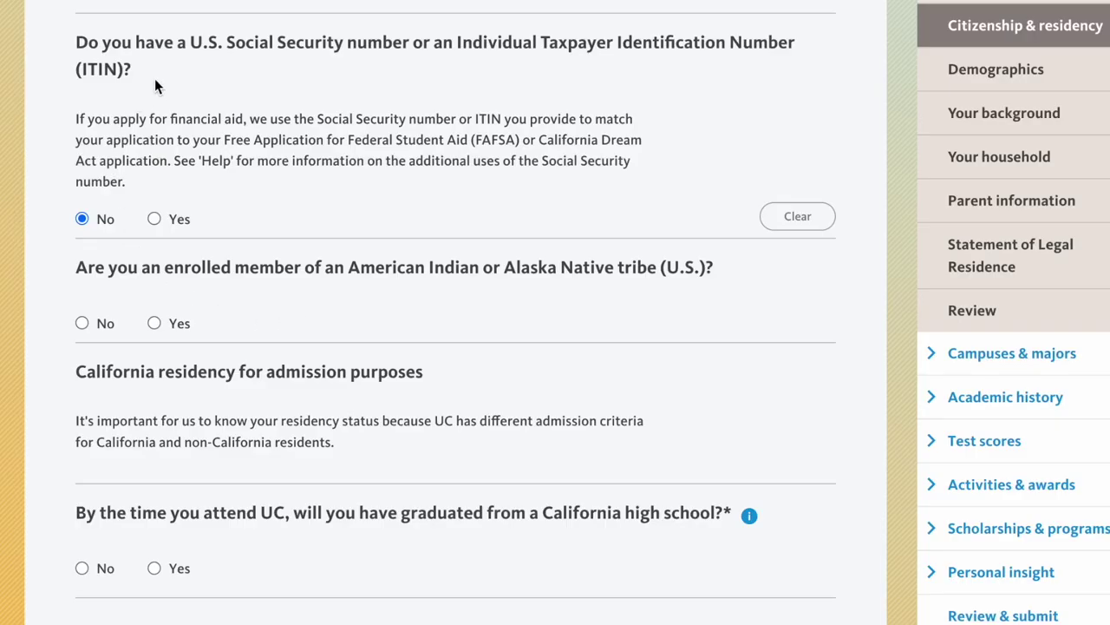
{"action": "left_click_drag", "start_coordinate": [152, 50], "coordinate": [433, 44]}
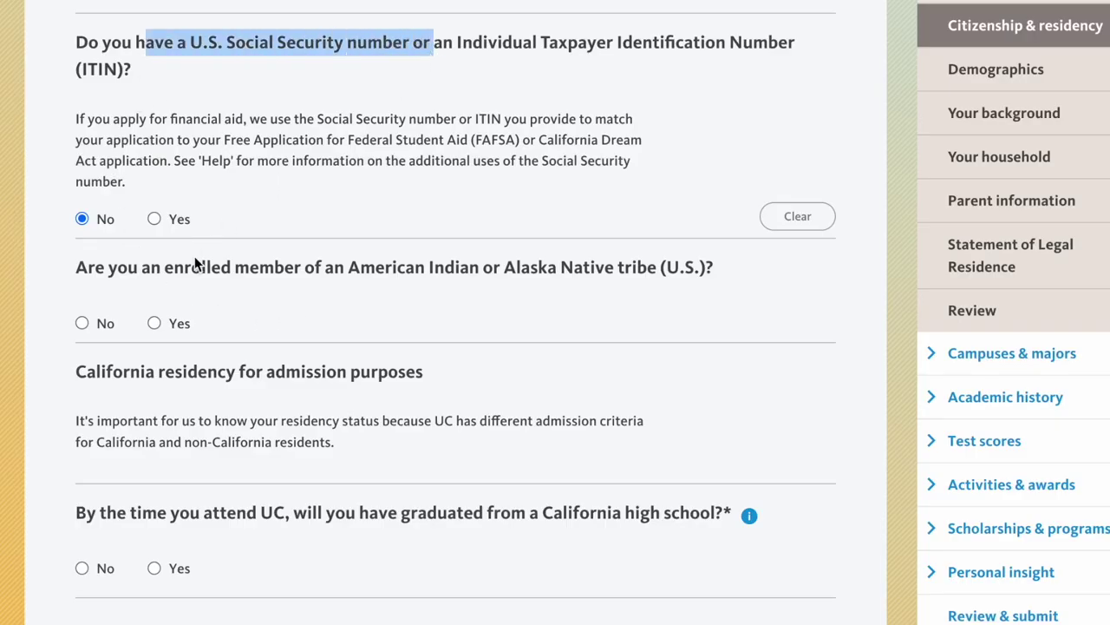
{"action": "left_click", "coordinate": [154, 218]}
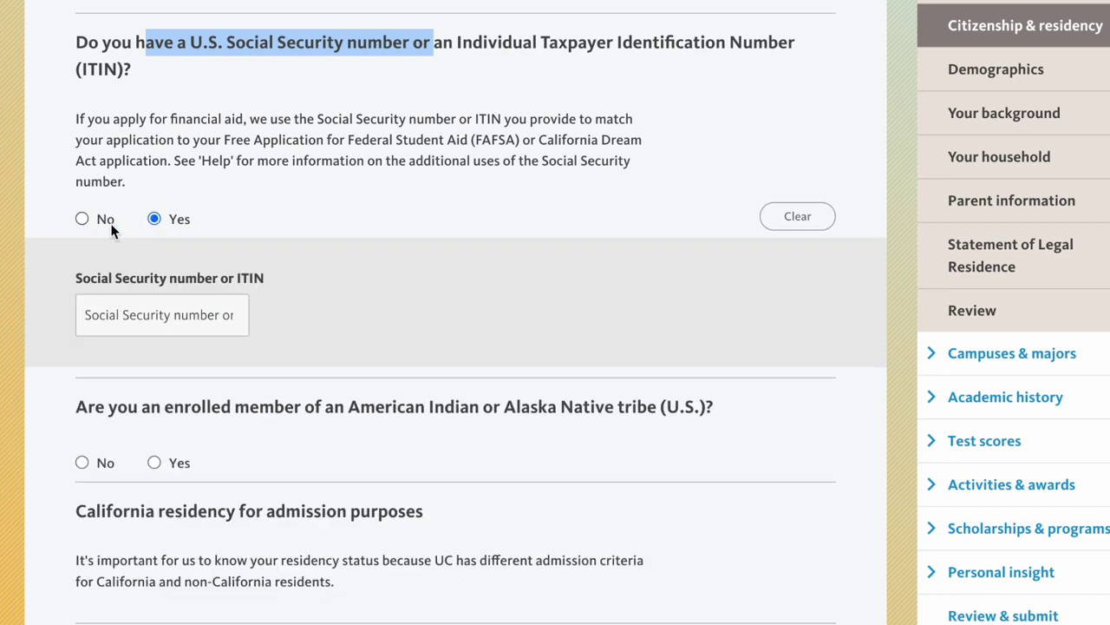
{"action": "left_click", "coordinate": [82, 218]}
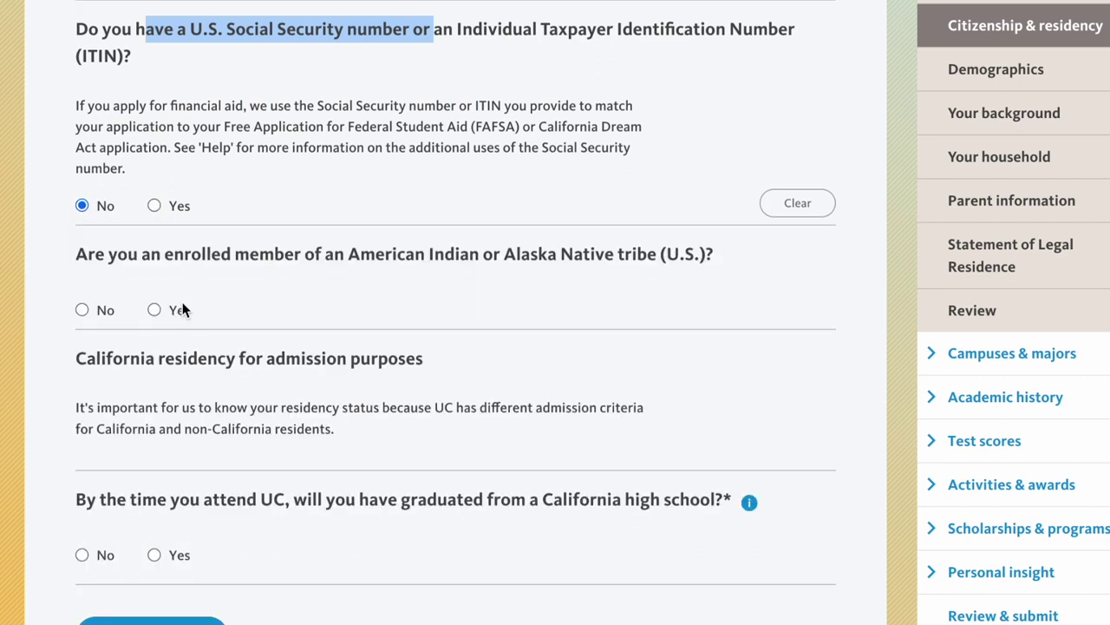
{"action": "left_click", "coordinate": [188, 277]}
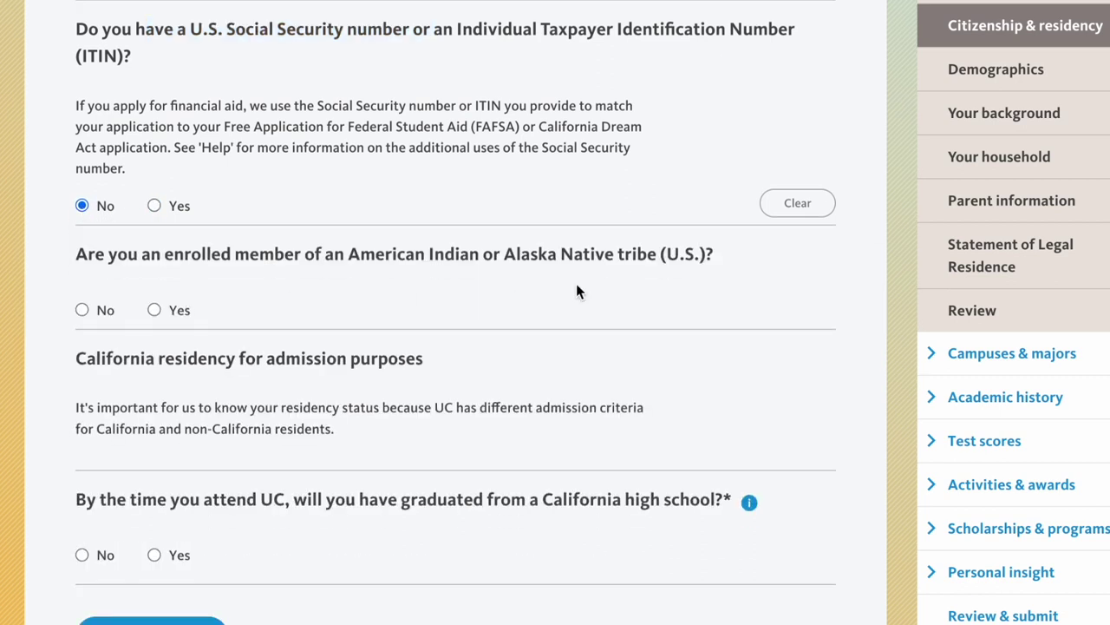
- Answer No to American Indian or Alaska Native tribe enrollment and to having graduated from a California high school
{"action": "left_click", "coordinate": [81, 310]}
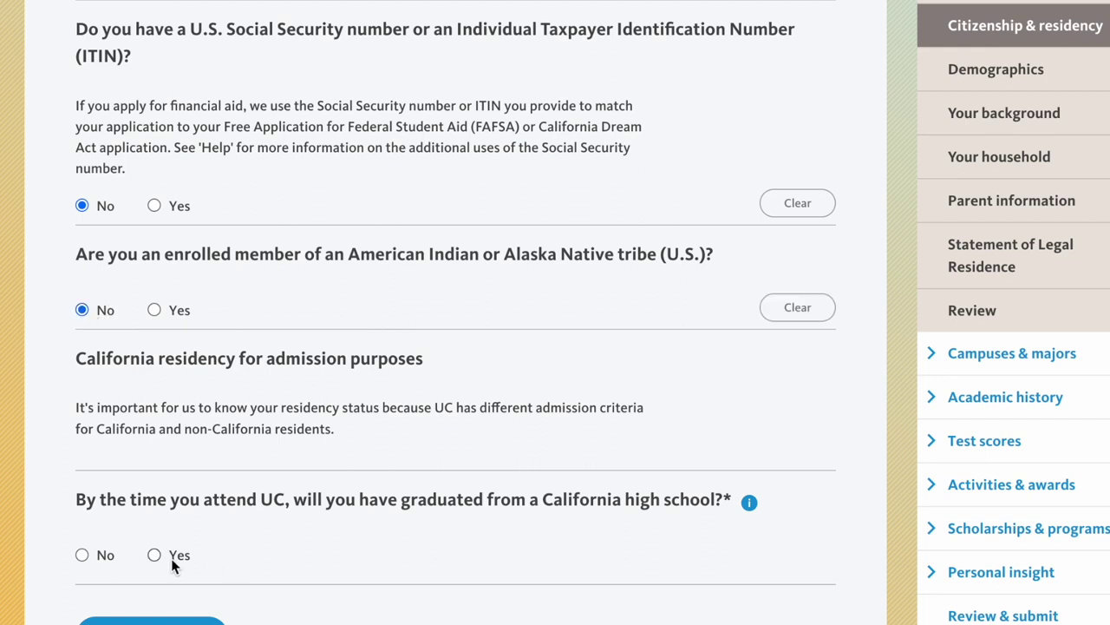
{"action": "left_click_drag", "start_coordinate": [130, 499], "coordinate": [670, 525]}
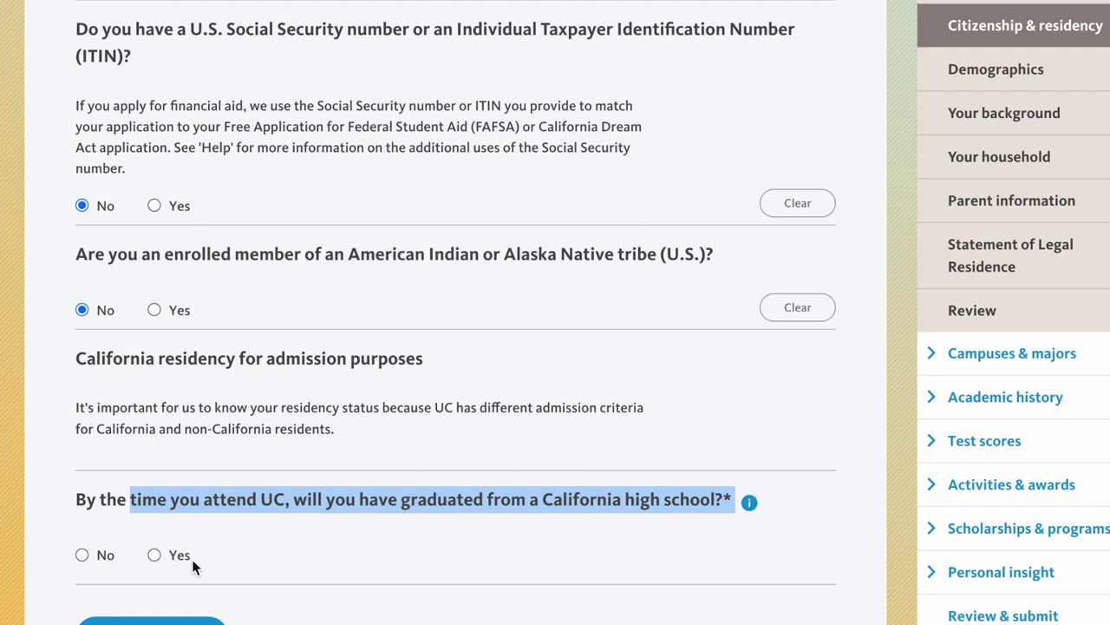
{"action": "left_click", "coordinate": [84, 555]}
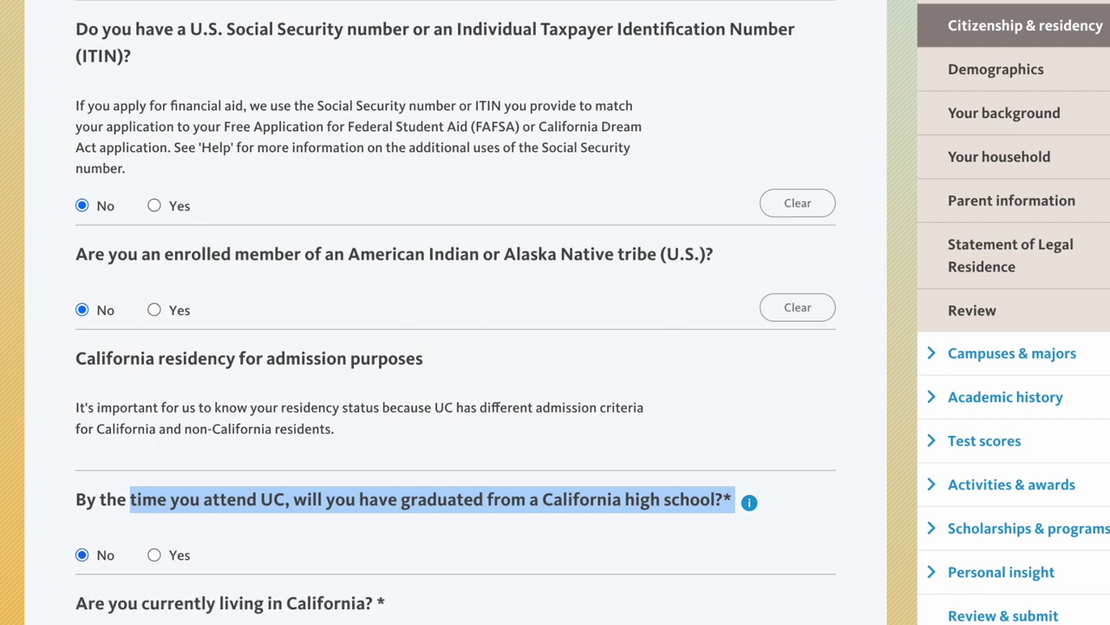
- Answer No to the question about currently living in California
{"action": "scroll", "coordinate": [434, 347], "scroll_direction": "down", "scroll_amount": 1}
{"action": "left_click", "coordinate": [82, 593]}
{"action": "scroll", "coordinate": [87, 599], "scroll_direction": "down", "scroll_amount": 1}
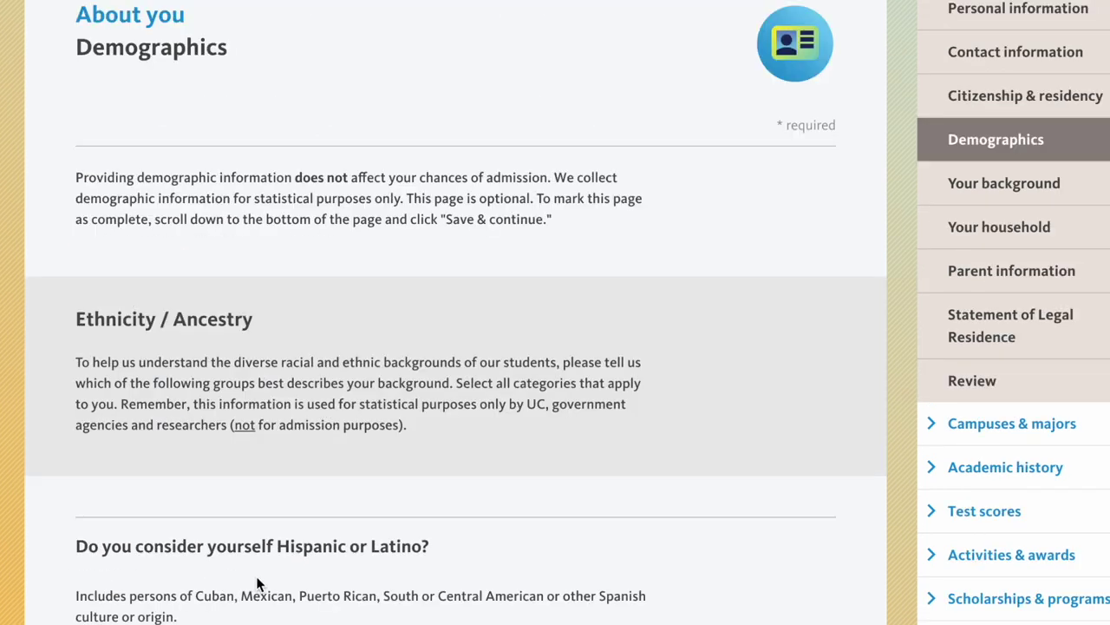
- Answer No to the Demographics question about being Hispanic or Latino
{"action": "scroll", "coordinate": [329, 509], "scroll_direction": "down", "scroll_amount": 1}
{"action": "triple_click", "coordinate": [333, 516]}
{"action": "scroll", "coordinate": [330, 511], "scroll_direction": "down", "scroll_amount": 3}
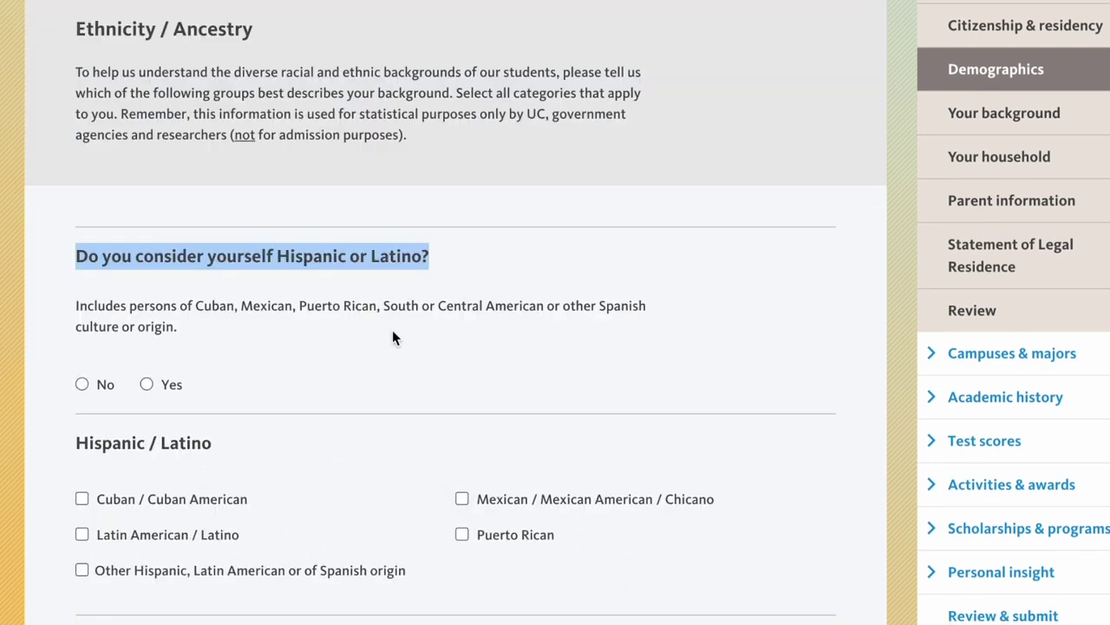
{"action": "scroll", "coordinate": [393, 337], "scroll_direction": "down", "scroll_amount": 2}
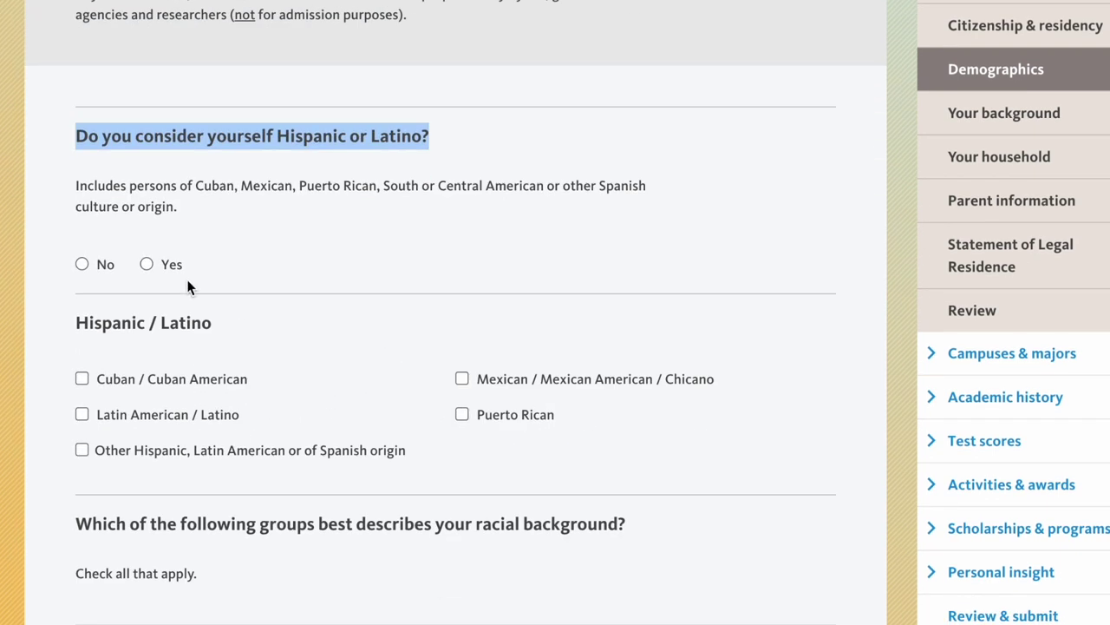
{"action": "left_click", "coordinate": [89, 265]}
- Mark Korean in the Asian / Asian American group of the racial background question
{"action": "scroll", "coordinate": [303, 311], "scroll_direction": "down", "scroll_amount": 3}
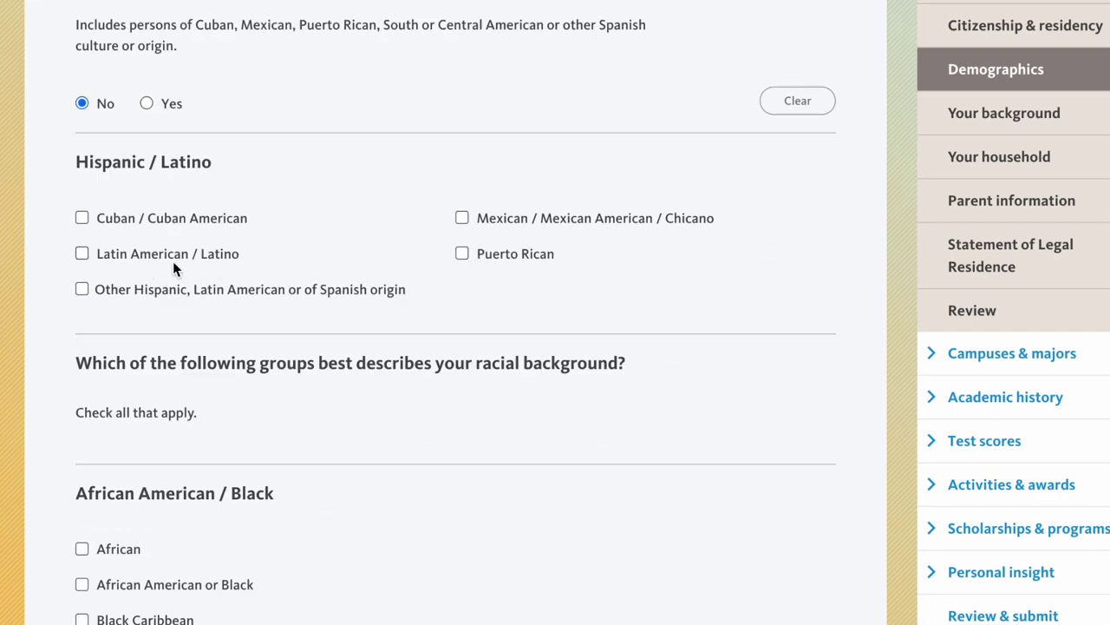
{"action": "scroll", "coordinate": [434, 258], "scroll_direction": "down", "scroll_amount": 10}
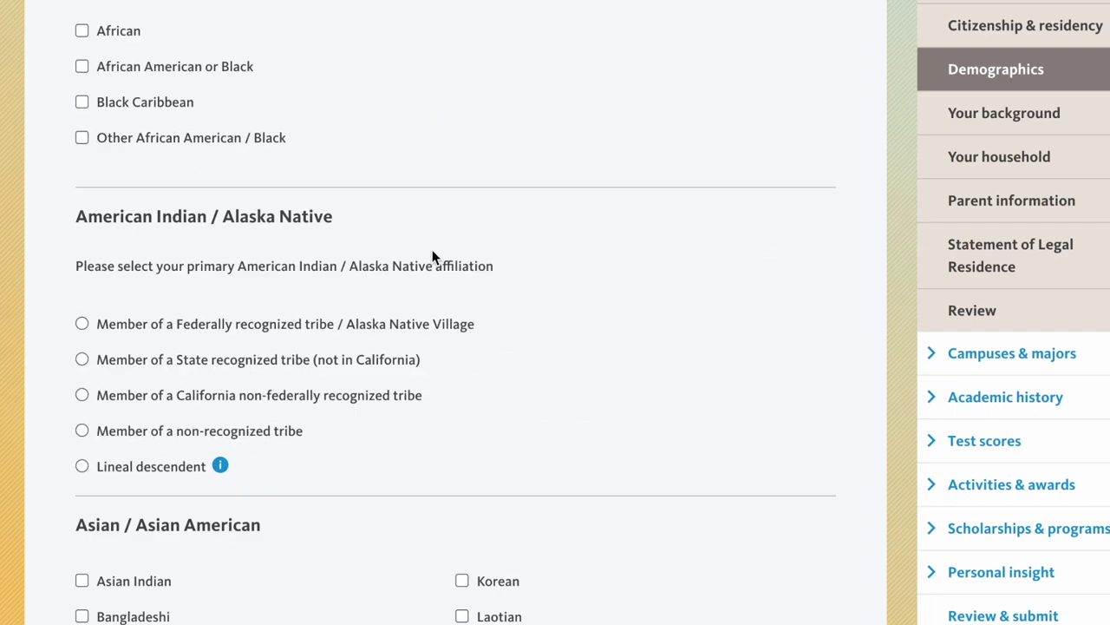
{"action": "scroll", "coordinate": [434, 258], "scroll_direction": "down", "scroll_amount": 2}
{"action": "scroll", "coordinate": [429, 253], "scroll_direction": "down", "scroll_amount": 5}
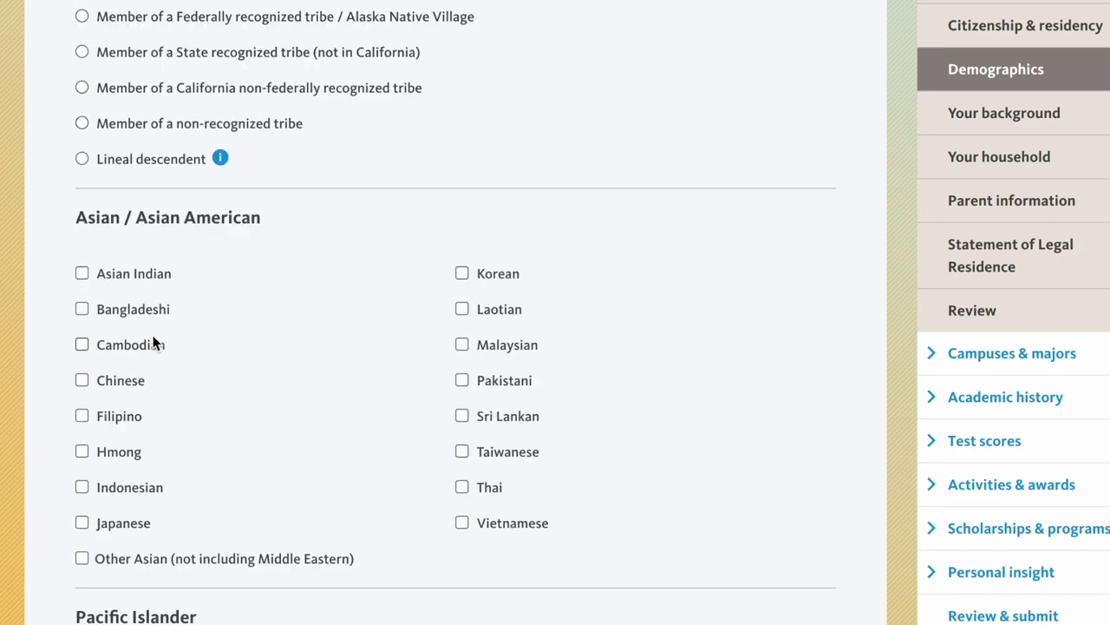
{"action": "left_click", "coordinate": [462, 274]}
- Choose Man for the "How do you describe yourself?" question in the Gender and sexual orientation section
{"action": "scroll", "coordinate": [326, 330], "scroll_direction": "down", "scroll_amount": 5}
{"action": "scroll", "coordinate": [326, 335], "scroll_direction": "down", "scroll_amount": 4}
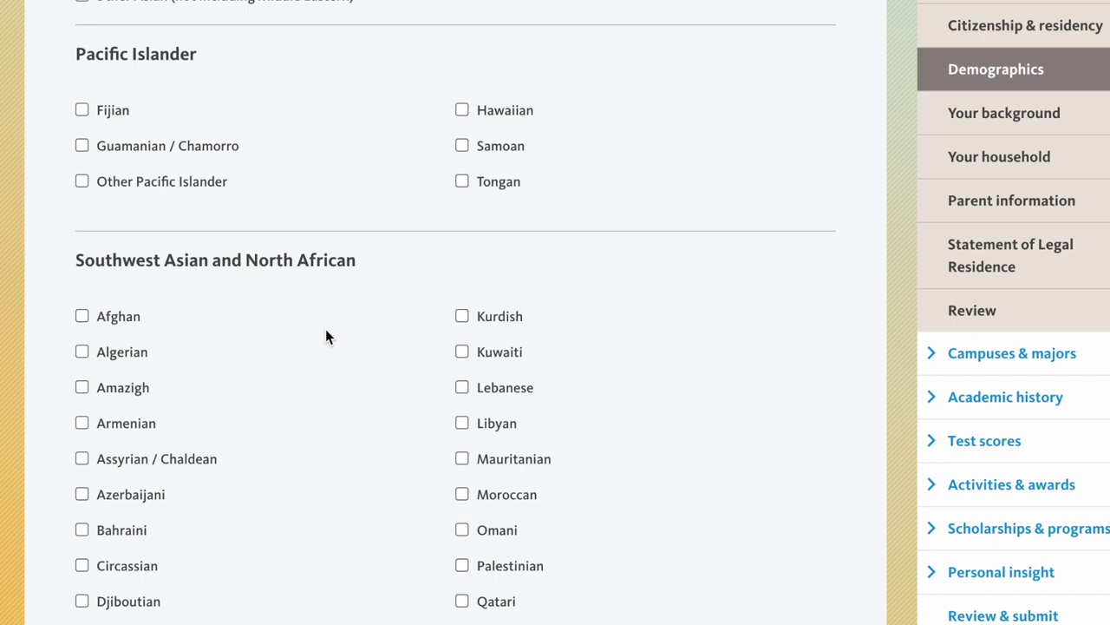
{"action": "scroll", "coordinate": [326, 337], "scroll_direction": "down", "scroll_amount": 10}
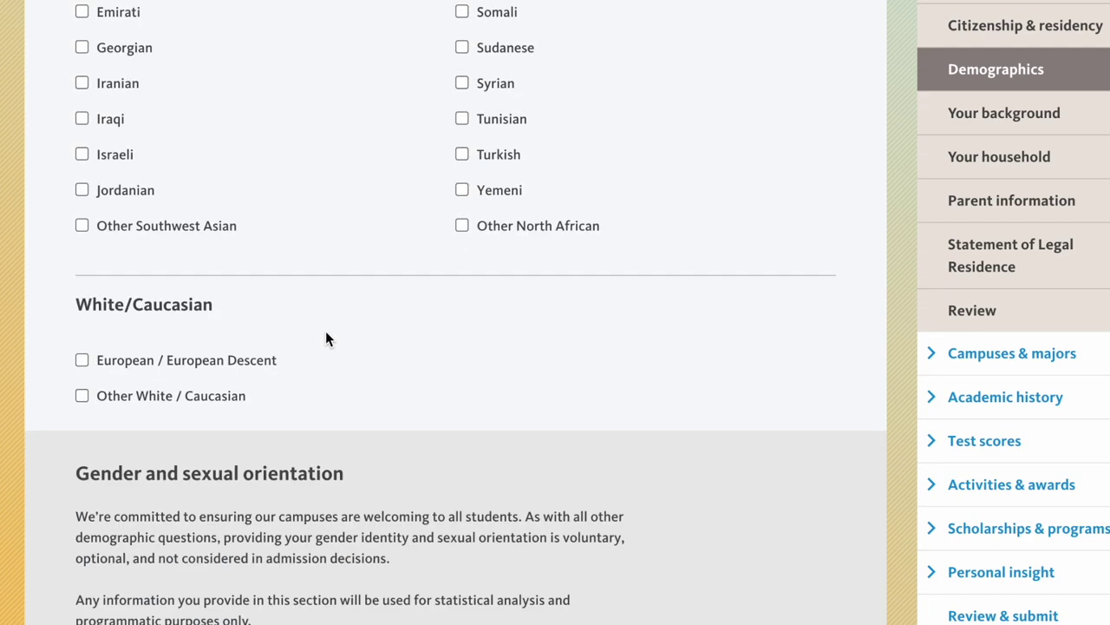
{"action": "scroll", "coordinate": [325, 338], "scroll_direction": "down", "scroll_amount": 4}
{"action": "scroll", "coordinate": [326, 331], "scroll_direction": "down", "scroll_amount": 4}
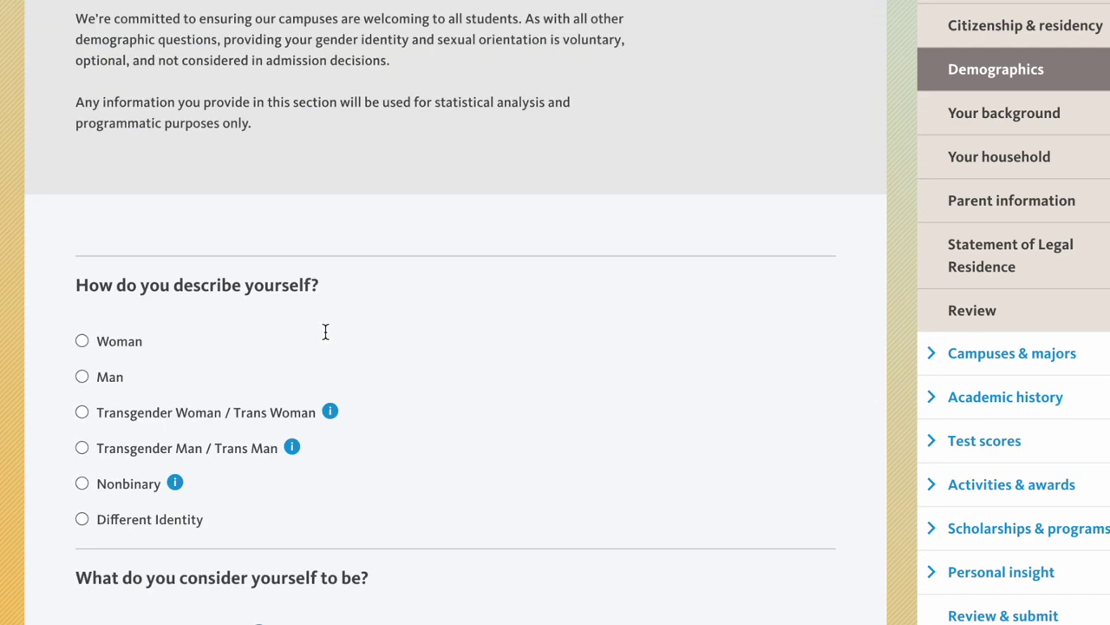
{"action": "left_click", "coordinate": [82, 377]}
- Review the sexual orientation question and the explanation of its Gay or lesbian option
{"action": "scroll", "coordinate": [493, 386], "scroll_direction": "down", "scroll_amount": 4}
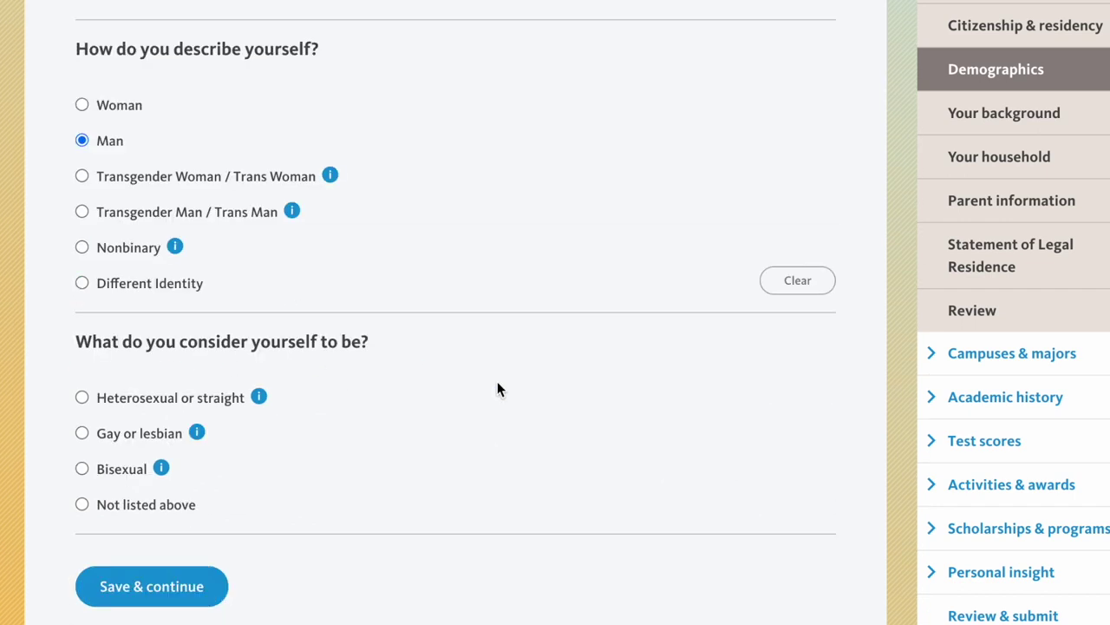
{"action": "mouse_move", "coordinate": [200, 432]}
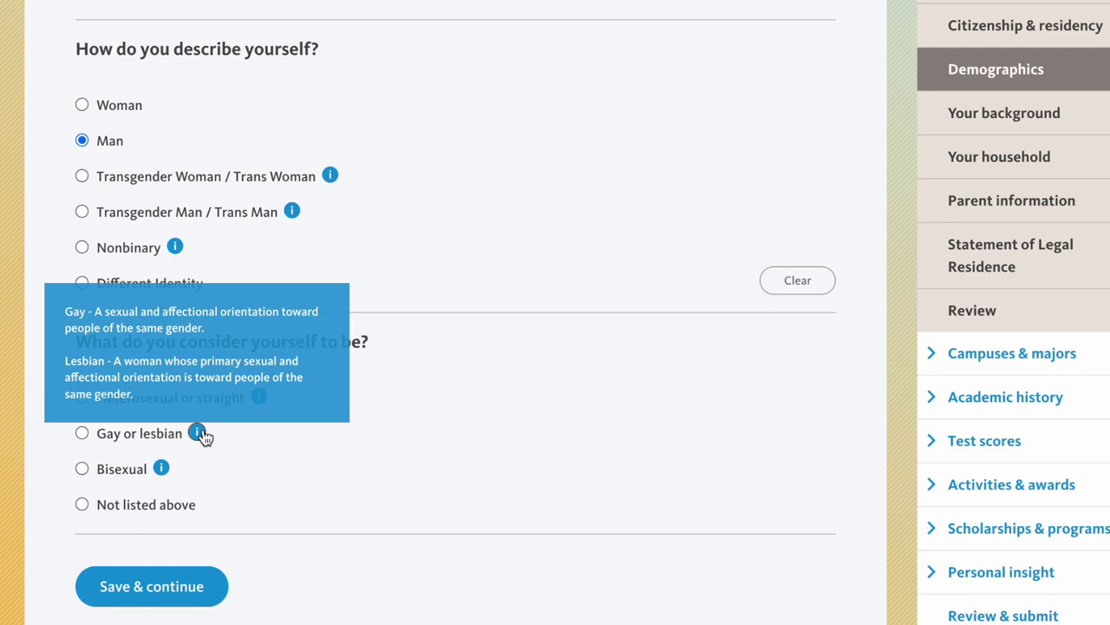
- Choose Heterosexual or straight for "What do you consider yourself to be?" and save the Demographics page
{"action": "mouse_move", "coordinate": [166, 467]}
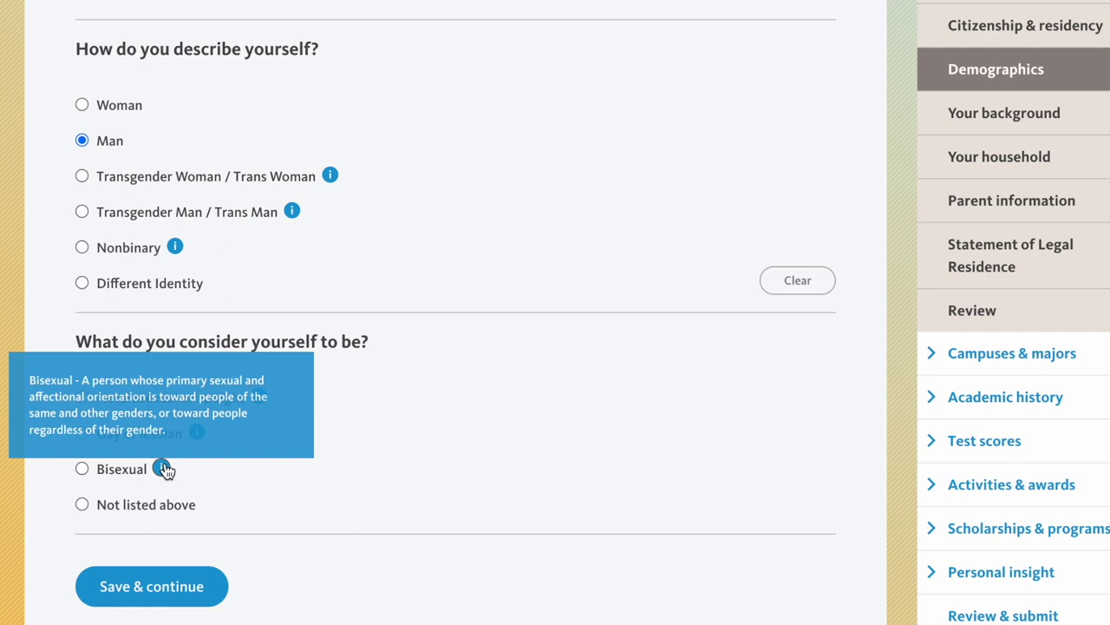
{"action": "left_click", "coordinate": [82, 395]}
{"action": "left_click", "coordinate": [211, 600]}
- Set the first language learned to English and another language, with Korean as the other language
{"action": "scroll", "coordinate": [500, 444], "scroll_direction": "down", "scroll_amount": 4}
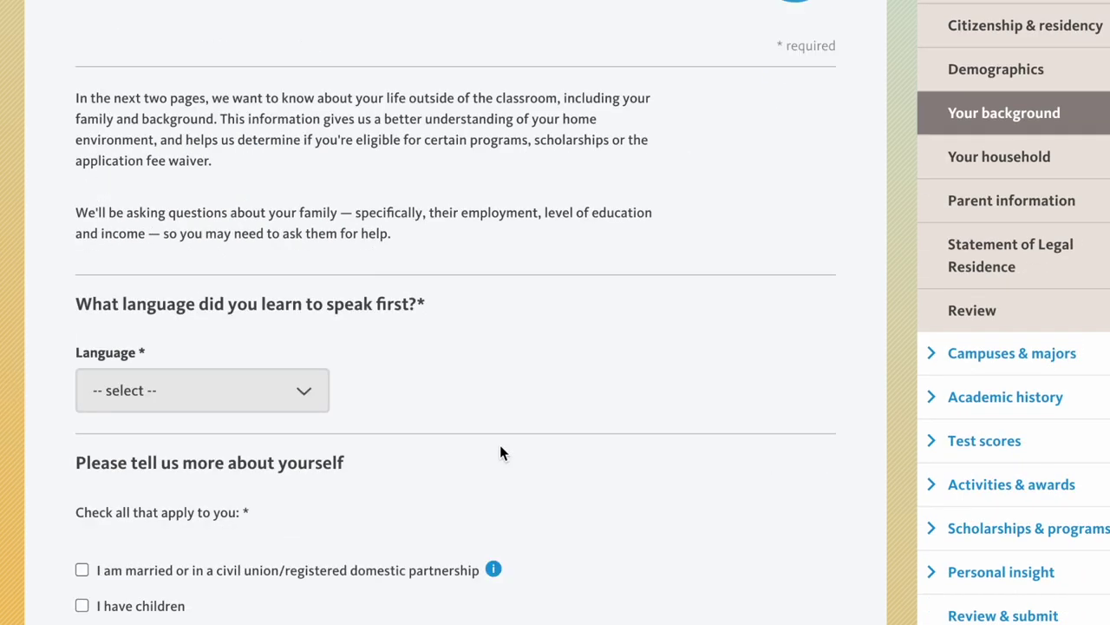
{"action": "left_click", "coordinate": [238, 153]}
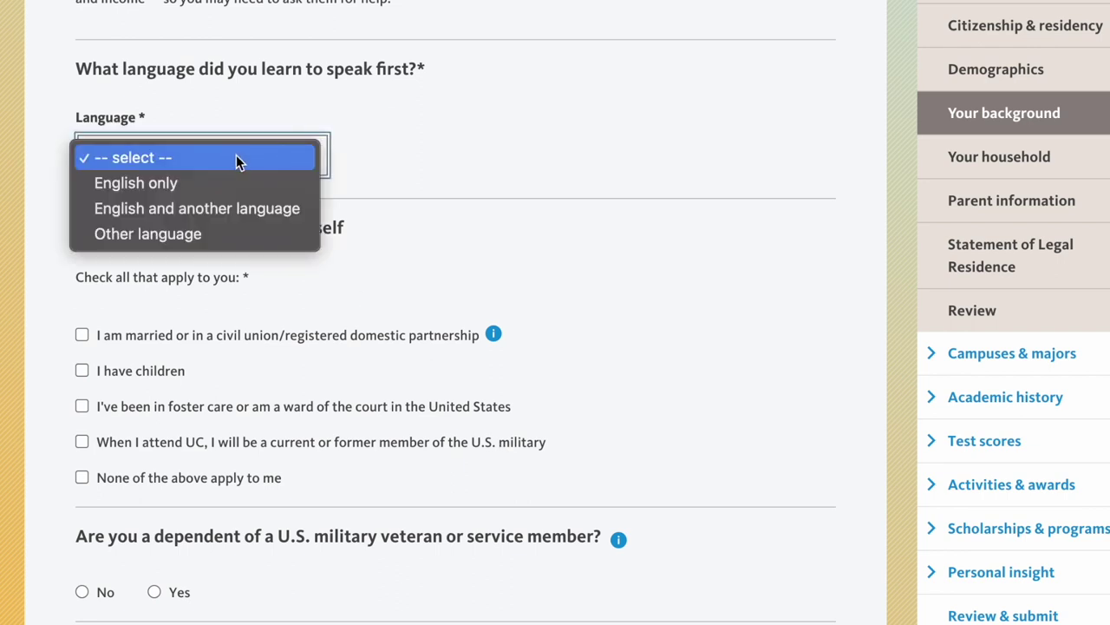
{"action": "left_click", "coordinate": [224, 211]}
{"action": "scroll", "coordinate": [516, 208], "scroll_direction": "down", "scroll_amount": 2}
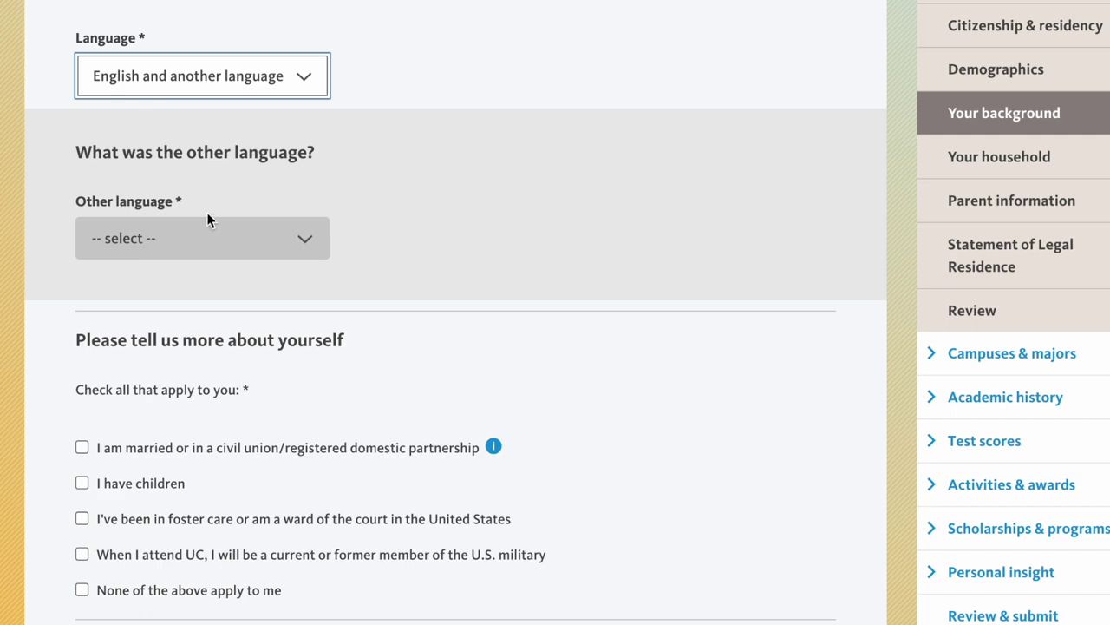
{"action": "left_click", "coordinate": [204, 236]}
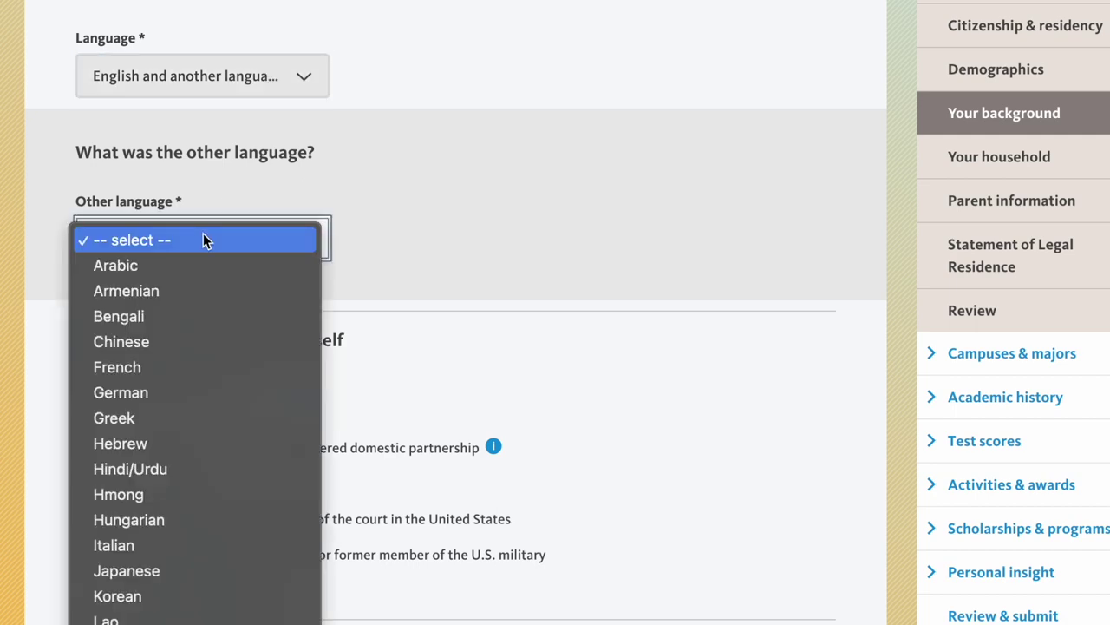
{"action": "left_click", "coordinate": [183, 602]}
- Mark that none of the personal statements apply, answer No to being a military dependent, and save the Your background page
{"action": "scroll", "coordinate": [460, 356], "scroll_direction": "down", "scroll_amount": 5}
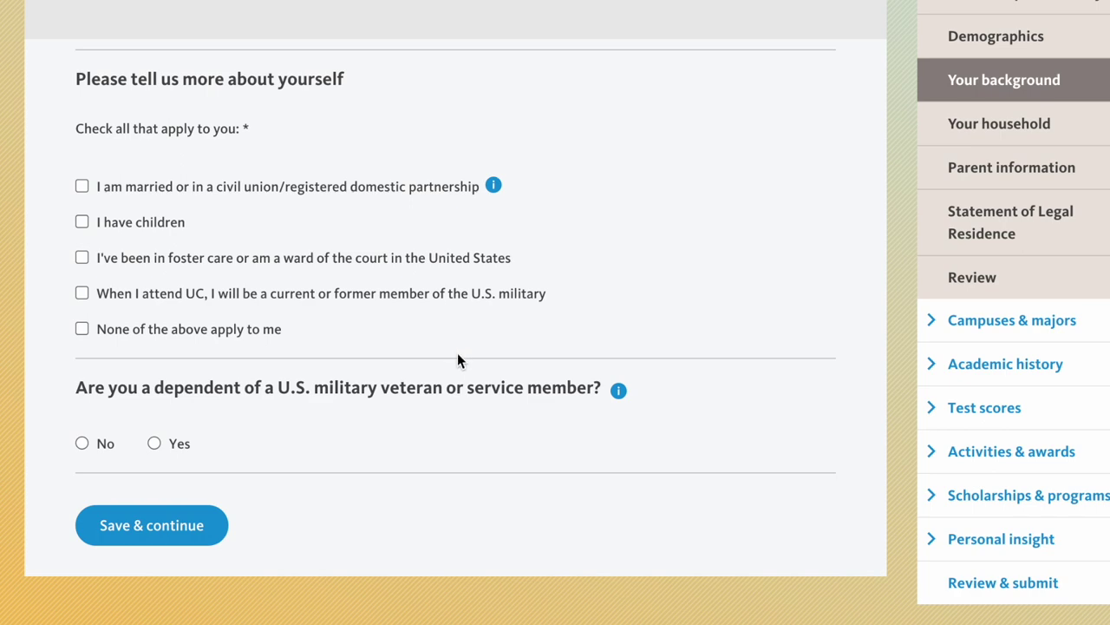
{"action": "left_click", "coordinate": [164, 331]}
{"action": "left_click", "coordinate": [157, 445]}
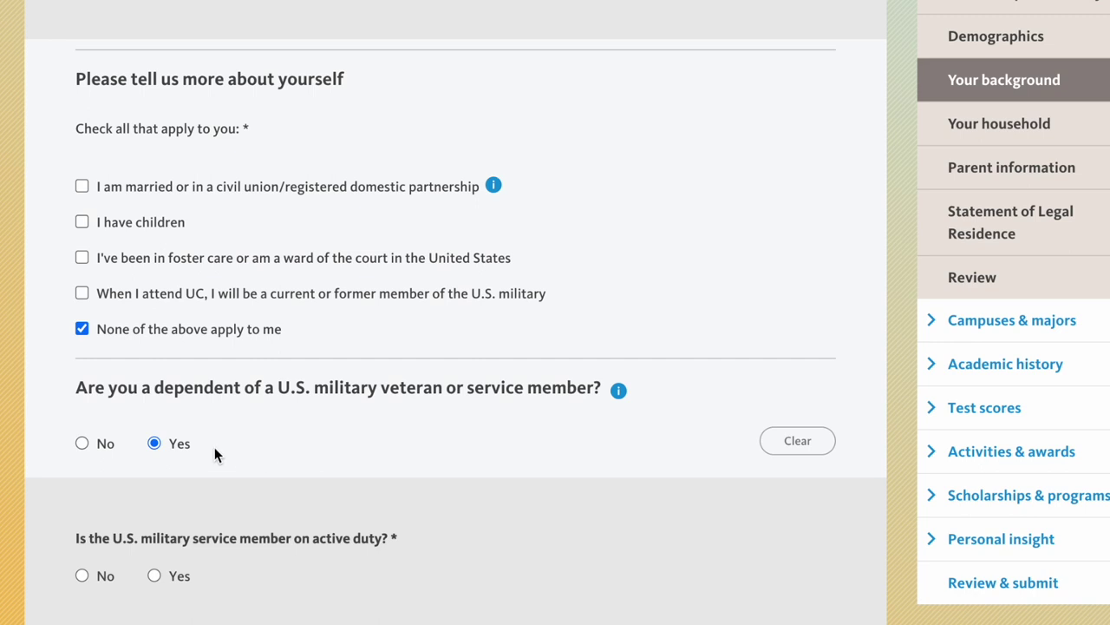
{"action": "left_click", "coordinate": [101, 446]}
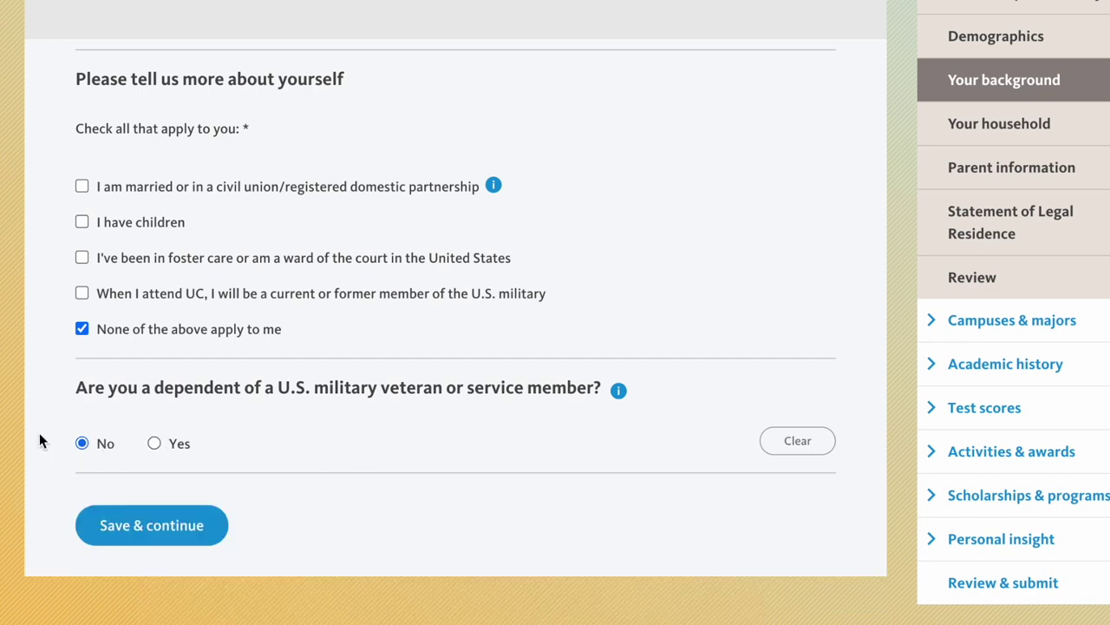
{"action": "left_click", "coordinate": [126, 527]}
- Consult the explanation of the parents' total 2022 income question, and save the Your household page with 60000 as the income
{"action": "left_click_drag", "start_coordinate": [186, 114], "coordinate": [657, 139]}
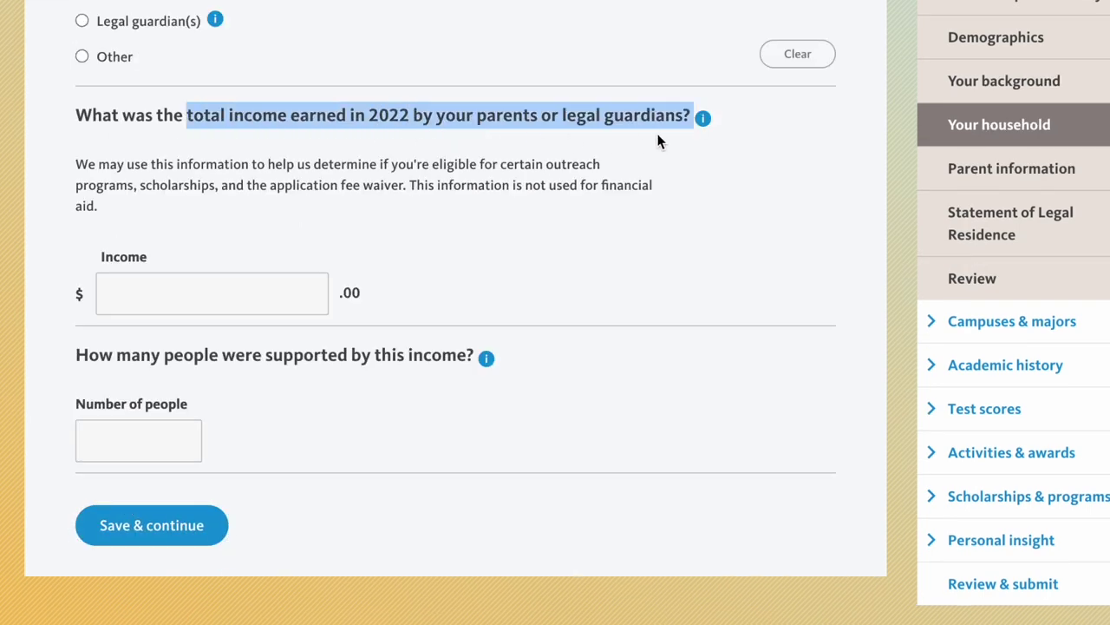
{"action": "left_click", "coordinate": [104, 171]}
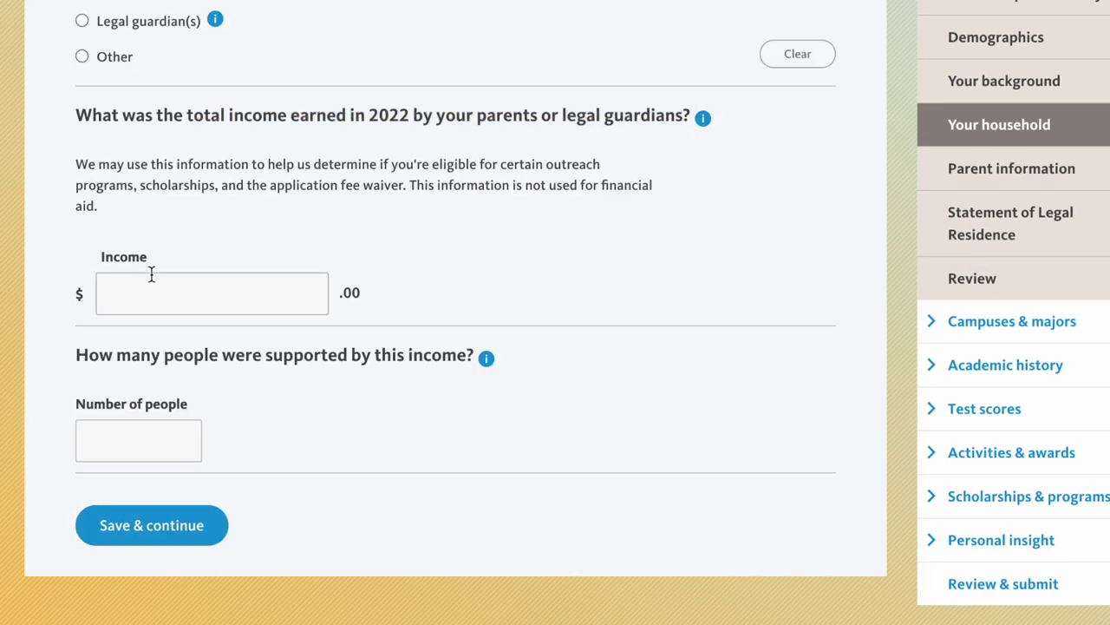
{"action": "left_click", "coordinate": [156, 289]}
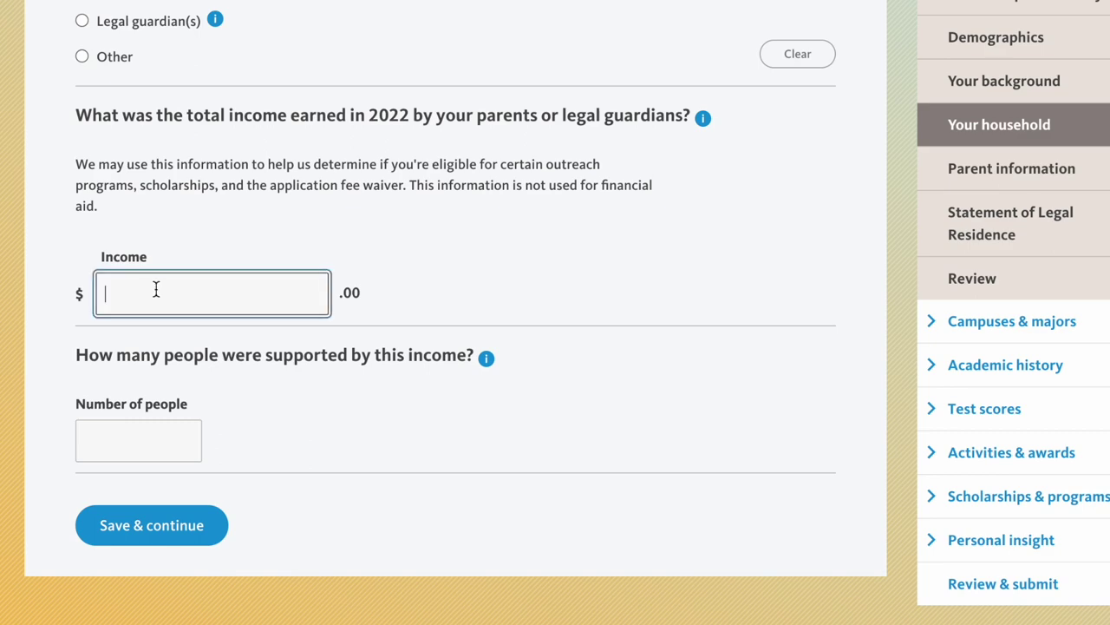
{"action": "left_click", "coordinate": [703, 118]}
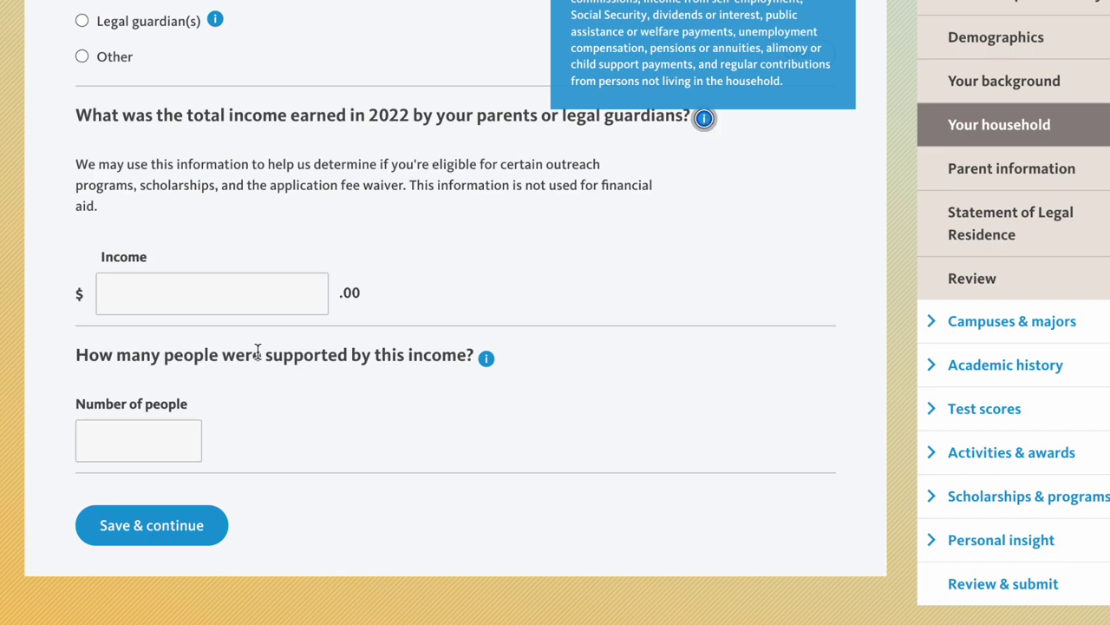
{"action": "left_click", "coordinate": [226, 290]}
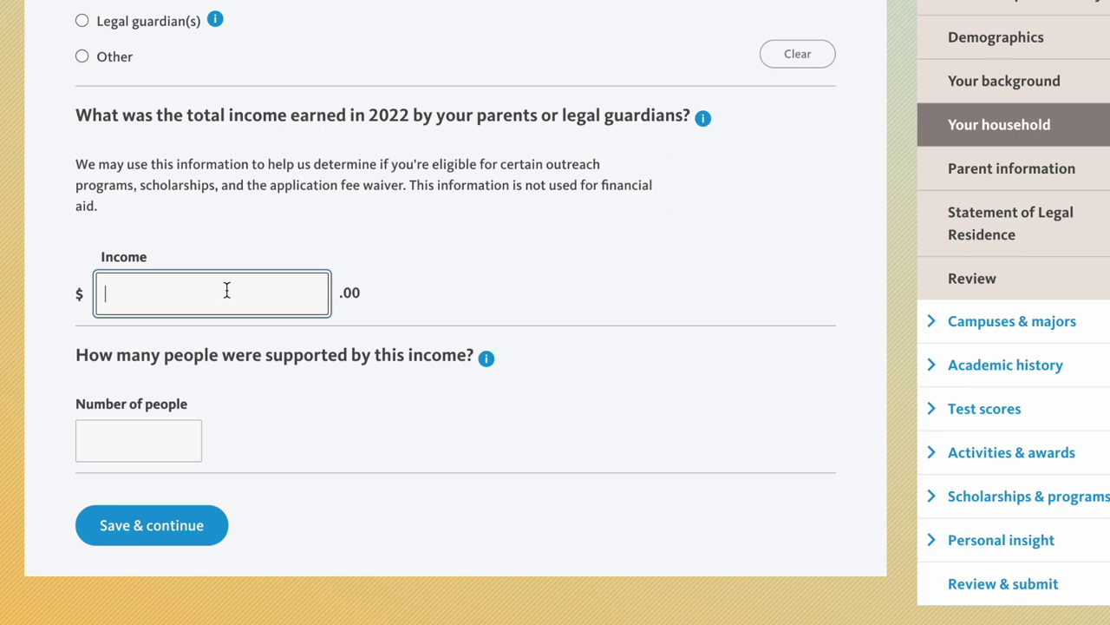
{"action": "type", "text": "60000"}
{"action": "left_click", "coordinate": [139, 536]}
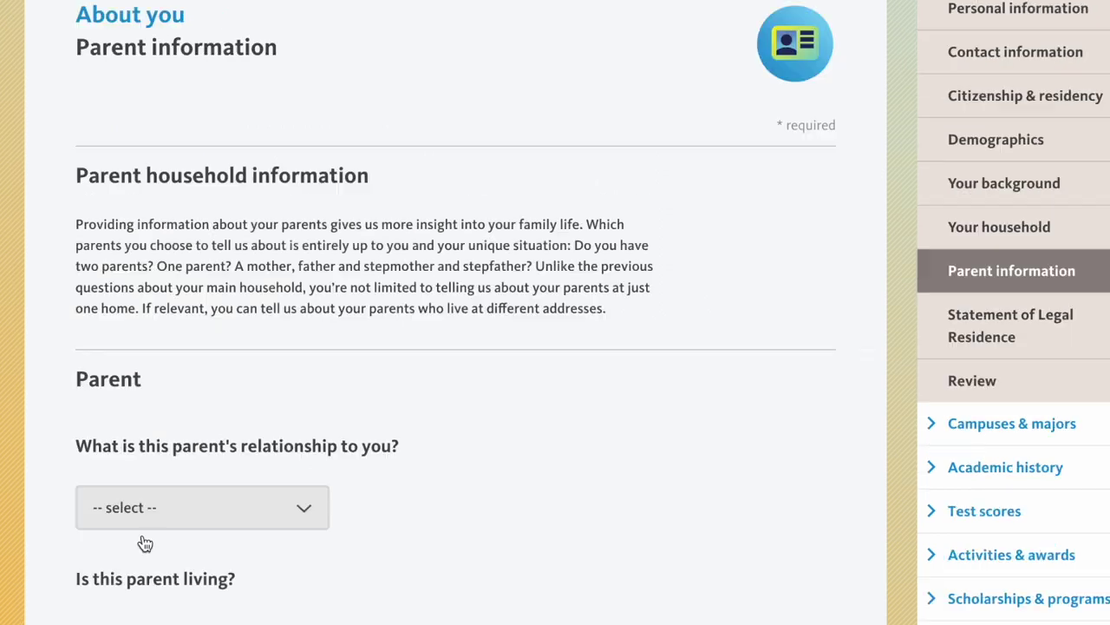
- Set the first parent's relationship to Father and answer Yes to this parent being living
{"action": "scroll", "coordinate": [330, 464], "scroll_direction": "down", "scroll_amount": 2}
{"action": "scroll", "coordinate": [330, 471], "scroll_direction": "down", "scroll_amount": 3}
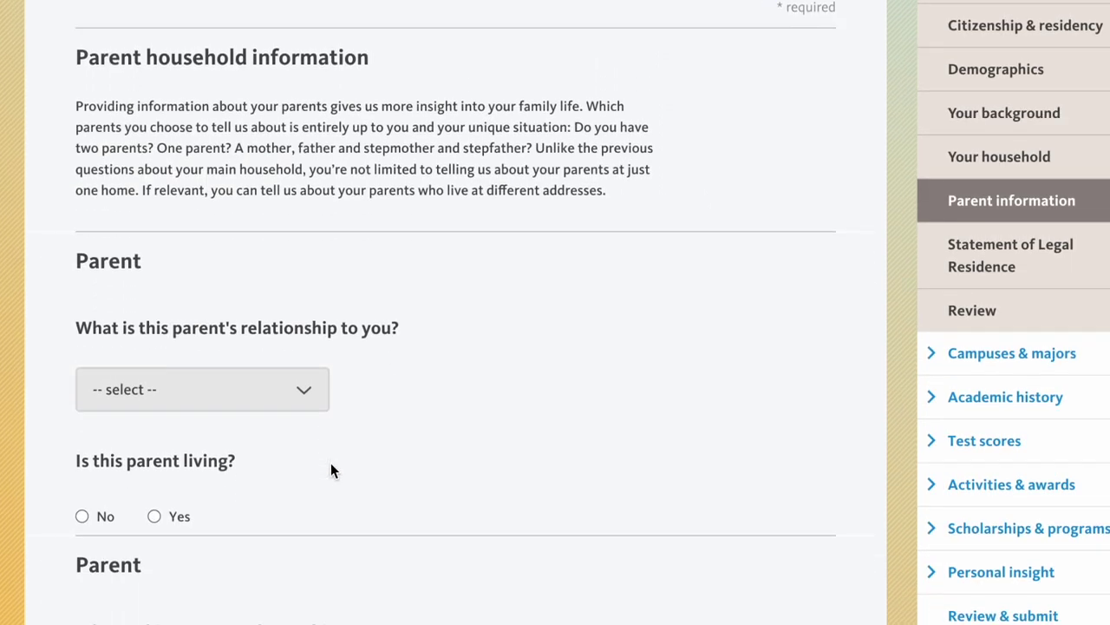
{"action": "left_click", "coordinate": [226, 289]}
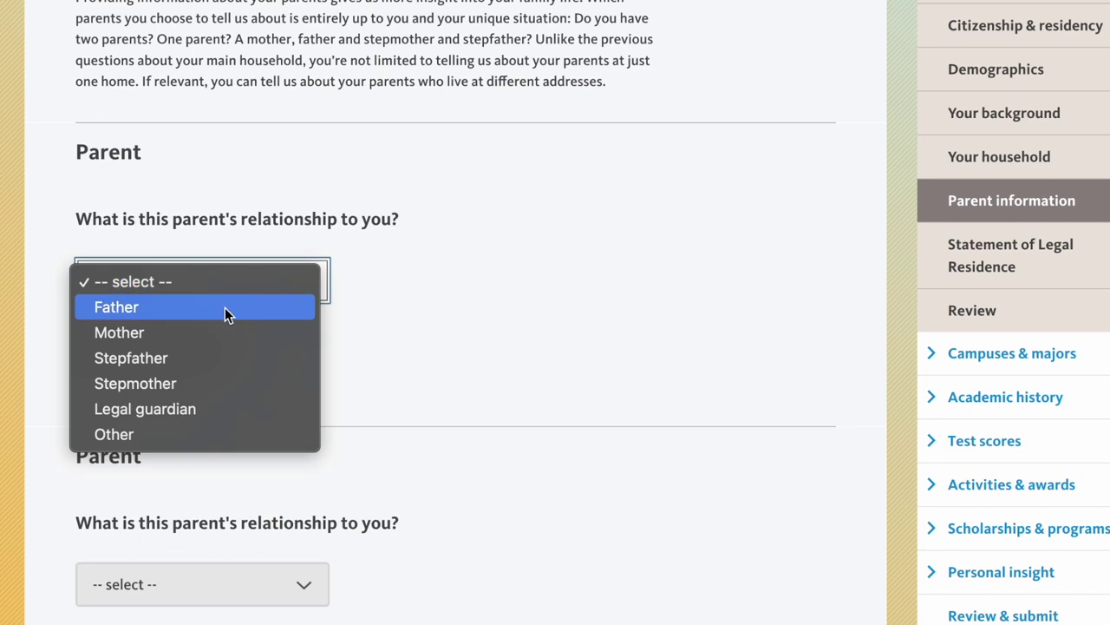
{"action": "left_click", "coordinate": [225, 307]}
{"action": "scroll", "coordinate": [440, 398], "scroll_direction": "down", "scroll_amount": 2}
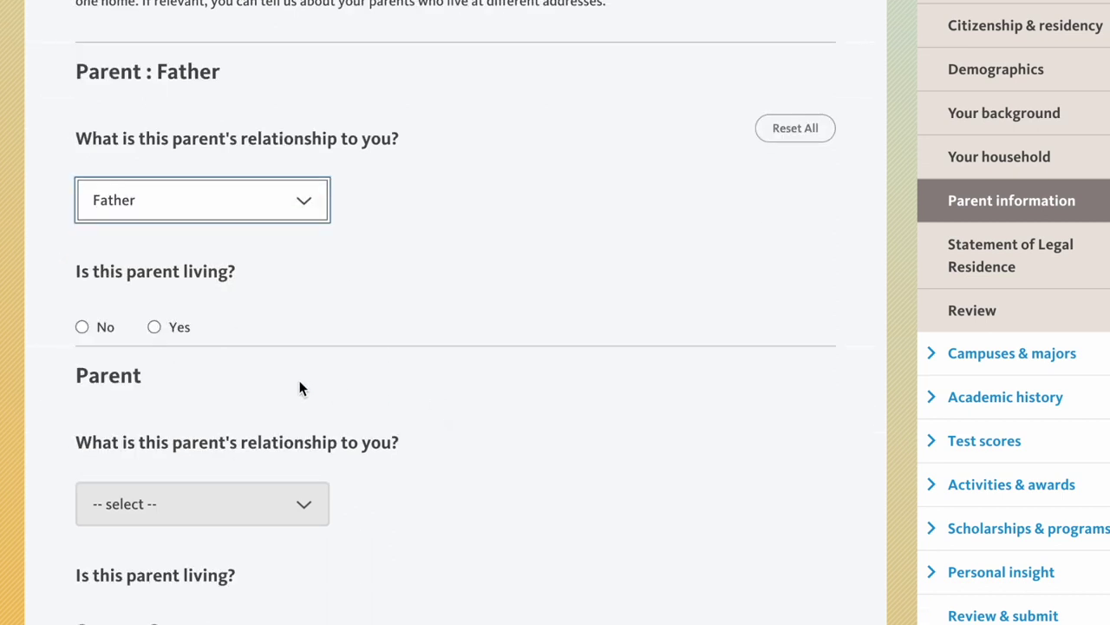
{"action": "left_click", "coordinate": [153, 327]}
{"action": "scroll", "coordinate": [424, 419], "scroll_direction": "down", "scroll_amount": 3}
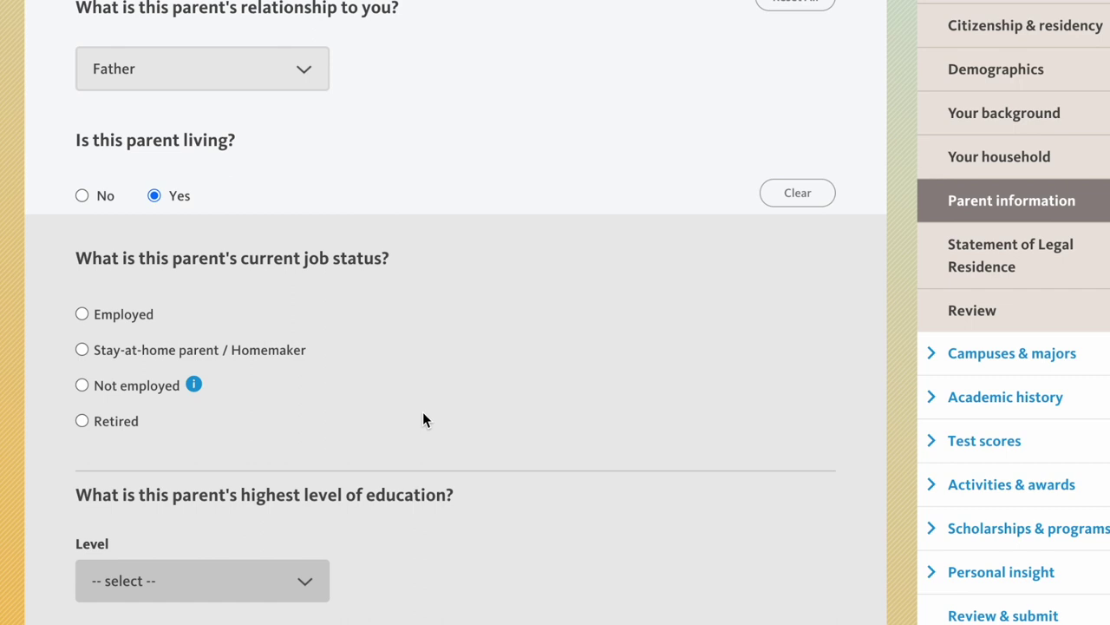
- Mark the father as Employed in the Education - Teaching job category with 9 years at the job
{"action": "left_click", "coordinate": [84, 316]}
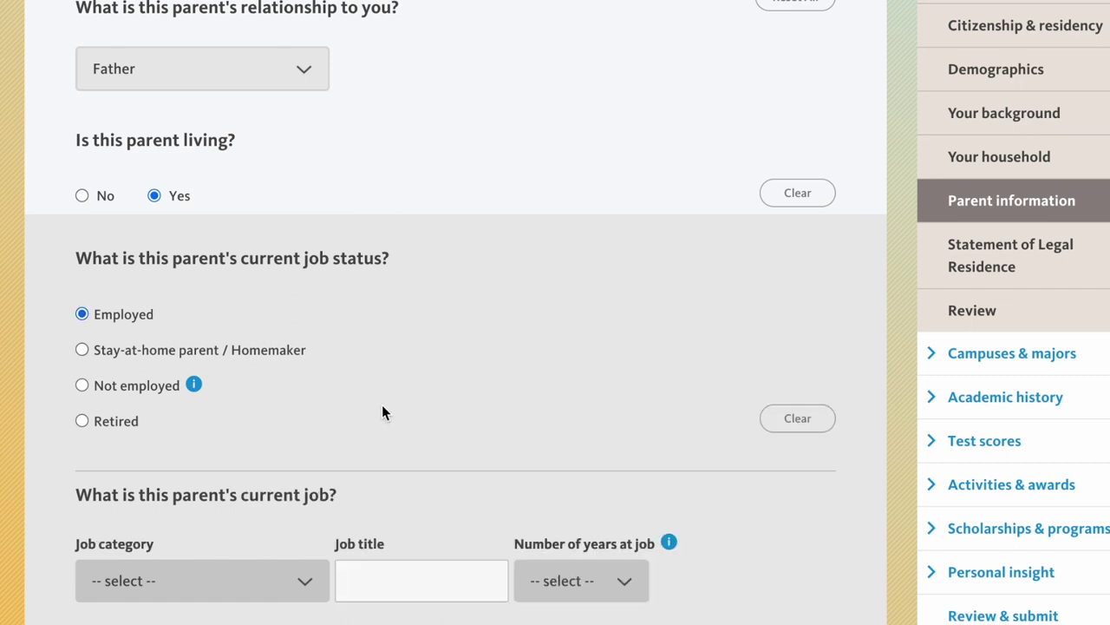
{"action": "scroll", "coordinate": [382, 407], "scroll_direction": "down", "scroll_amount": 5}
{"action": "left_click", "coordinate": [241, 369]}
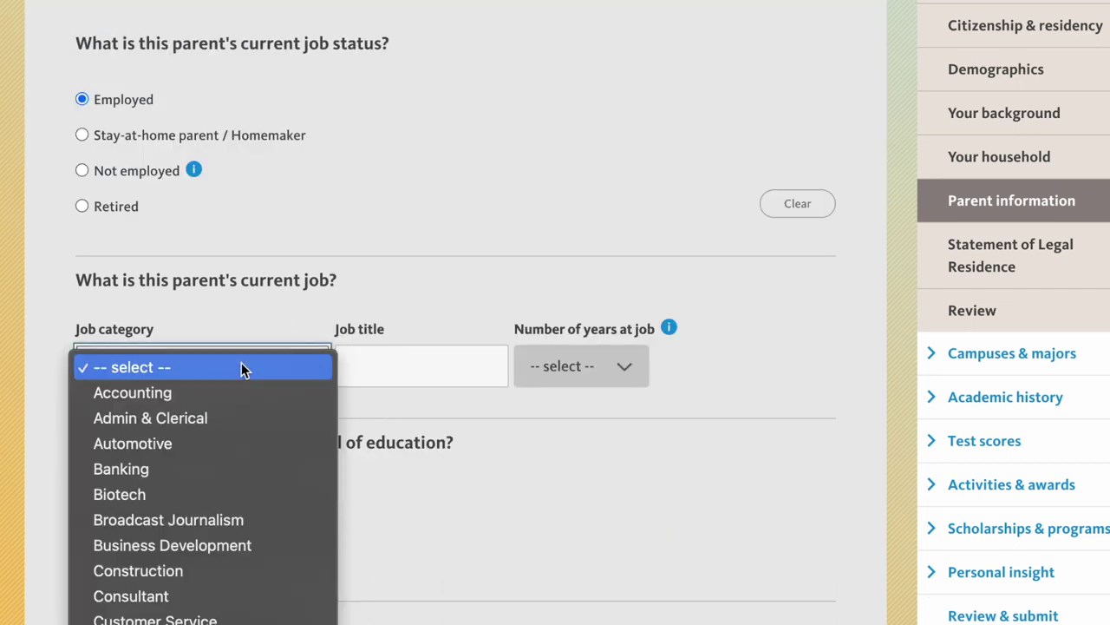
{"action": "scroll", "coordinate": [241, 369], "scroll_direction": "down", "scroll_amount": 4}
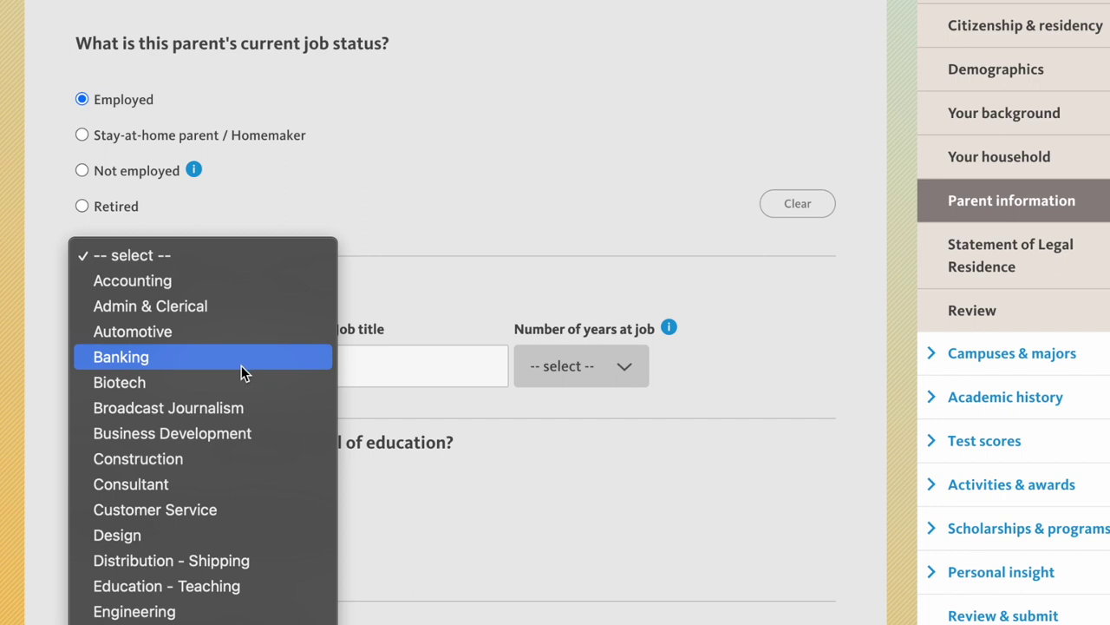
{"action": "left_click", "coordinate": [230, 587]}
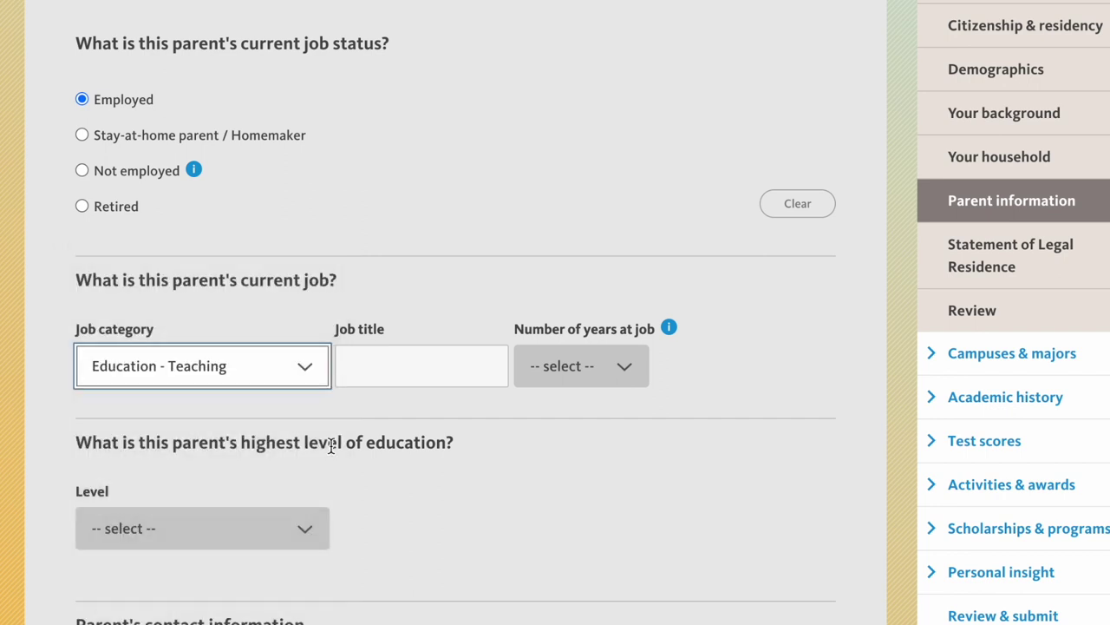
{"action": "left_click", "coordinate": [581, 366]}
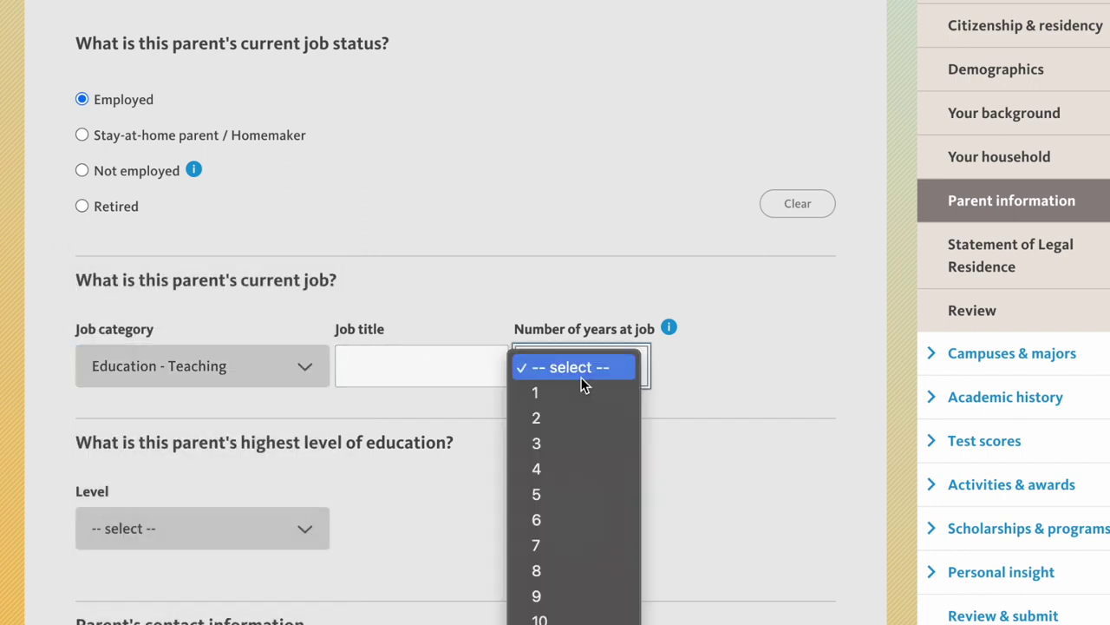
{"action": "left_click", "coordinate": [582, 605]}
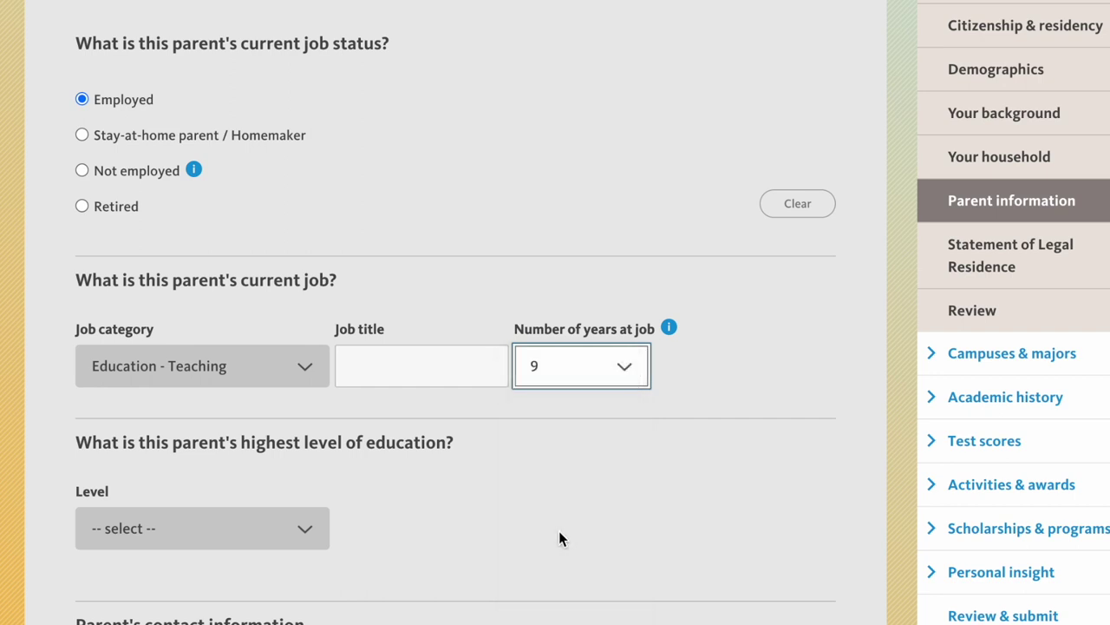
- Set the father's highest education level to Four-year college/University graduate and continue to the Statement of Legal Residence page
{"action": "scroll", "coordinate": [555, 526], "scroll_direction": "down", "scroll_amount": 5}
{"action": "left_click", "coordinate": [214, 323]}
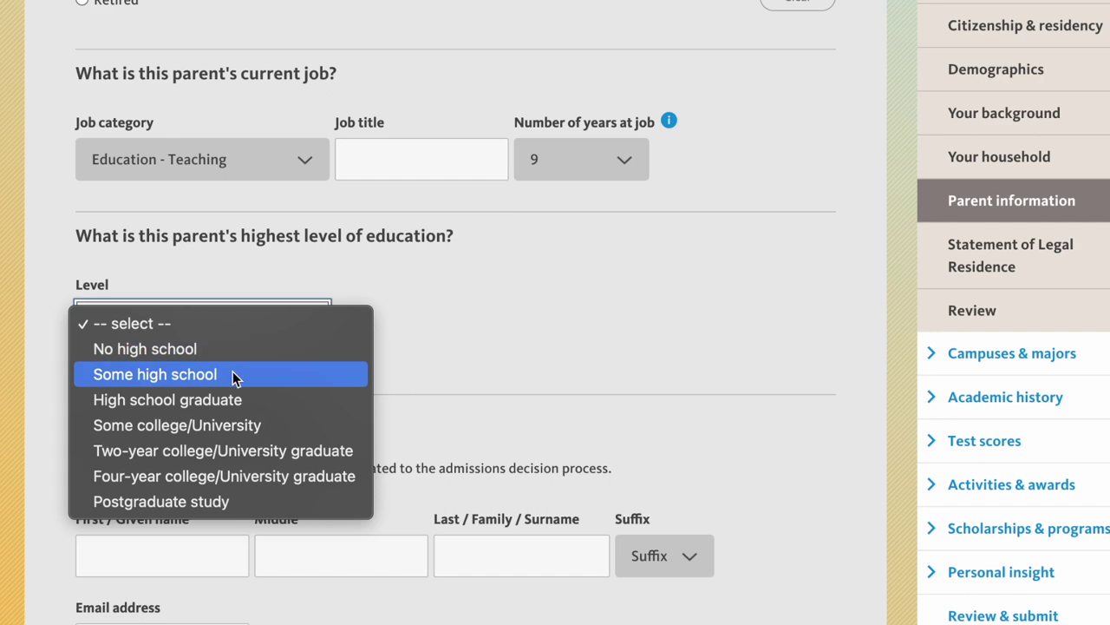
{"action": "left_click", "coordinate": [233, 476]}
{"action": "scroll", "coordinate": [266, 448], "scroll_direction": "down", "scroll_amount": 3}
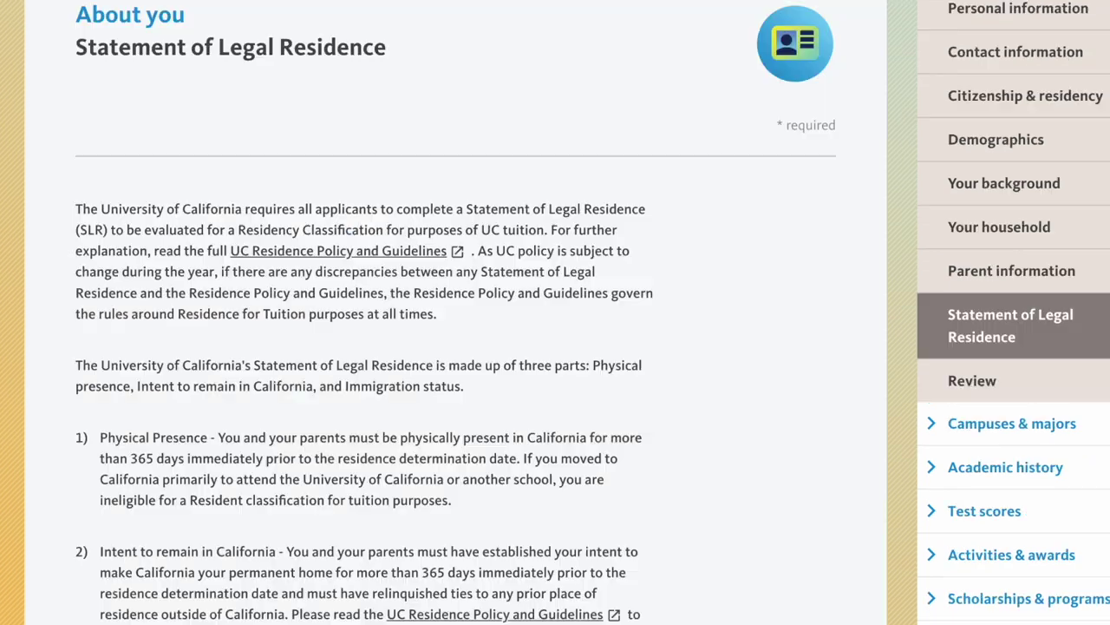
- Read through the Statement of Legal Residence introduction, highlighting the sentence on who must complete it for UC tuition purposes
{"action": "scroll", "coordinate": [277, 607], "scroll_direction": "down", "scroll_amount": 2}
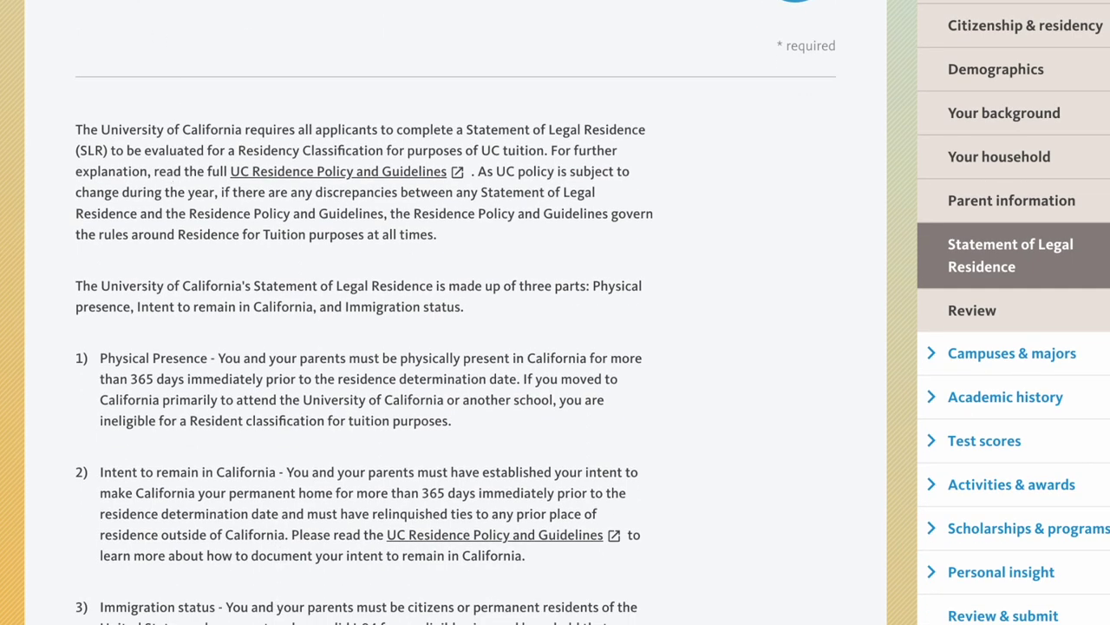
{"action": "scroll", "coordinate": [464, 490], "scroll_direction": "down", "scroll_amount": 5}
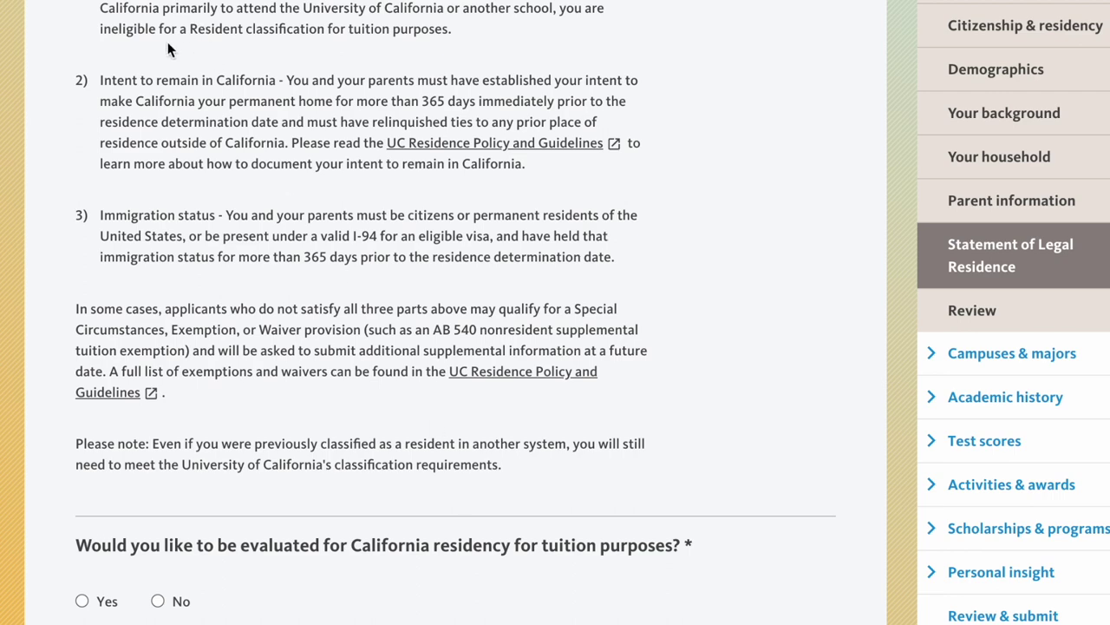
{"action": "scroll", "coordinate": [121, 104], "scroll_direction": "up", "scroll_amount": 2}
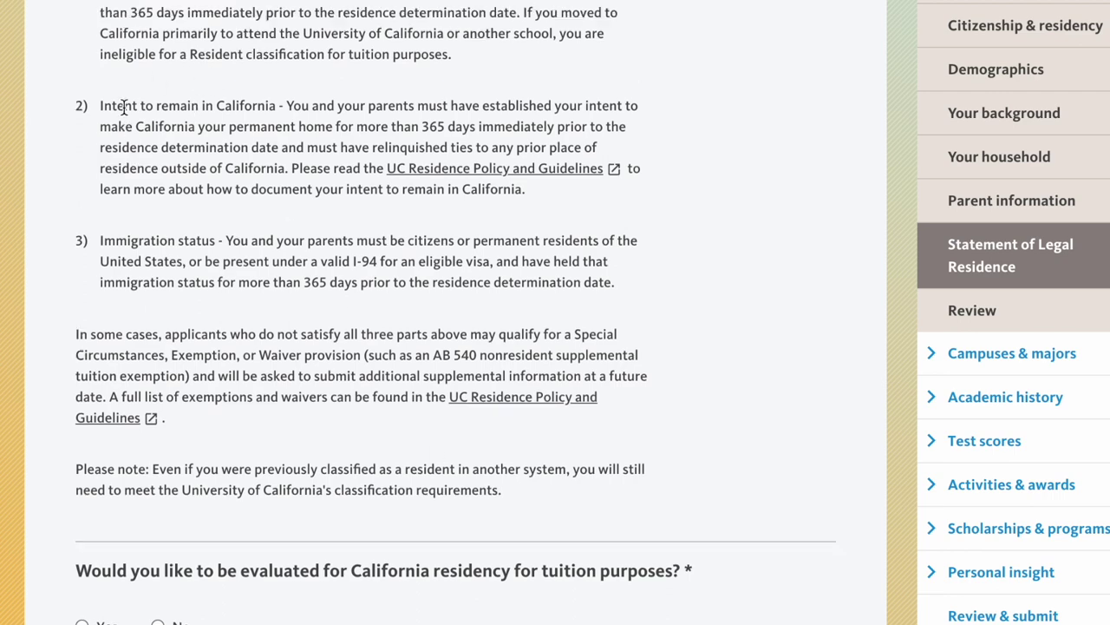
{"action": "scroll", "coordinate": [121, 106], "scroll_direction": "up", "scroll_amount": 3}
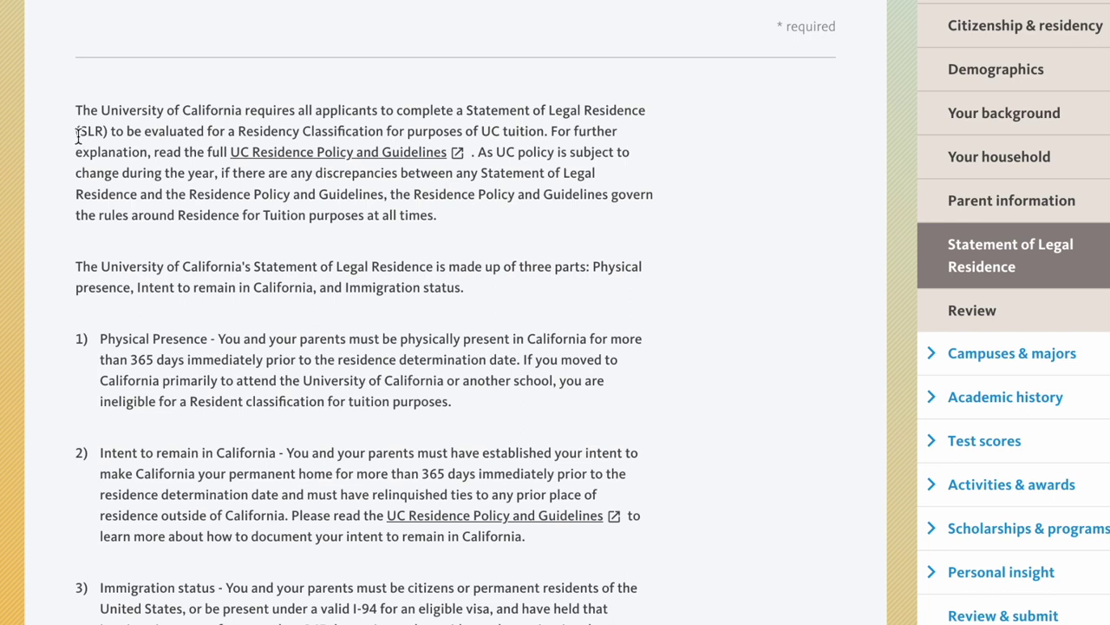
{"action": "left_click_drag", "start_coordinate": [547, 131], "coordinate": [170, 103]}
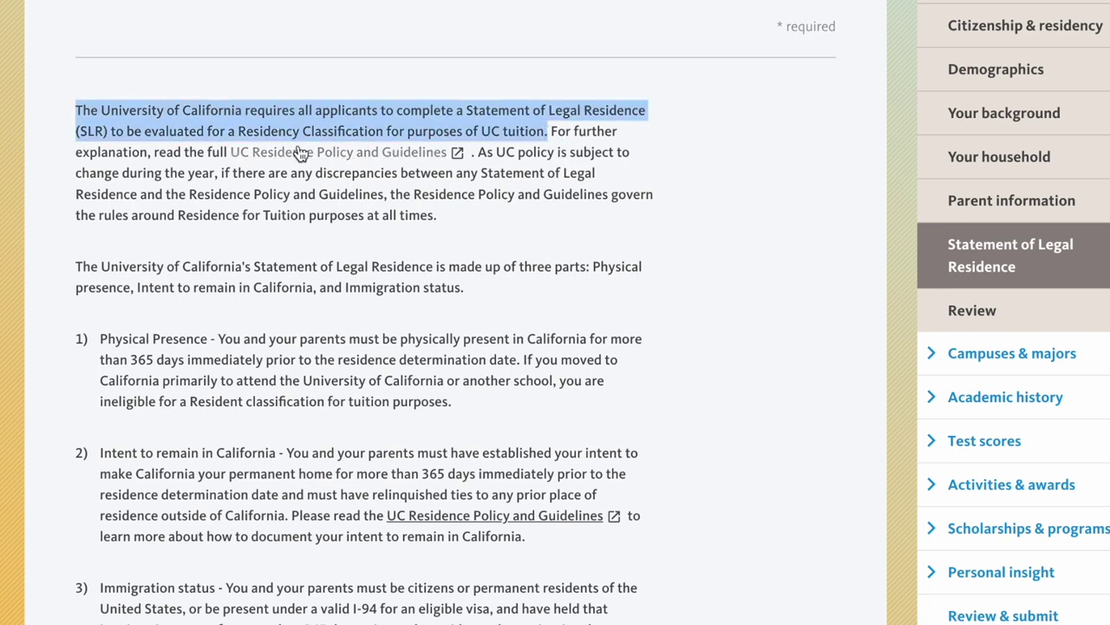
{"action": "left_click", "coordinate": [601, 168]}
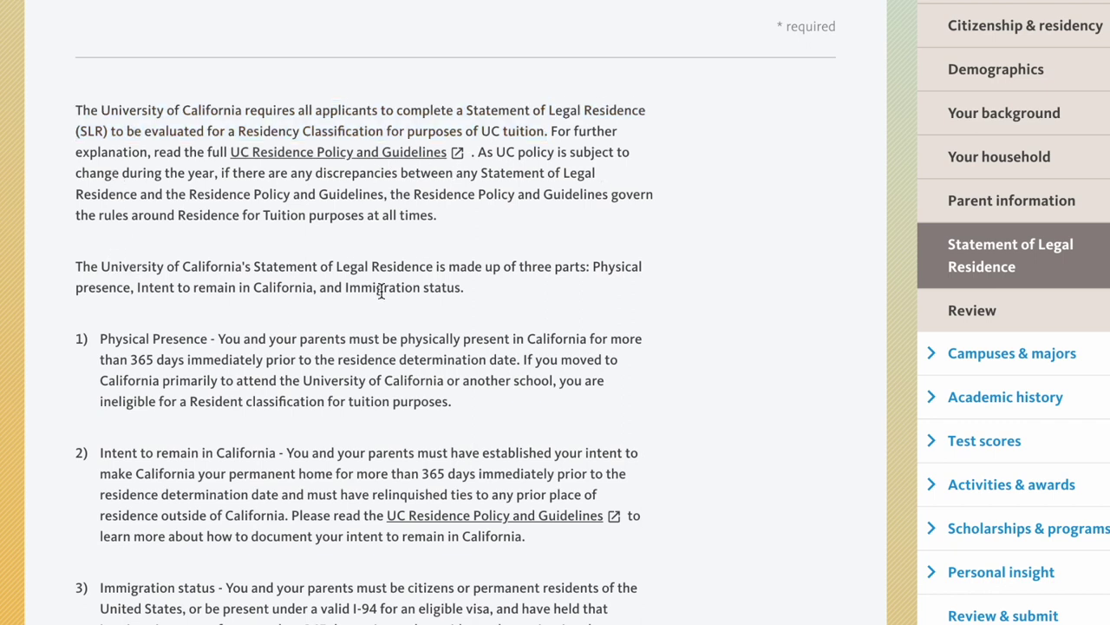
- Highlight the sentence naming the three parts of the Statement of Legal Residence and the Physical Presence term in item 1
{"action": "left_click_drag", "start_coordinate": [502, 269], "coordinate": [594, 282]}
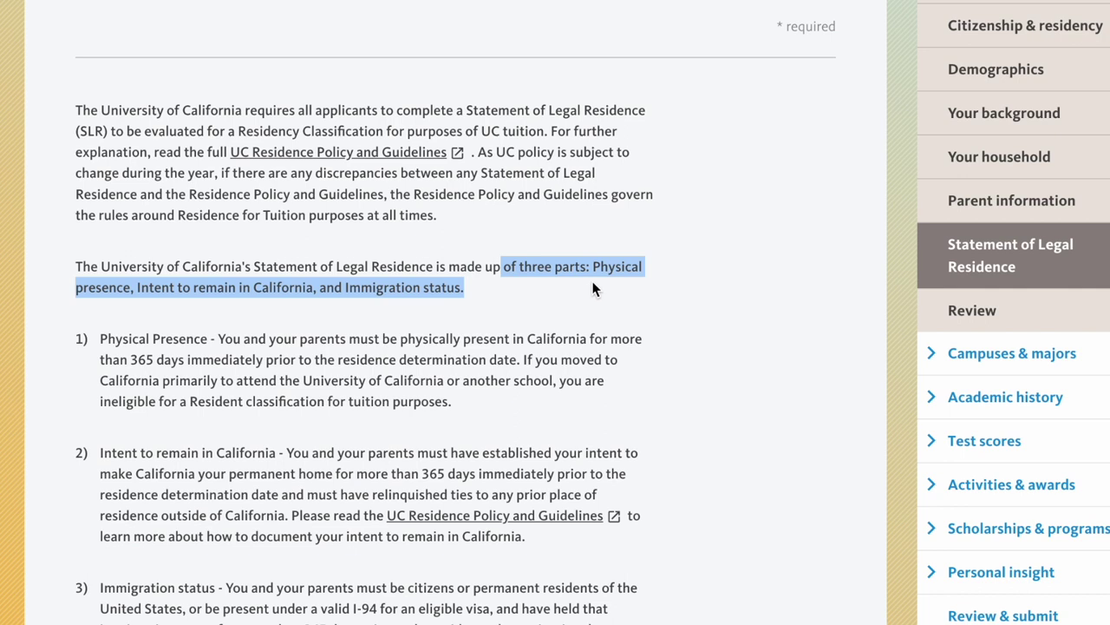
{"action": "left_click", "coordinate": [473, 289]}
{"action": "left_click_drag", "start_coordinate": [472, 289], "coordinate": [68, 262]}
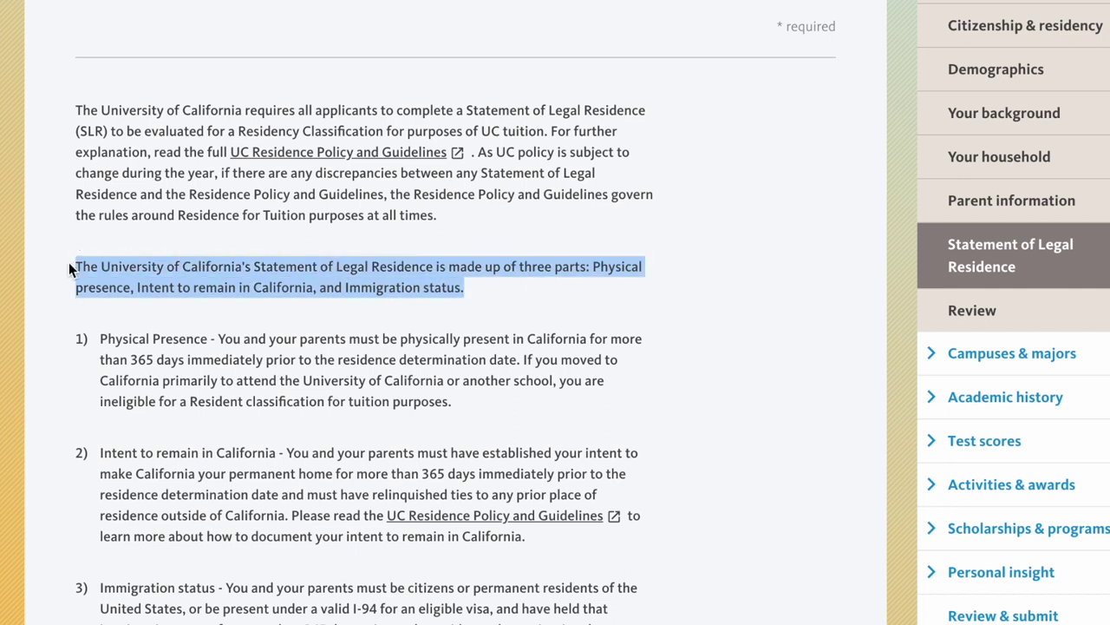
{"action": "scroll", "coordinate": [223, 330], "scroll_direction": "down", "scroll_amount": 1}
{"action": "left_click", "coordinate": [224, 332]}
{"action": "left_click_drag", "start_coordinate": [101, 270], "coordinate": [200, 287]}
{"action": "scroll", "coordinate": [224, 276], "scroll_direction": "down", "scroll_amount": 3}
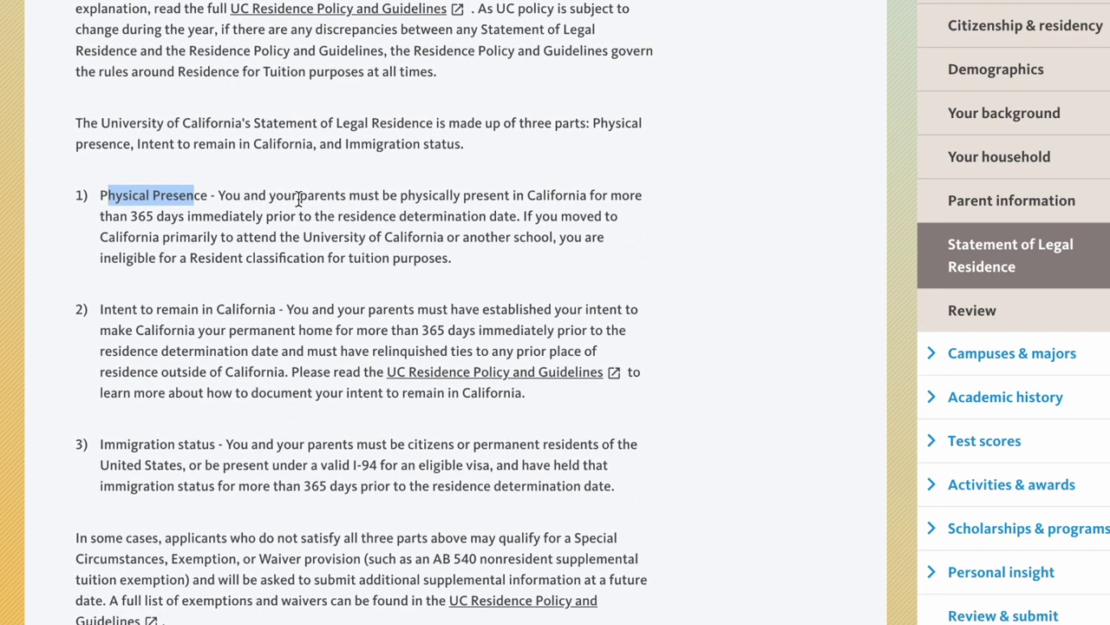
- Highlight "your parents" and the phrase about 365 days prior to the residence determination date in the Physical Presence item
{"action": "left_click_drag", "start_coordinate": [270, 195], "coordinate": [351, 196]}
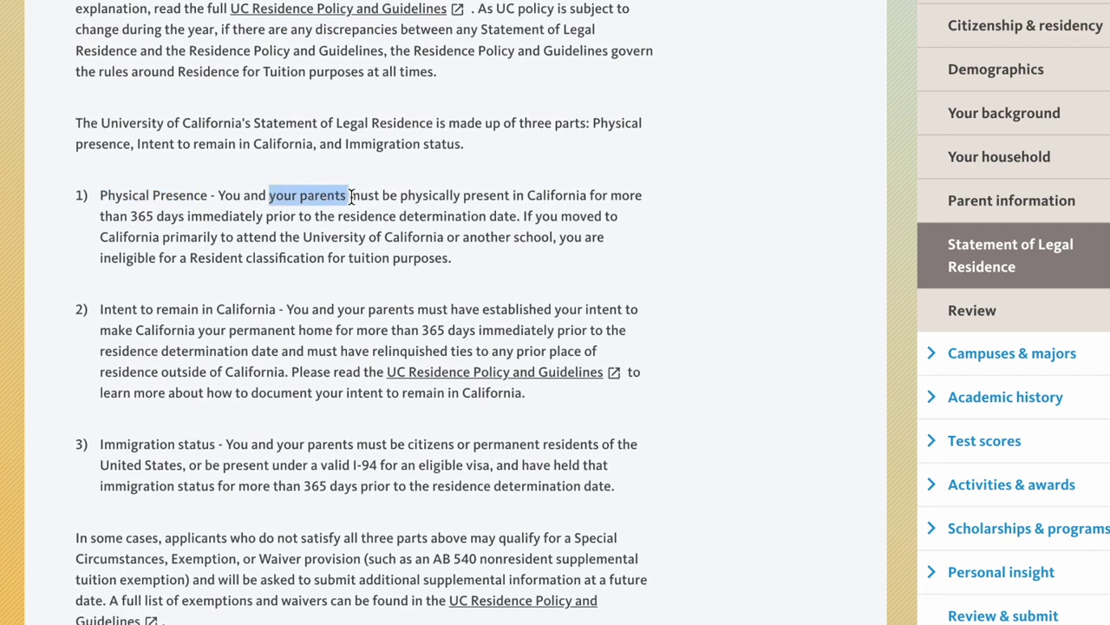
{"action": "left_click", "coordinate": [186, 218]}
{"action": "left_click_drag", "start_coordinate": [130, 218], "coordinate": [522, 222]}
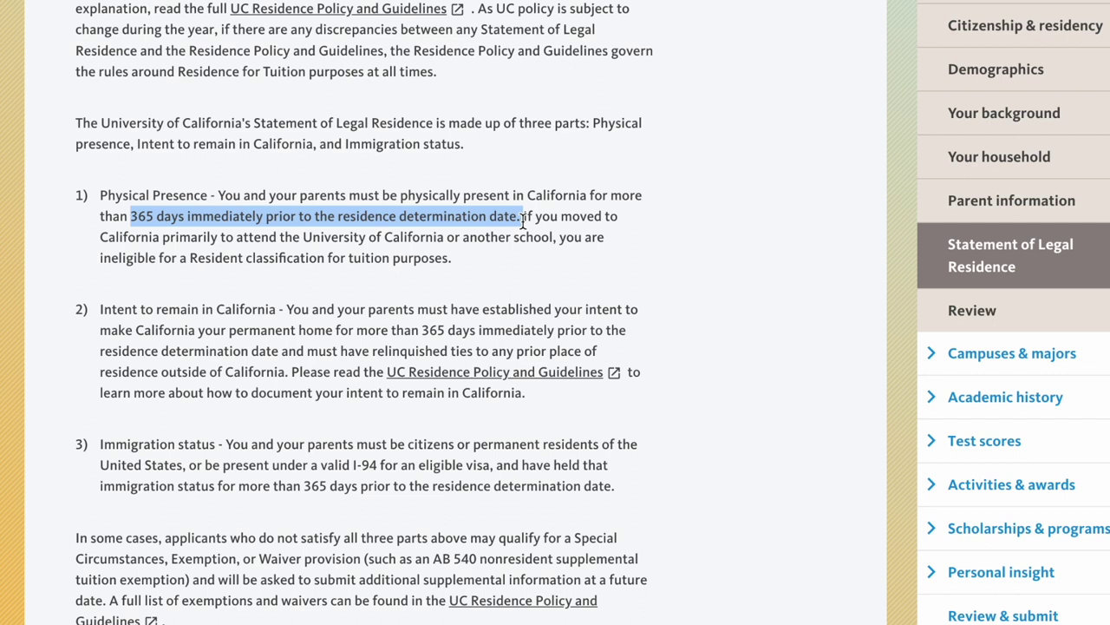
- Read on through the Intent to remain item and highlight the requirement text of the Immigration status item
{"action": "scroll", "coordinate": [466, 327], "scroll_direction": "down", "scroll_amount": 1}
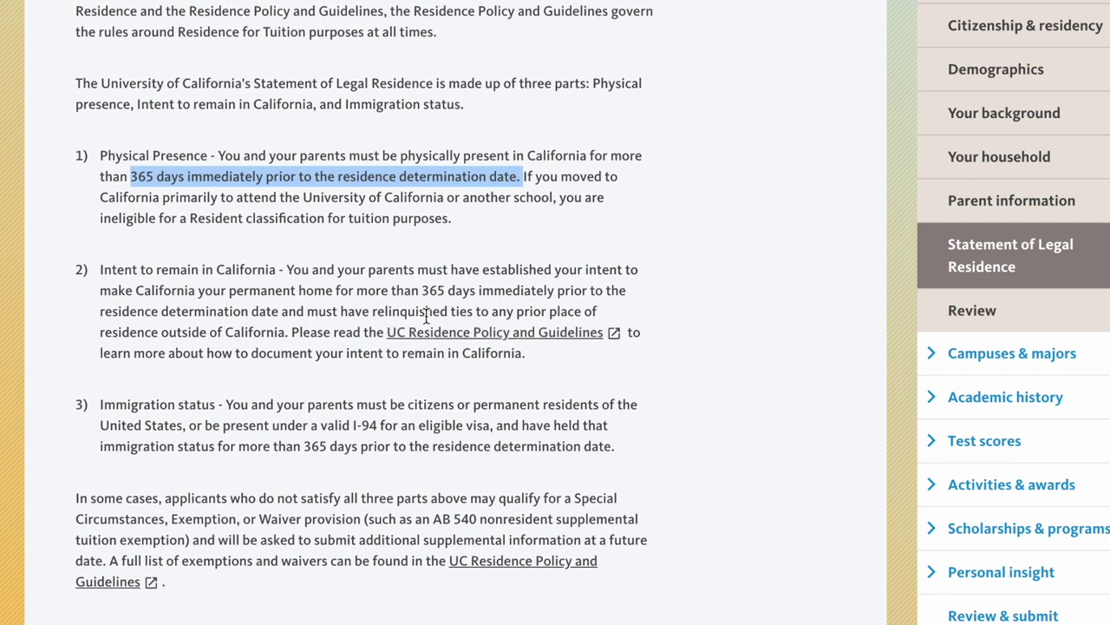
{"action": "scroll", "coordinate": [238, 240], "scroll_direction": "down", "scroll_amount": 1}
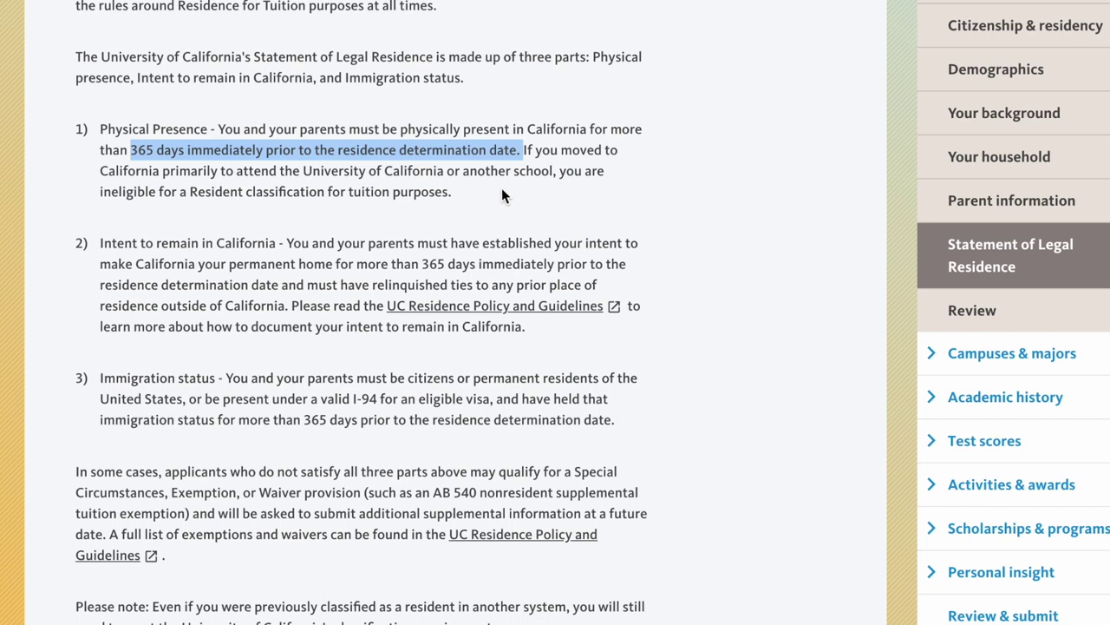
{"action": "scroll", "coordinate": [390, 316], "scroll_direction": "down", "scroll_amount": 2}
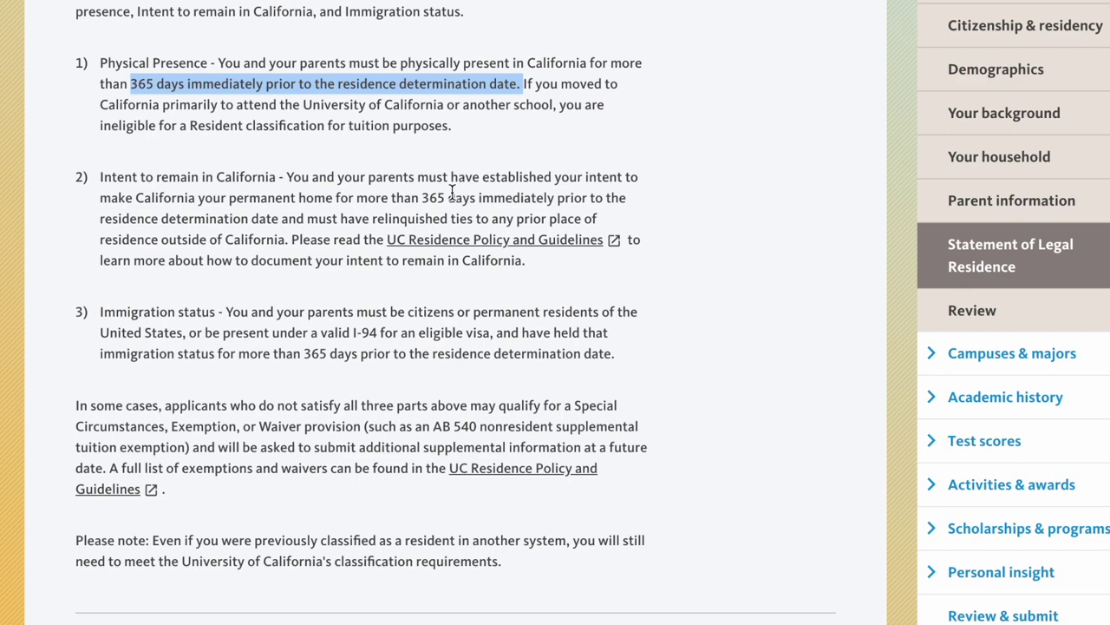
{"action": "scroll", "coordinate": [446, 197], "scroll_direction": "down", "scroll_amount": 1}
{"action": "left_click_drag", "start_coordinate": [229, 243], "coordinate": [615, 286]}
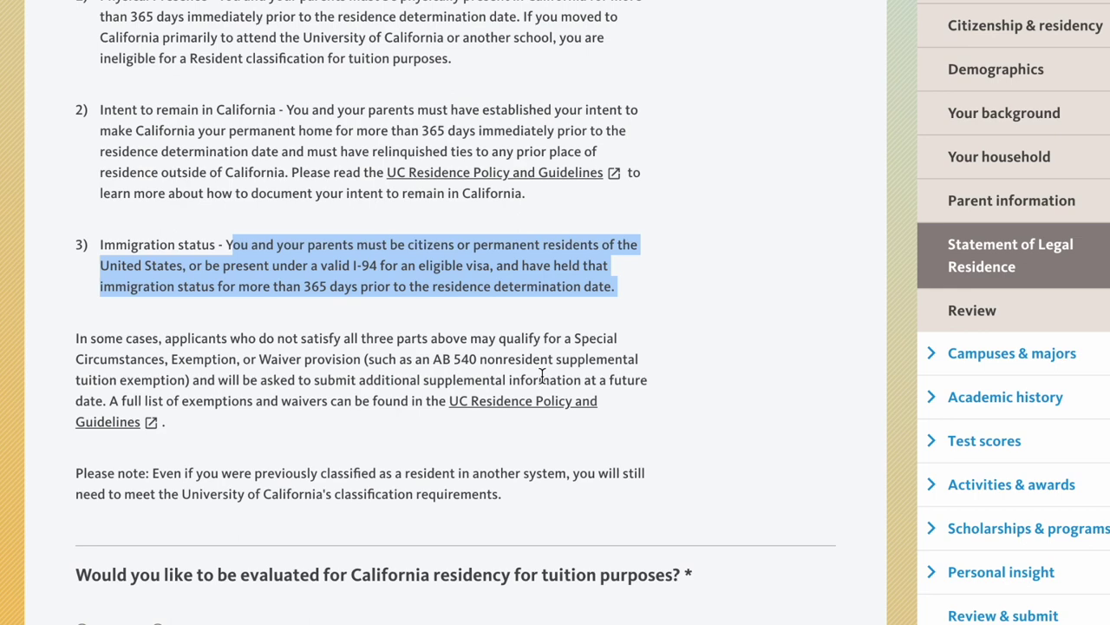
- Answer No to being evaluated for California residency for tuition purposes, then save and continue
{"action": "scroll", "coordinate": [542, 376], "scroll_direction": "down", "scroll_amount": 2}
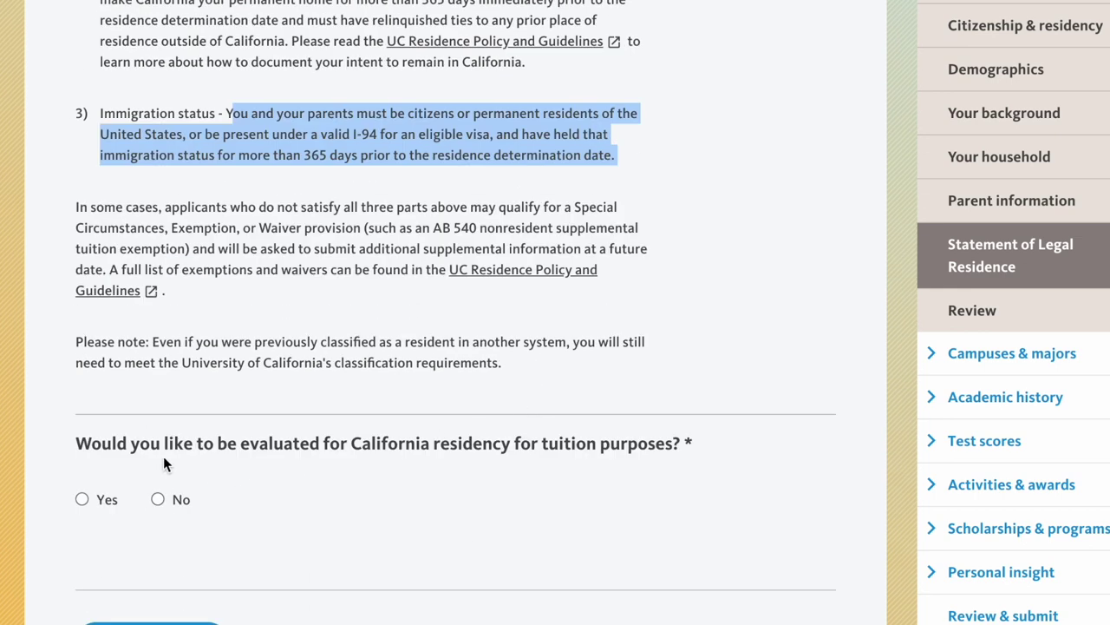
{"action": "left_click_drag", "start_coordinate": [77, 444], "coordinate": [689, 455]}
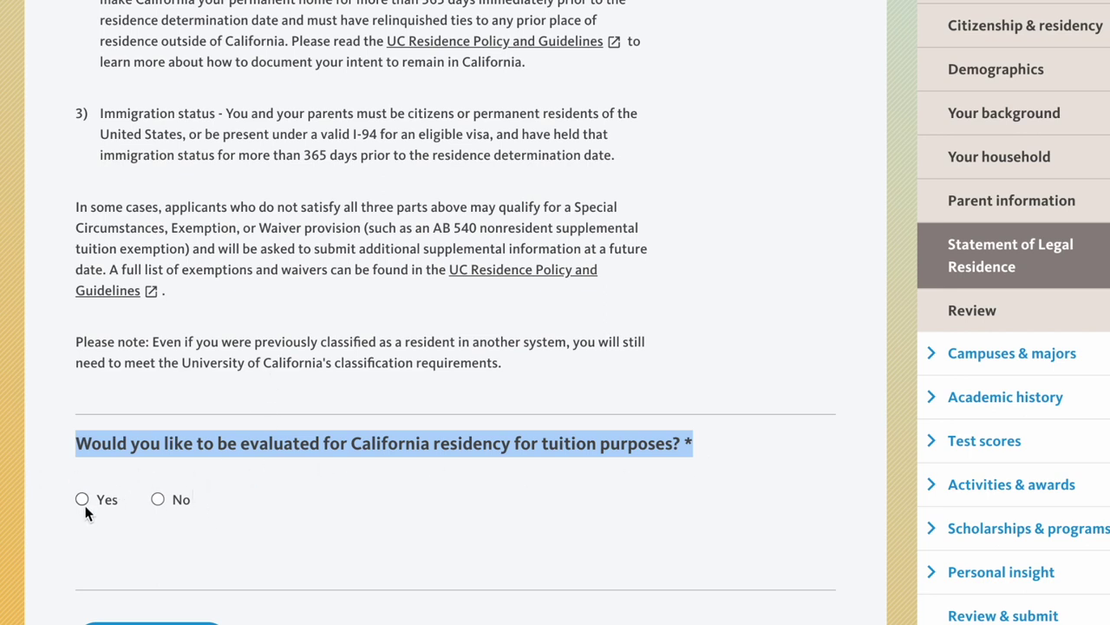
{"action": "left_click", "coordinate": [158, 500]}
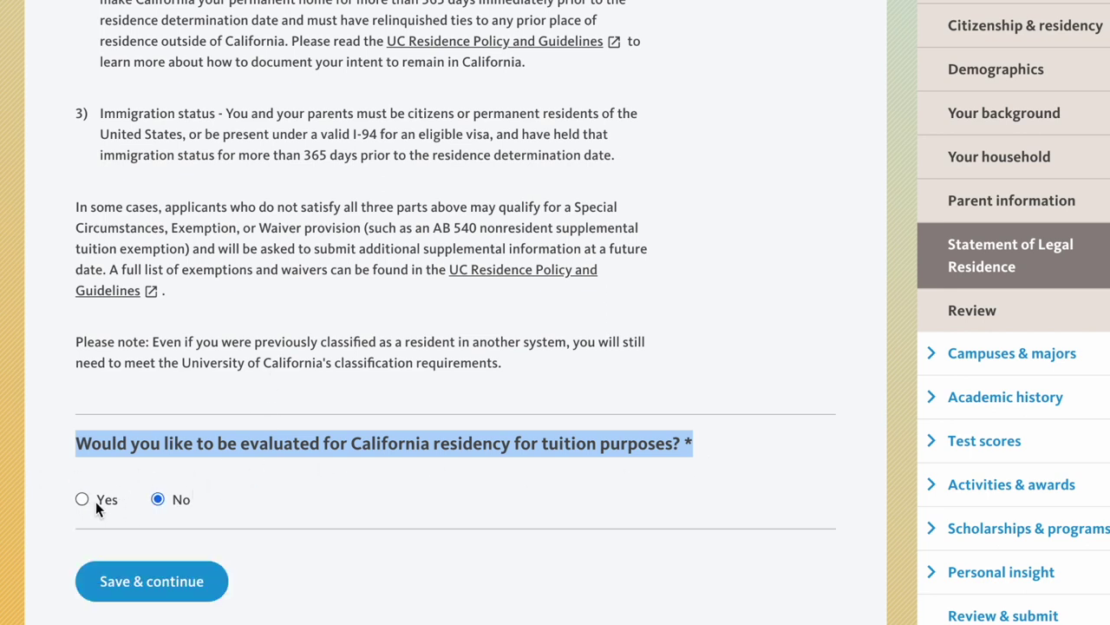
{"action": "left_click", "coordinate": [82, 499]}
{"action": "left_click", "coordinate": [154, 500]}
{"action": "left_click", "coordinate": [162, 583]}
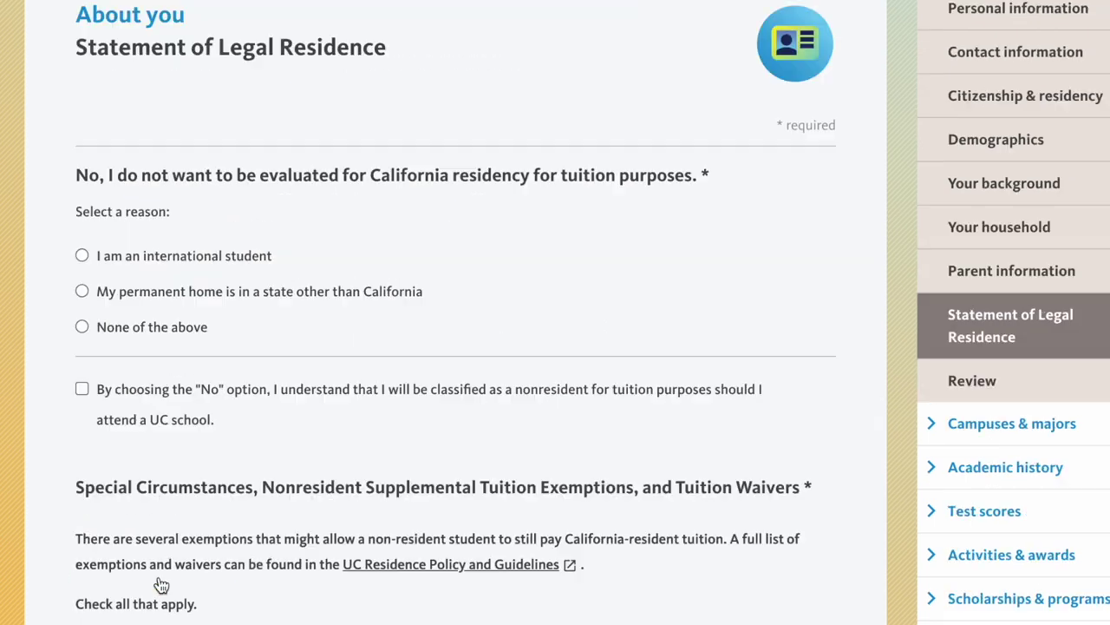
- Select "I am an international student" as the reason and check the acknowledgement of being classified as a nonresident for tuition
{"action": "left_click", "coordinate": [82, 71]}
{"action": "left_click", "coordinate": [82, 203]}
- Review the special circumstances, tuition exemptions and waivers list, highlighting its heading and the "None of the above apply to me" option
{"action": "scroll", "coordinate": [81, 97], "scroll_direction": "down", "scroll_amount": 2}
{"action": "left_click_drag", "start_coordinate": [84, 96], "coordinate": [806, 92]}
{"action": "scroll", "coordinate": [379, 299], "scroll_direction": "down", "scroll_amount": 1}
{"action": "scroll", "coordinate": [379, 300], "scroll_direction": "down", "scroll_amount": 1}
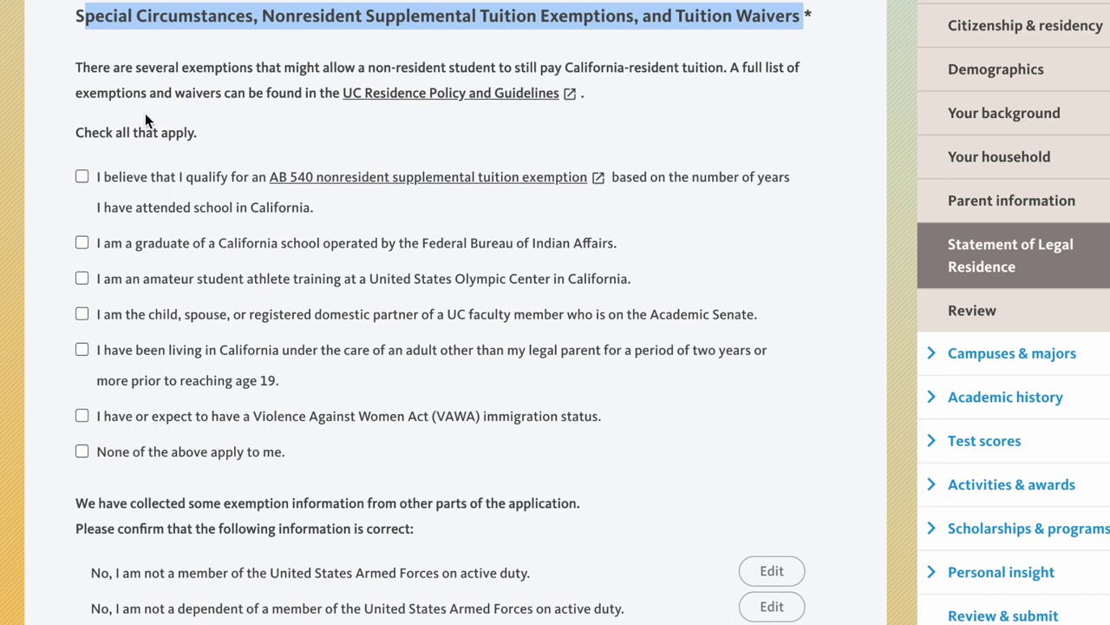
{"action": "scroll", "coordinate": [191, 245], "scroll_direction": "down", "scroll_amount": 1}
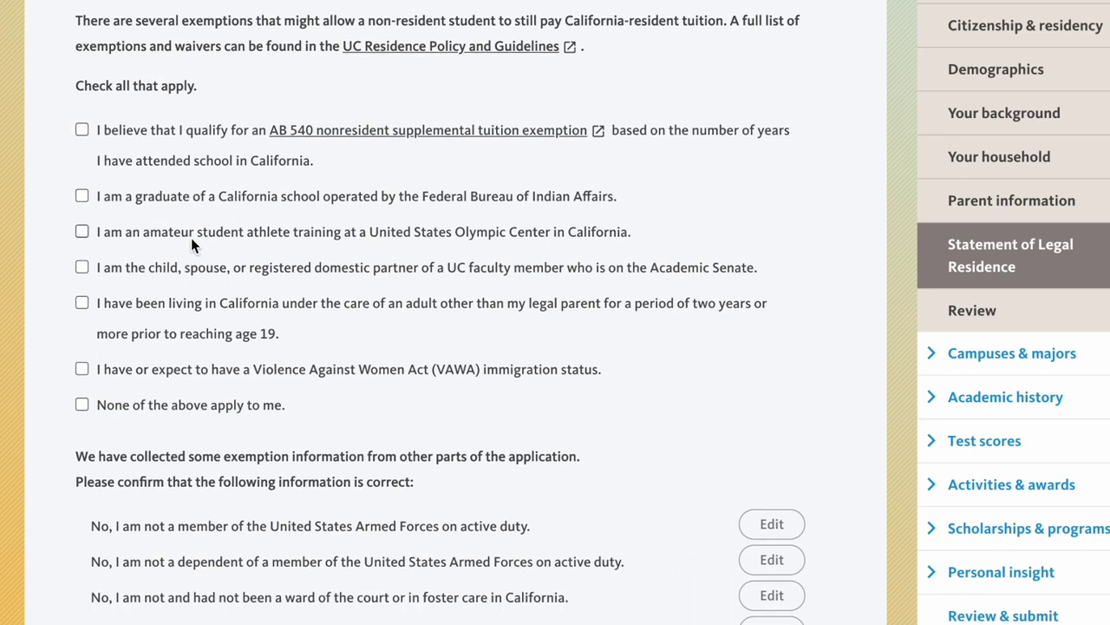
{"action": "left_click_drag", "start_coordinate": [274, 404], "coordinate": [86, 412]}
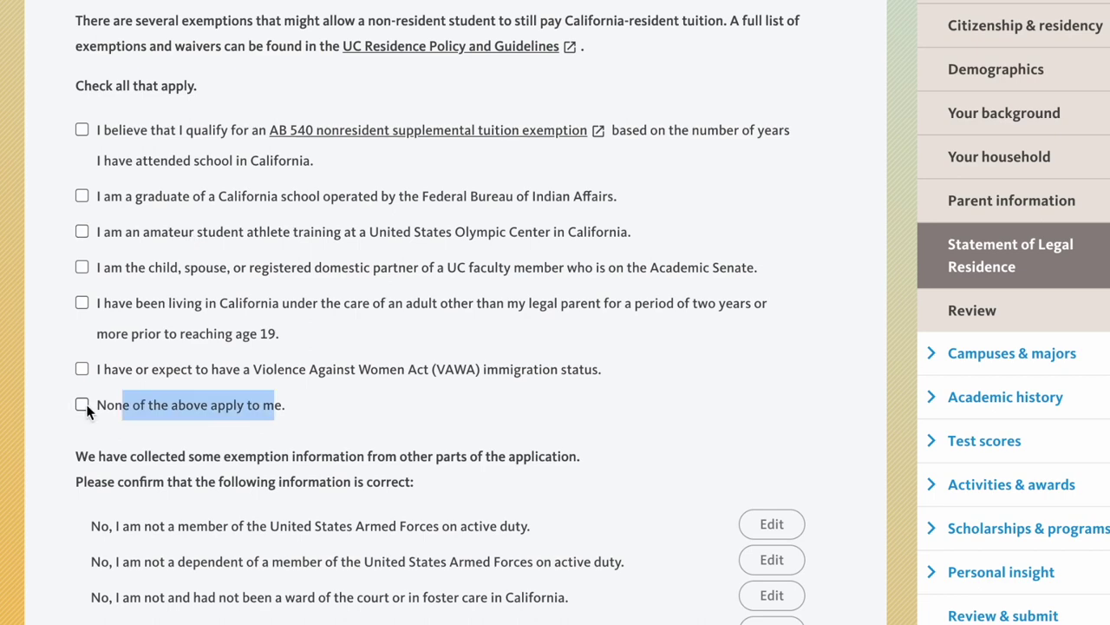
{"action": "left_click", "coordinate": [82, 406]}
{"action": "left_click", "coordinate": [364, 409]}
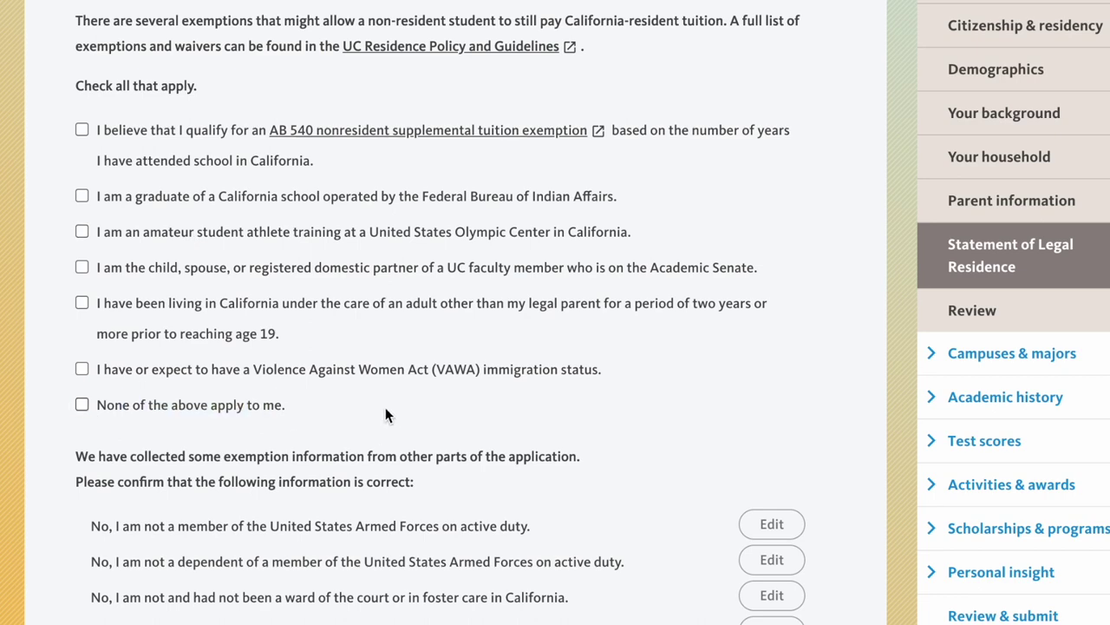
- Check the perjury declaration and Residency Classification acknowledgements below the exemption information and try to save the page
{"action": "scroll", "coordinate": [385, 408], "scroll_direction": "down", "scroll_amount": 1}
{"action": "scroll", "coordinate": [385, 407], "scroll_direction": "down", "scroll_amount": 6}
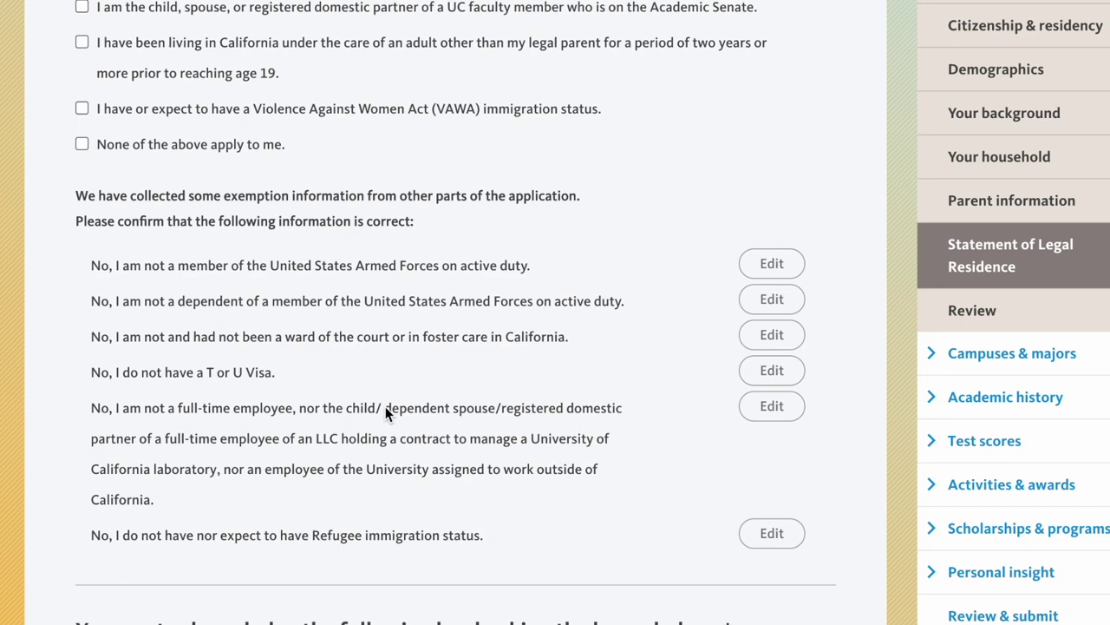
{"action": "scroll", "coordinate": [386, 413], "scroll_direction": "down", "scroll_amount": 5}
{"action": "left_click", "coordinate": [82, 395]}
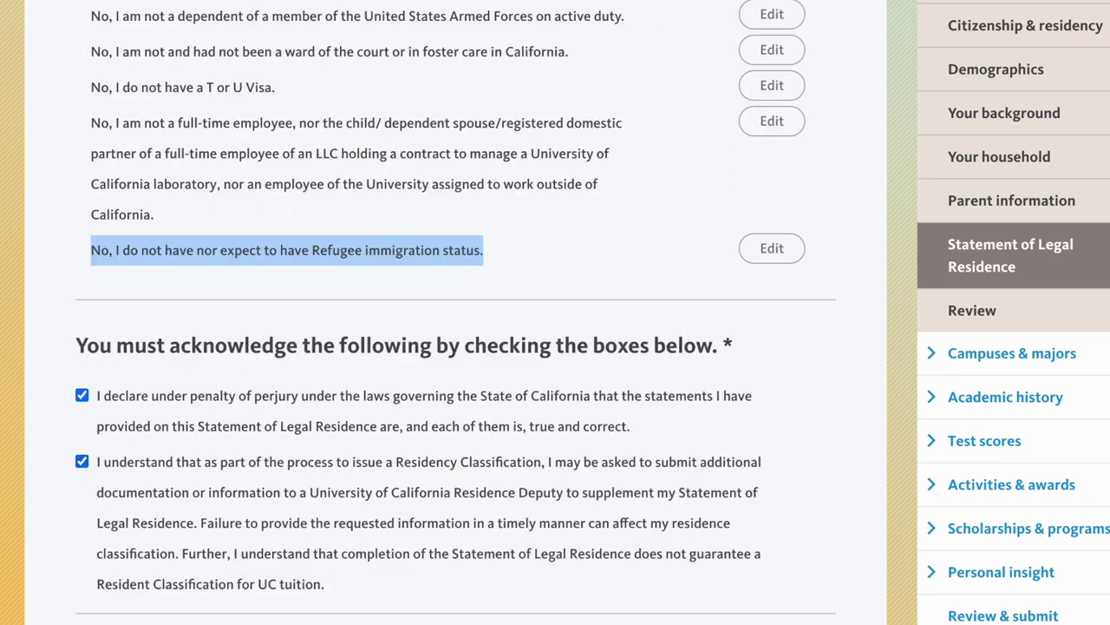
{"action": "left_click", "coordinate": [561, 610]}
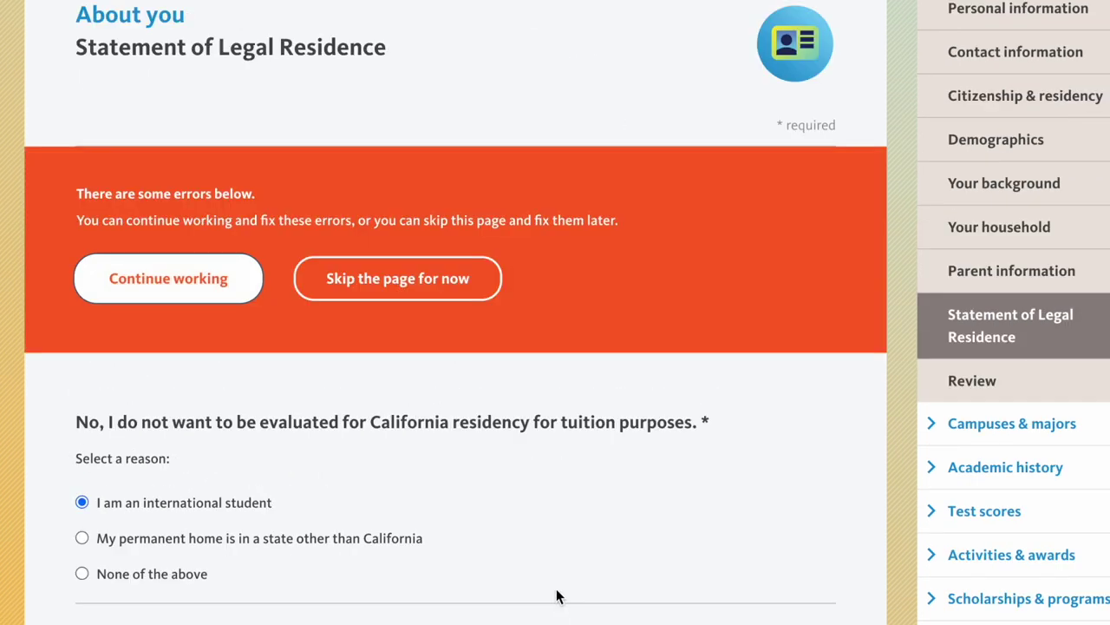
- Check "None of the above apply to me" under the tuition exemptions and save to continue to the UC values page
{"action": "scroll", "coordinate": [561, 596], "scroll_direction": "down", "scroll_amount": 5}
{"action": "scroll", "coordinate": [557, 595], "scroll_direction": "down", "scroll_amount": 7}
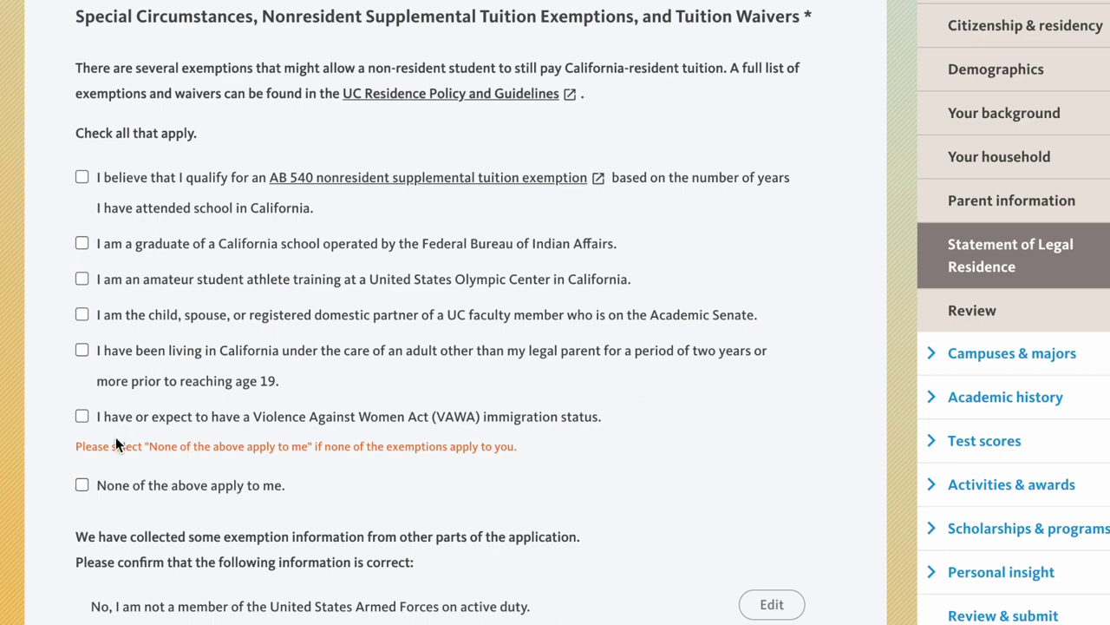
{"action": "left_click", "coordinate": [81, 485]}
{"action": "scroll", "coordinate": [397, 484], "scroll_direction": "down", "scroll_amount": 13}
{"action": "left_click", "coordinate": [154, 529]}
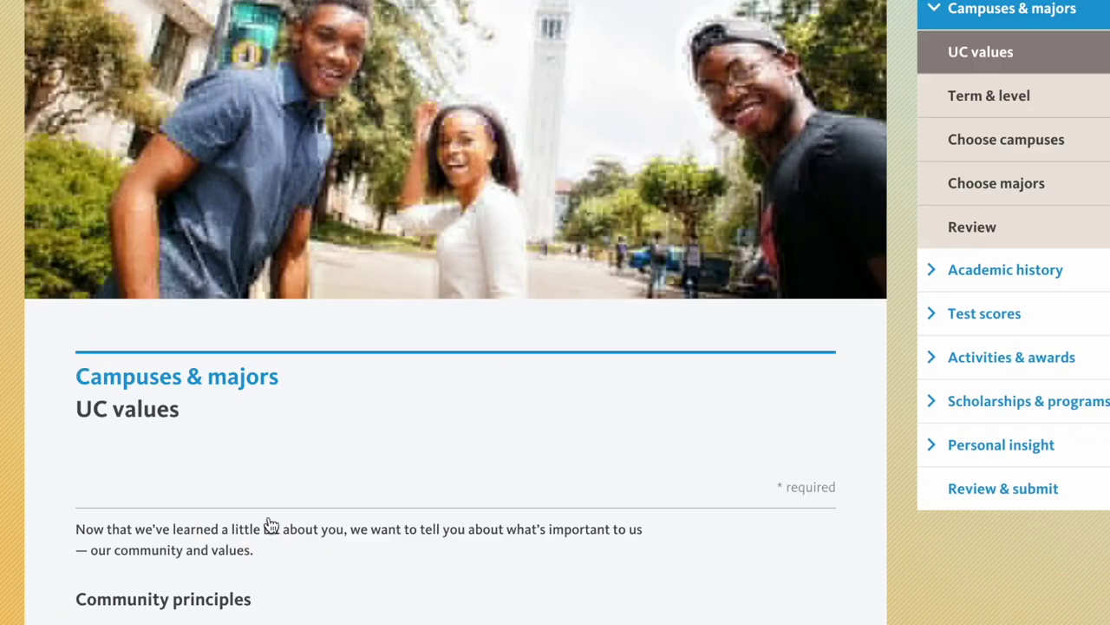
- Read the start of the UC values page, highlighting its title, the Community principles heading and the first paragraph
{"action": "scroll", "coordinate": [612, 512], "scroll_direction": "down", "scroll_amount": 3}
{"action": "scroll", "coordinate": [611, 518], "scroll_direction": "down", "scroll_amount": 2}
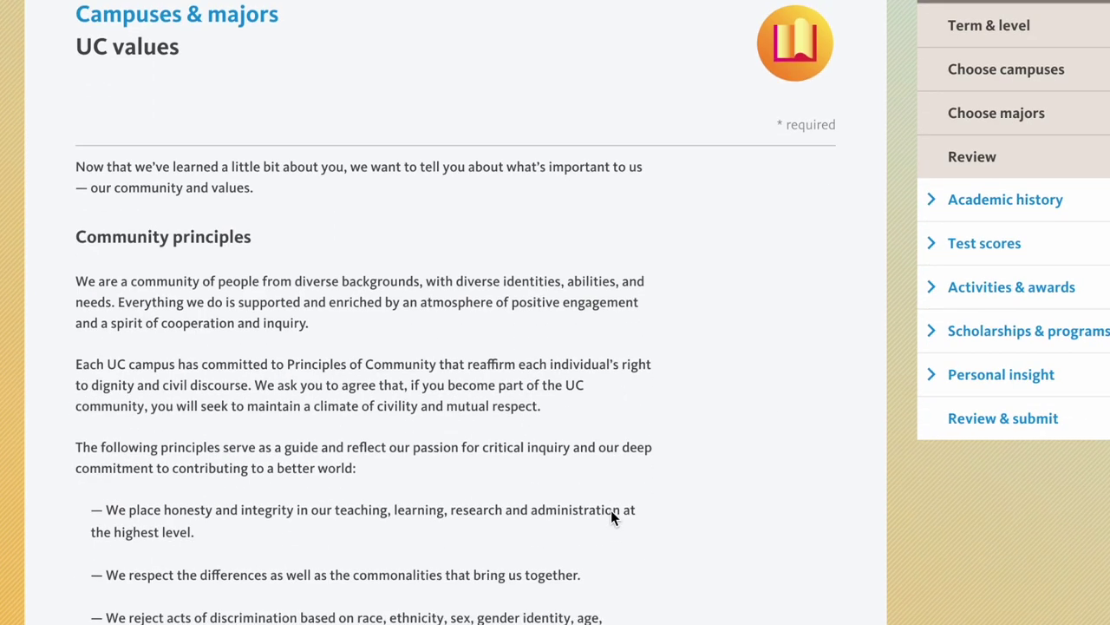
{"action": "left_click_drag", "start_coordinate": [76, 49], "coordinate": [188, 52]}
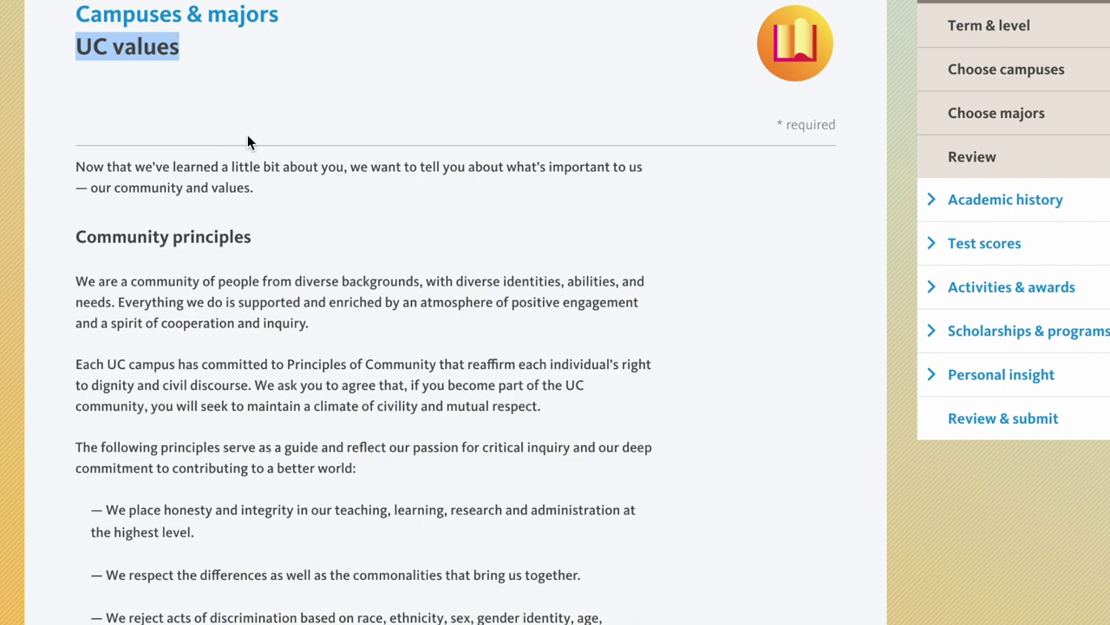
{"action": "scroll", "coordinate": [238, 143], "scroll_direction": "down", "scroll_amount": 3}
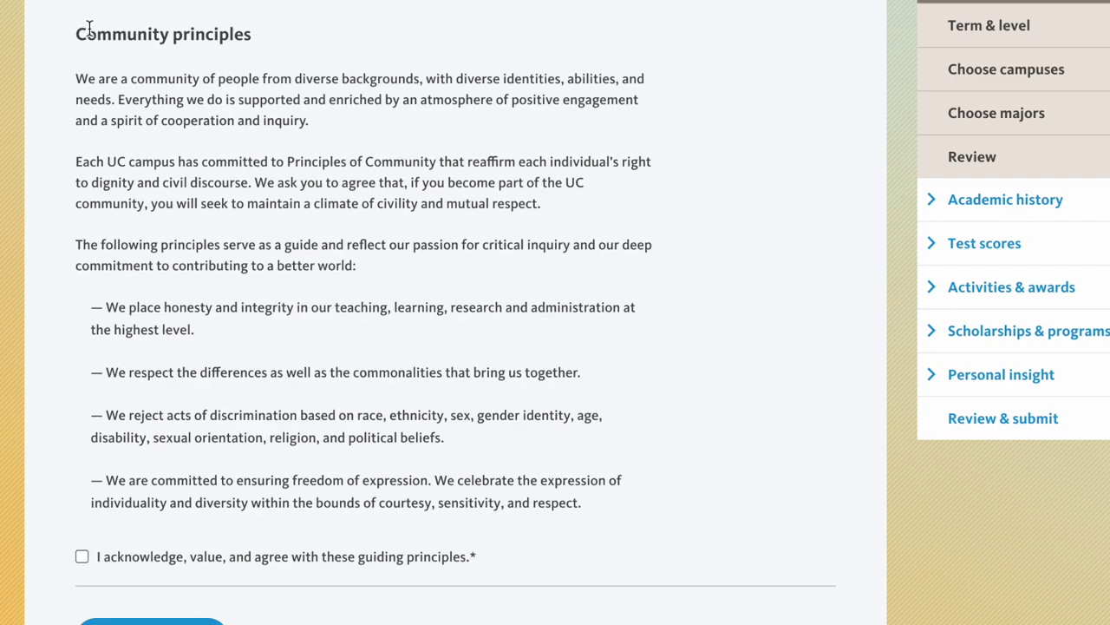
{"action": "left_click_drag", "start_coordinate": [76, 33], "coordinate": [274, 39]}
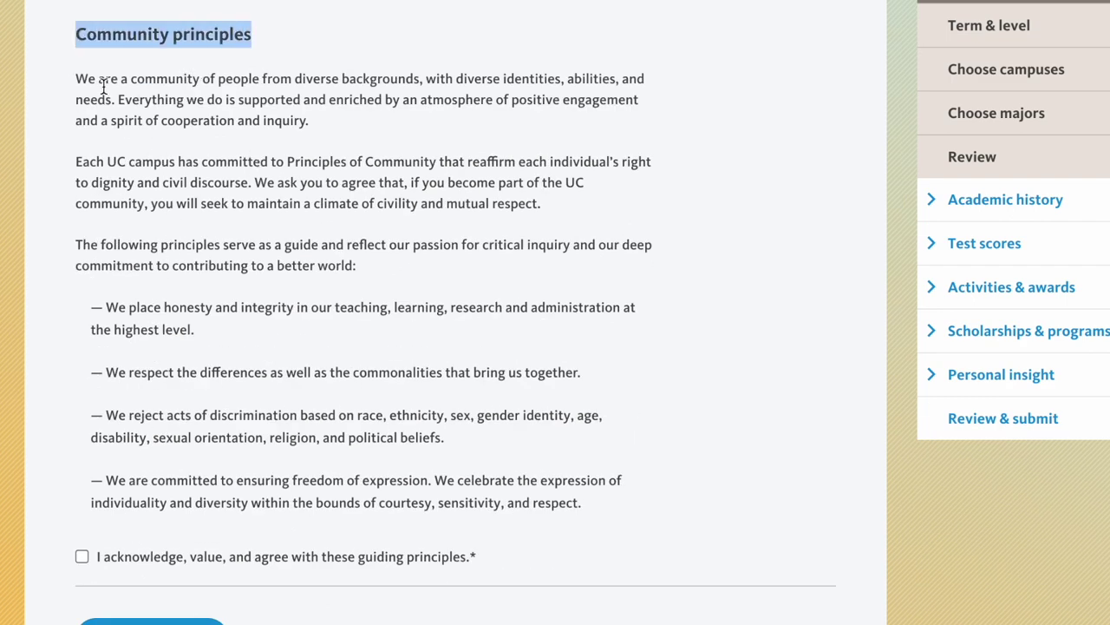
{"action": "left_click_drag", "start_coordinate": [77, 79], "coordinate": [309, 122]}
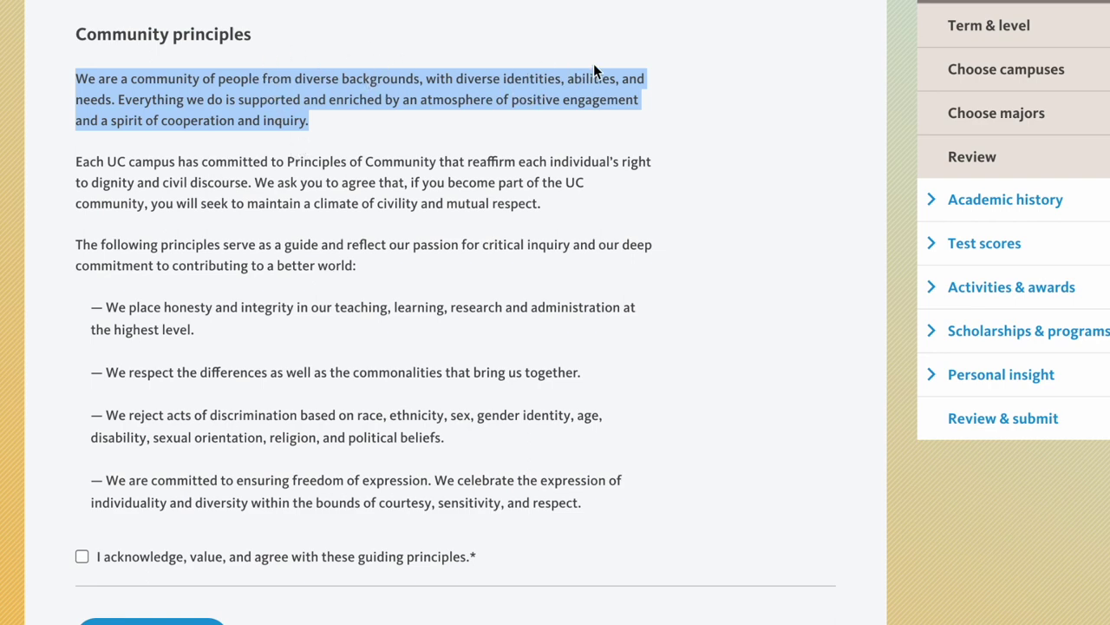
- Read the listed community principles, highlighting the statements on a better world, honesty, rejecting discrimination and freedom of expression
{"action": "left_click_drag", "start_coordinate": [81, 266], "coordinate": [355, 266]}
{"action": "scroll", "coordinate": [365, 246], "scroll_direction": "down", "scroll_amount": 1}
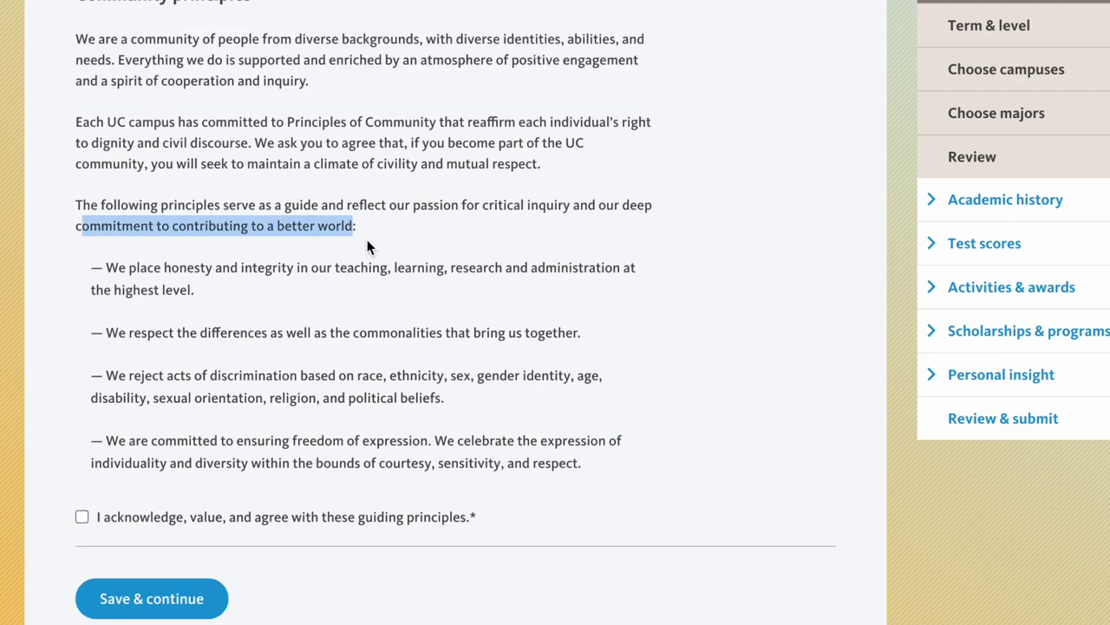
{"action": "scroll", "coordinate": [364, 246], "scroll_direction": "down", "scroll_amount": 1}
{"action": "left_click_drag", "start_coordinate": [192, 236], "coordinate": [97, 219]}
{"action": "left_click", "coordinate": [135, 280]}
{"action": "left_click_drag", "start_coordinate": [134, 281], "coordinate": [620, 280]}
{"action": "left_click_drag", "start_coordinate": [104, 322], "coordinate": [497, 347]}
{"action": "scroll", "coordinate": [486, 347], "scroll_direction": "down", "scroll_amount": 1}
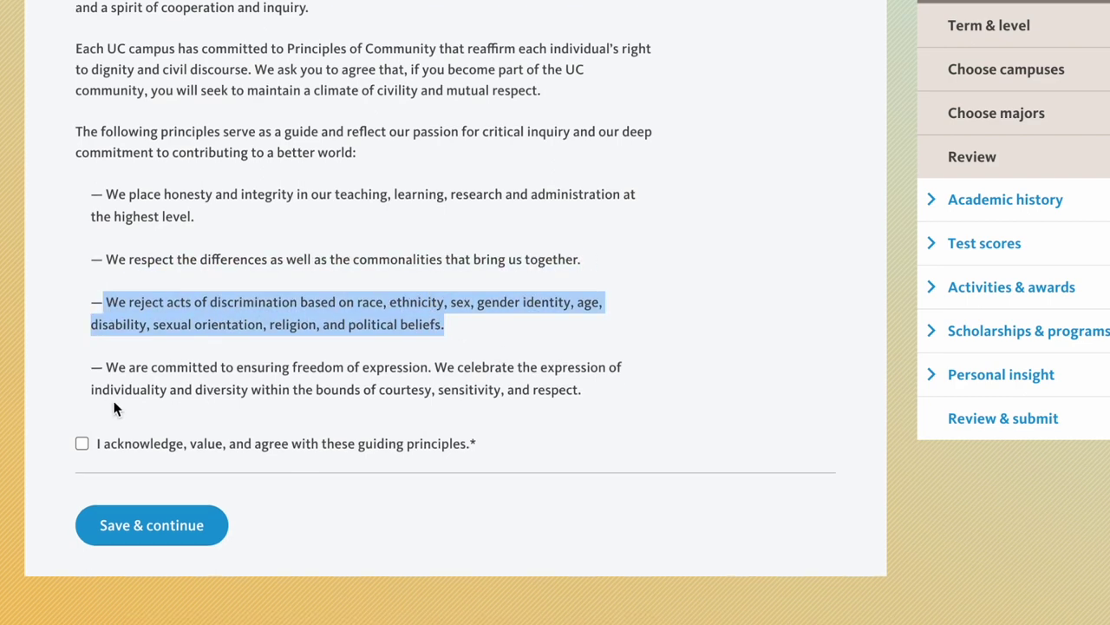
{"action": "left_click_drag", "start_coordinate": [602, 391], "coordinate": [94, 373]}
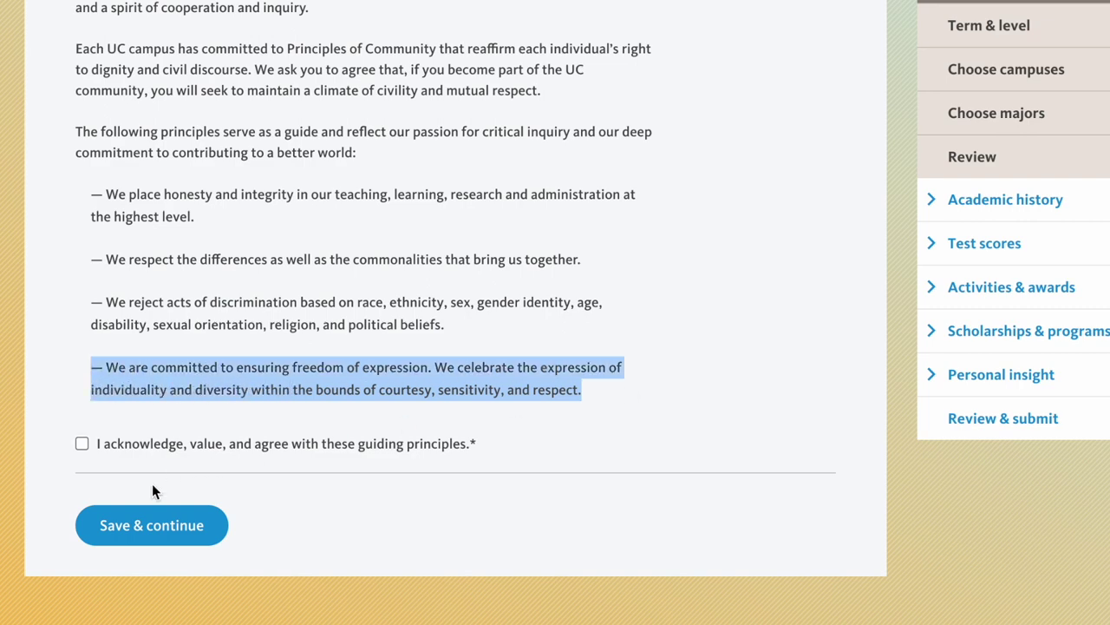
- Agree with the guiding principles and continue, then save the Term & level page with Freshman as the application level
{"action": "left_click", "coordinate": [81, 444]}
{"action": "left_click", "coordinate": [138, 538]}
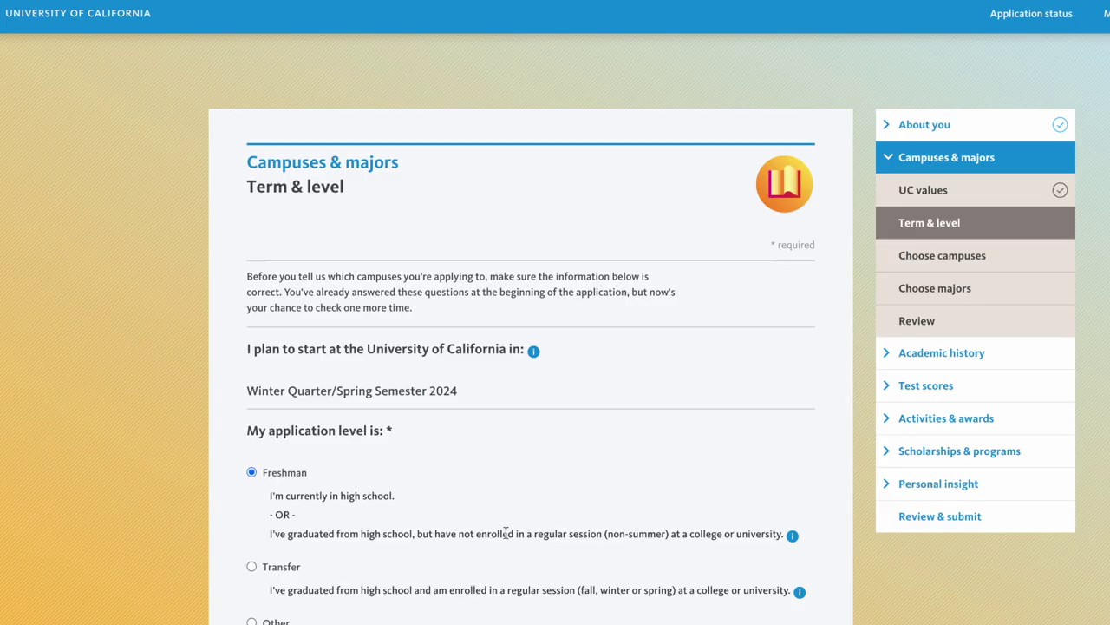
{"action": "scroll", "coordinate": [509, 515], "scroll_direction": "down", "scroll_amount": 2}
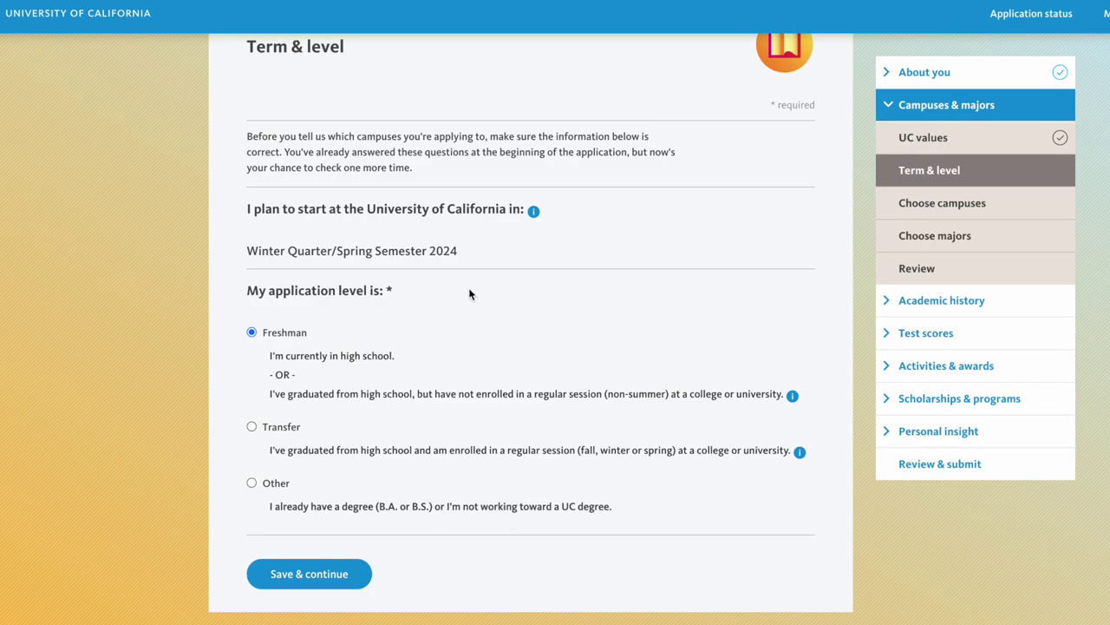
{"action": "left_click", "coordinate": [308, 573]}
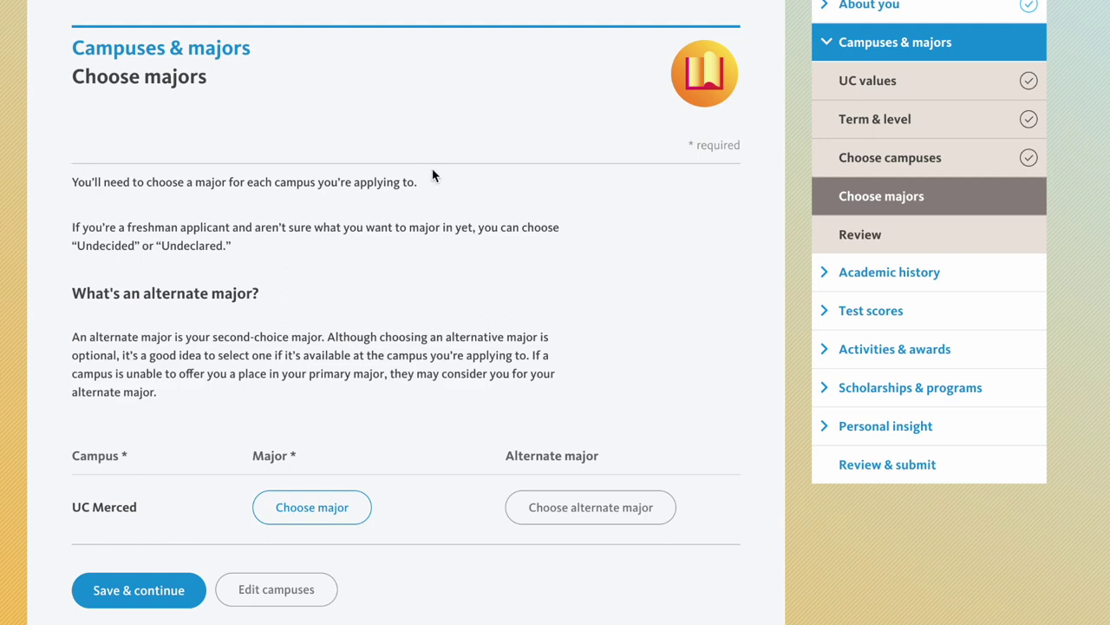
- Highlight the note on the Choose majors page that unsure freshman applicants can choose "Undecided" or "Undeclared."
{"action": "left_click_drag", "start_coordinate": [71, 231], "coordinate": [597, 245]}
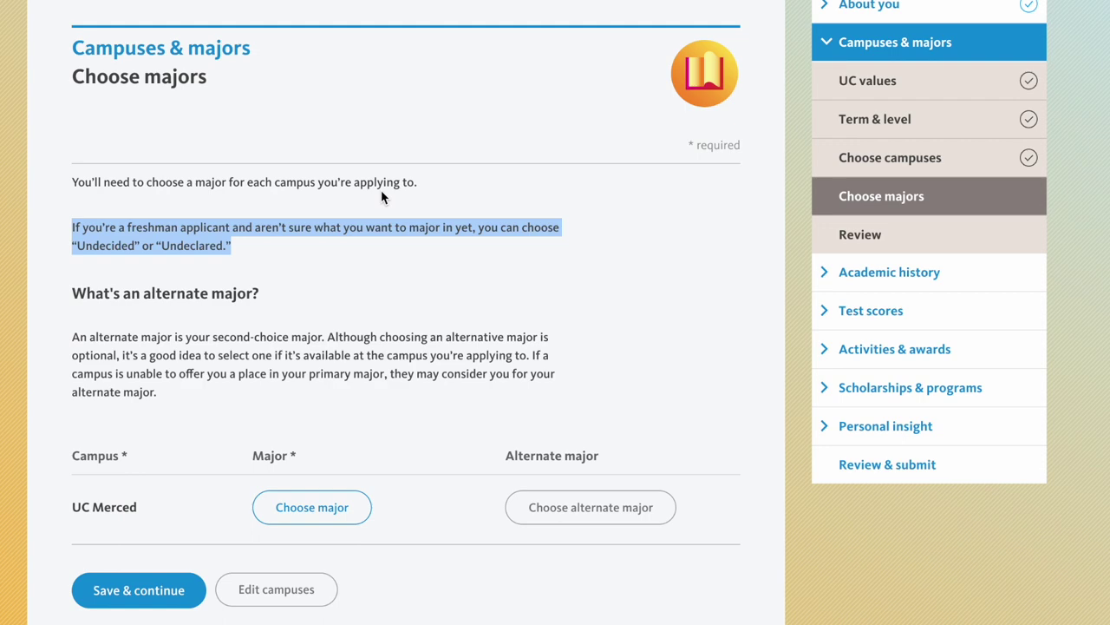
{"action": "left_click_drag", "start_coordinate": [240, 247], "coordinate": [62, 238]}
{"action": "scroll", "coordinate": [206, 335], "scroll_direction": "down", "scroll_amount": 1}
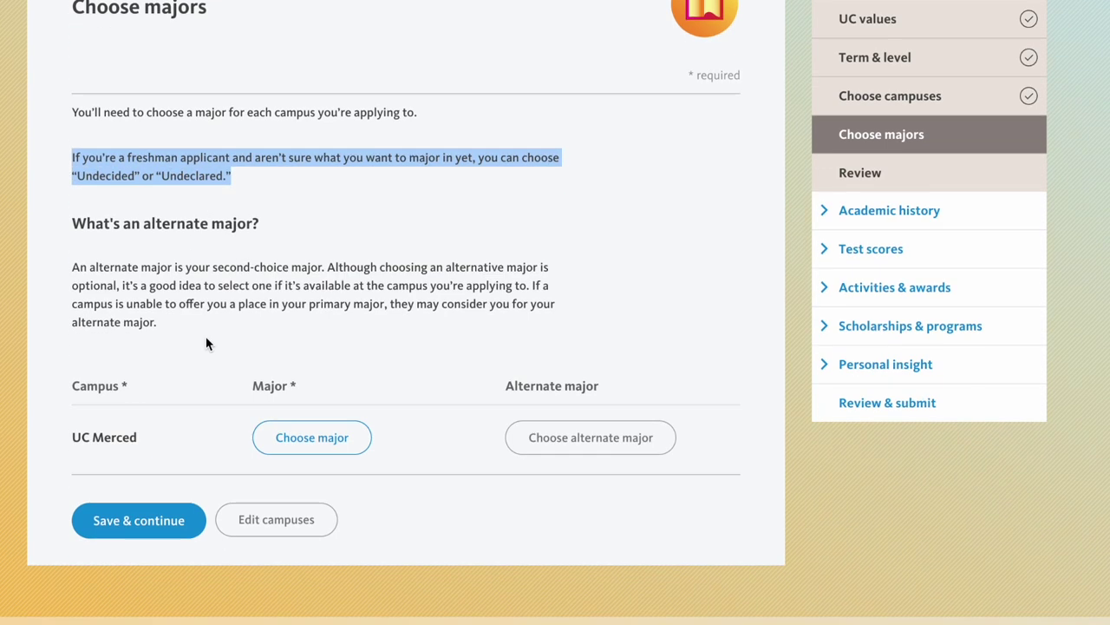
- Open the major selection for UC Merced and look through the list of major categories
{"action": "left_click", "coordinate": [269, 438]}
{"action": "scroll", "coordinate": [417, 441], "scroll_direction": "down", "scroll_amount": 2}
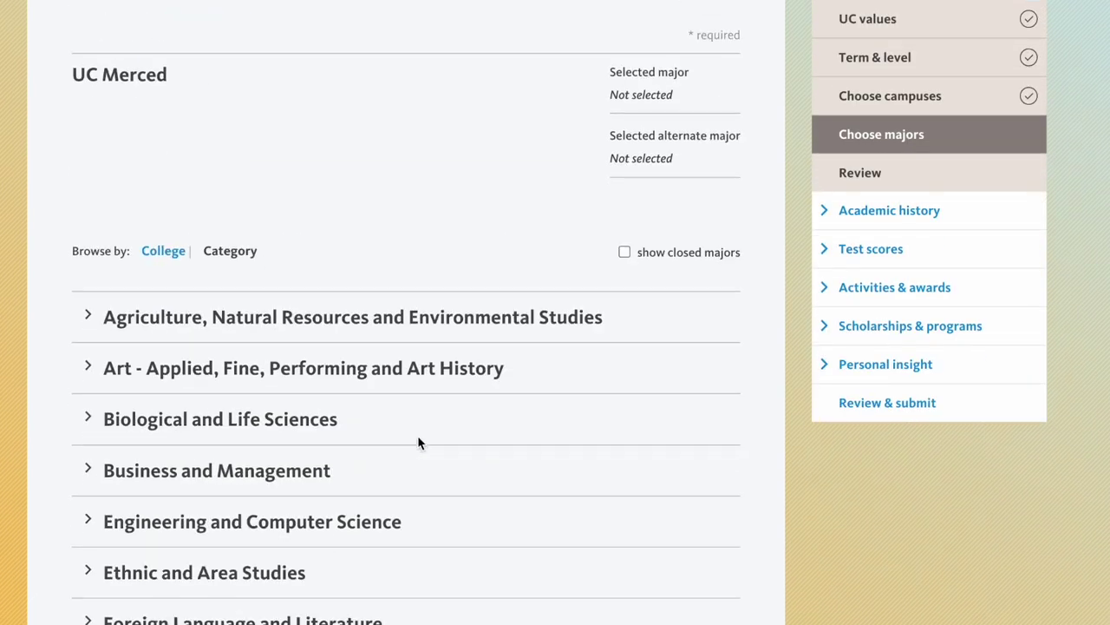
{"action": "scroll", "coordinate": [417, 441], "scroll_direction": "down", "scroll_amount": 1}
{"action": "scroll", "coordinate": [418, 441], "scroll_direction": "down", "scroll_amount": 1}
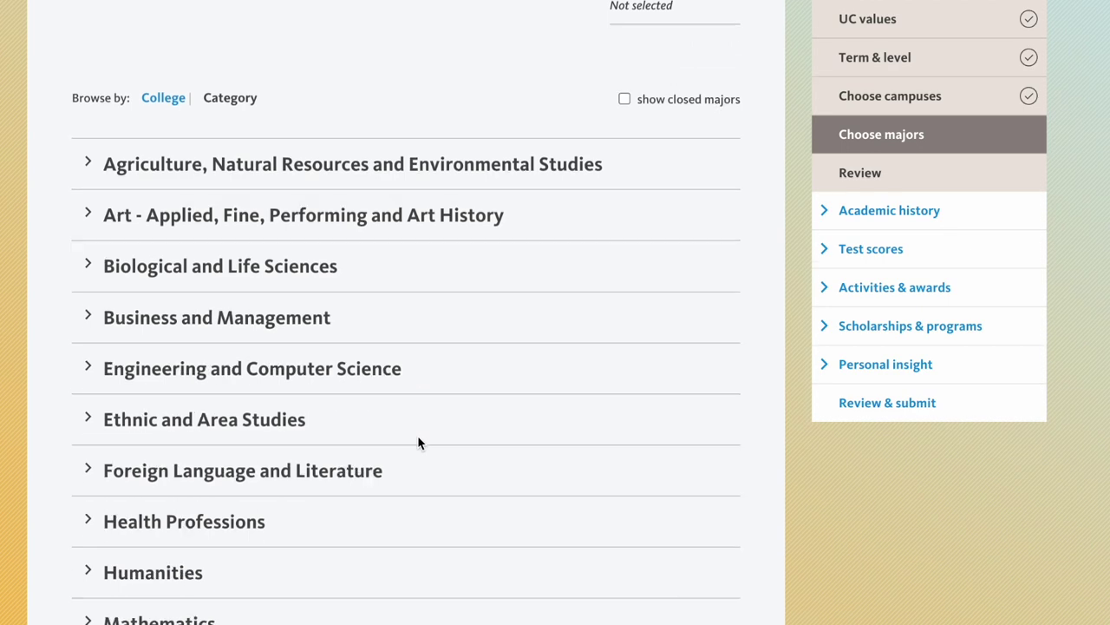
{"action": "scroll", "coordinate": [220, 488], "scroll_direction": "down", "scroll_amount": 2}
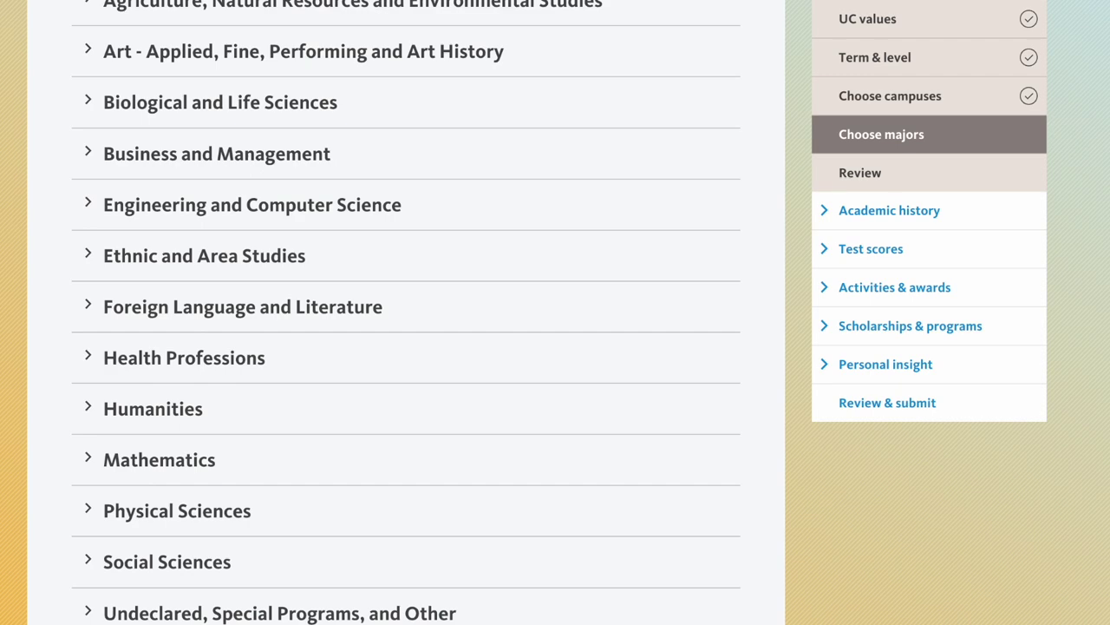
{"action": "scroll", "coordinate": [406, 347], "scroll_direction": "down", "scroll_amount": 8}
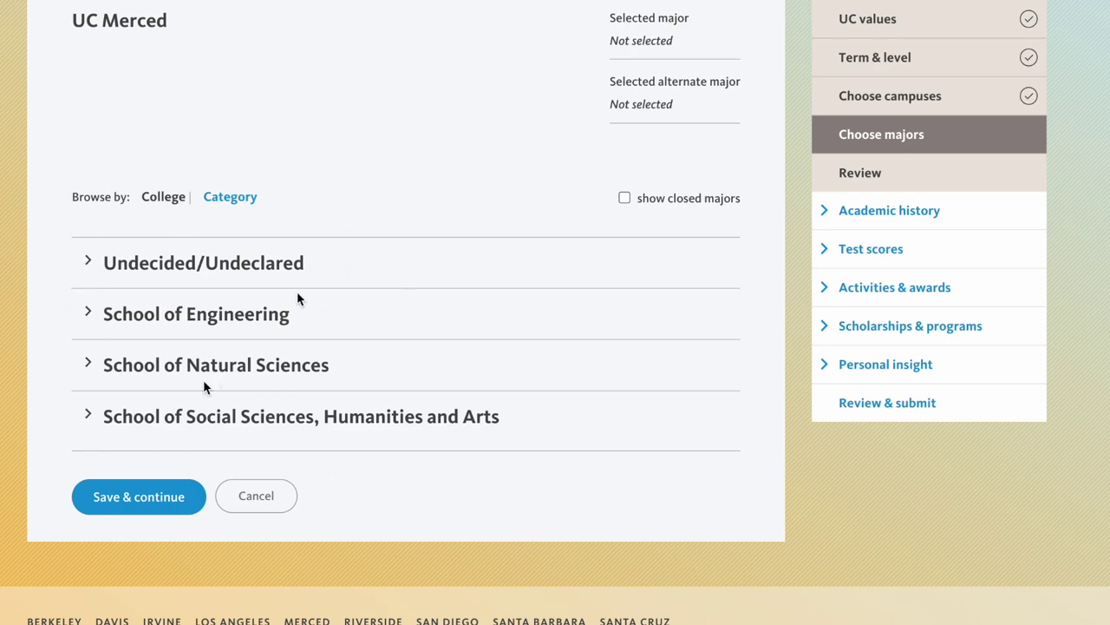
- In the college listing, expand Undecided/Undeclared and School of Engineering and look through the majors they offer
{"action": "scroll", "coordinate": [296, 299], "scroll_direction": "up", "scroll_amount": 2}
{"action": "scroll", "coordinate": [297, 299], "scroll_direction": "down", "scroll_amount": 2}
{"action": "left_click", "coordinate": [205, 271]}
{"action": "scroll", "coordinate": [231, 330], "scroll_direction": "down", "scroll_amount": 1}
{"action": "left_click", "coordinate": [228, 332]}
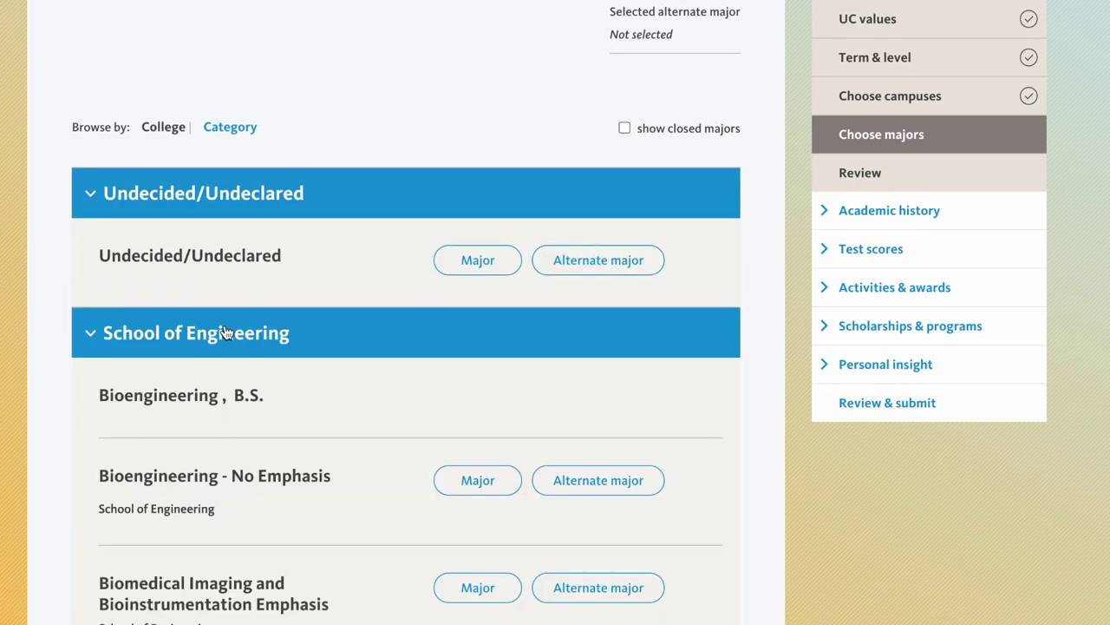
{"action": "scroll", "coordinate": [225, 324], "scroll_direction": "down", "scroll_amount": 3}
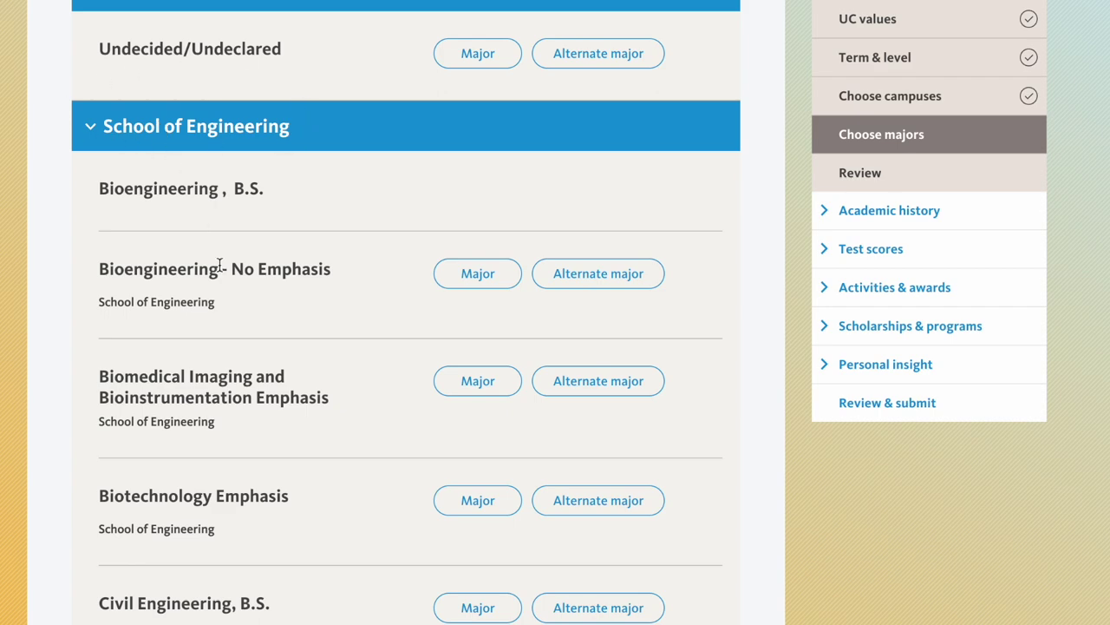
{"action": "scroll", "coordinate": [269, 379], "scroll_direction": "down", "scroll_amount": 5}
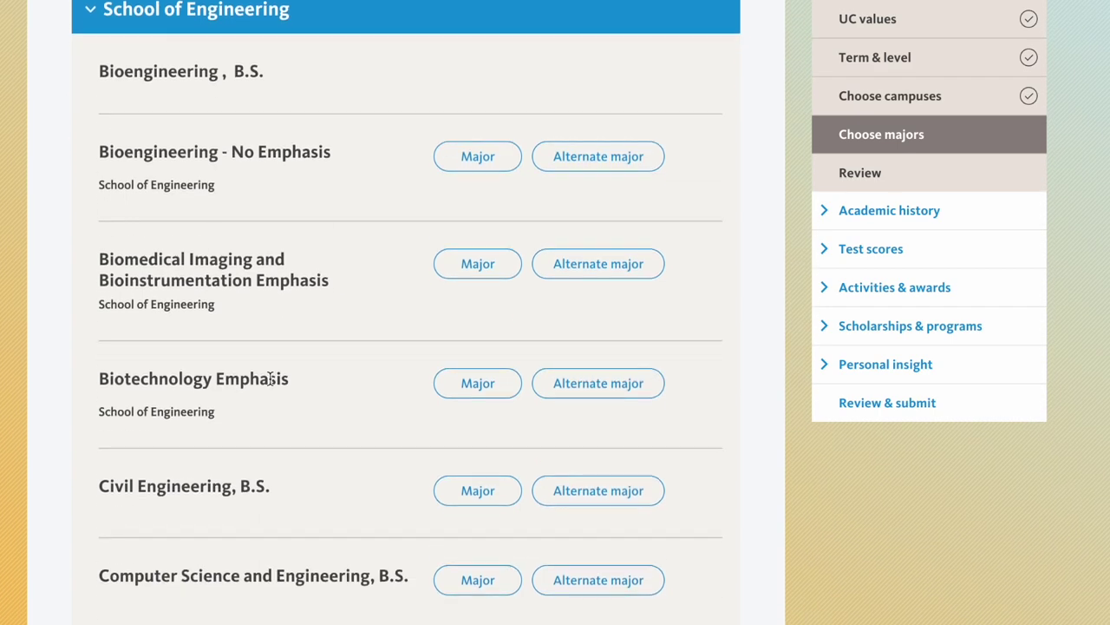
{"action": "scroll", "coordinate": [269, 381], "scroll_direction": "down", "scroll_amount": 5}
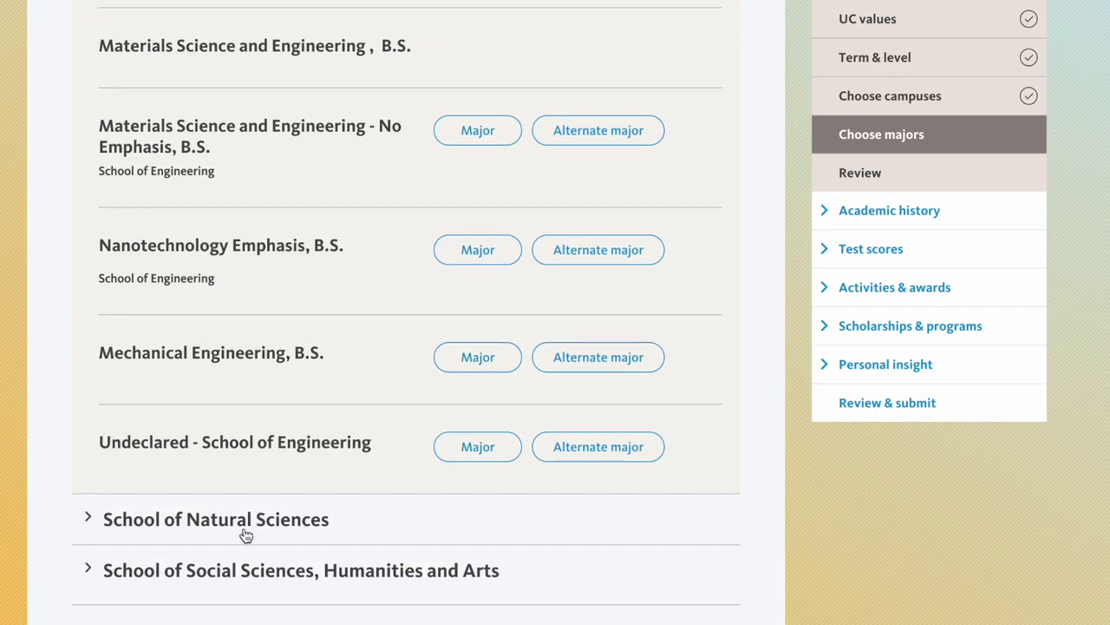
- Expand School of Natural Sciences and look through its majors and emphases
{"action": "left_click", "coordinate": [247, 524]}
{"action": "scroll", "coordinate": [247, 512], "scroll_direction": "down", "scroll_amount": 3}
{"action": "scroll", "coordinate": [260, 367], "scroll_direction": "down", "scroll_amount": 2}
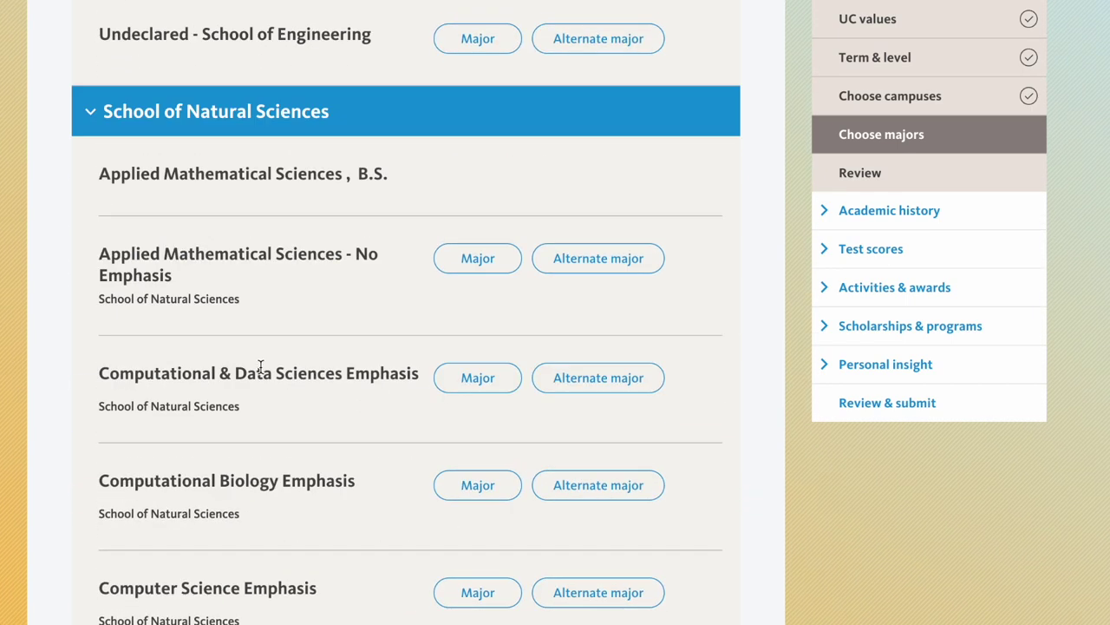
{"action": "scroll", "coordinate": [223, 458], "scroll_direction": "down", "scroll_amount": 12}
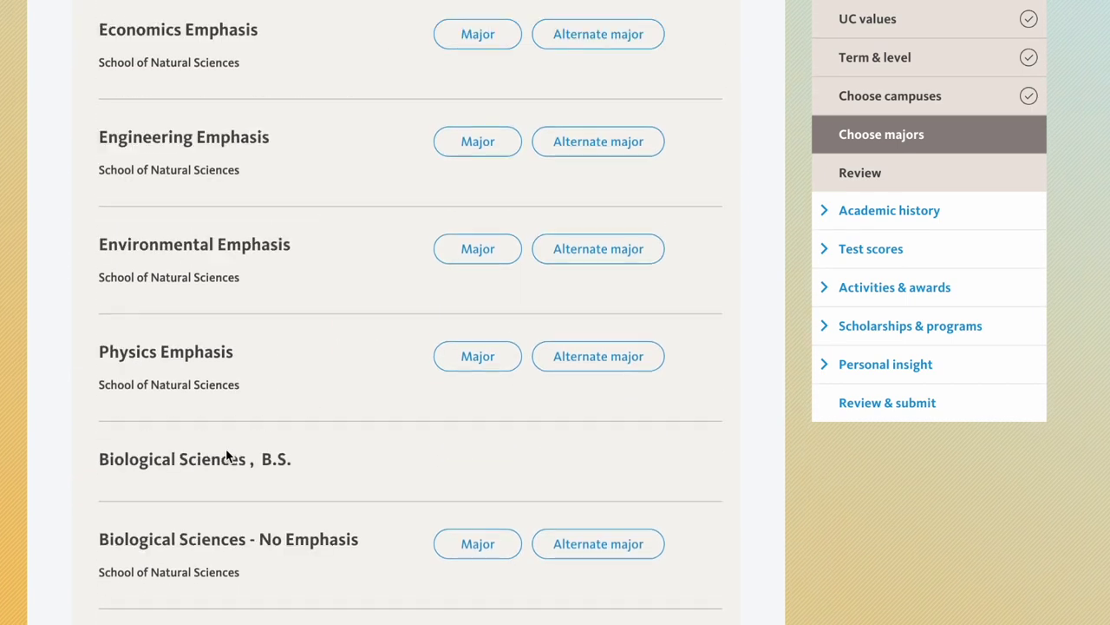
{"action": "scroll", "coordinate": [227, 455], "scroll_direction": "down", "scroll_amount": 8}
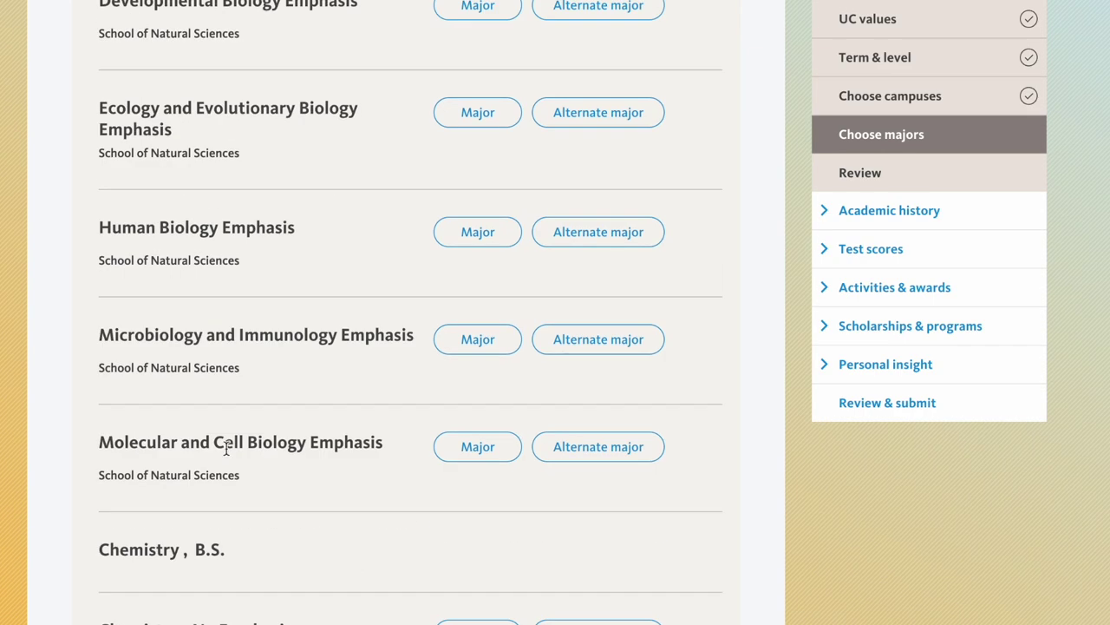
{"action": "scroll", "coordinate": [227, 455], "scroll_direction": "down", "scroll_amount": 20}
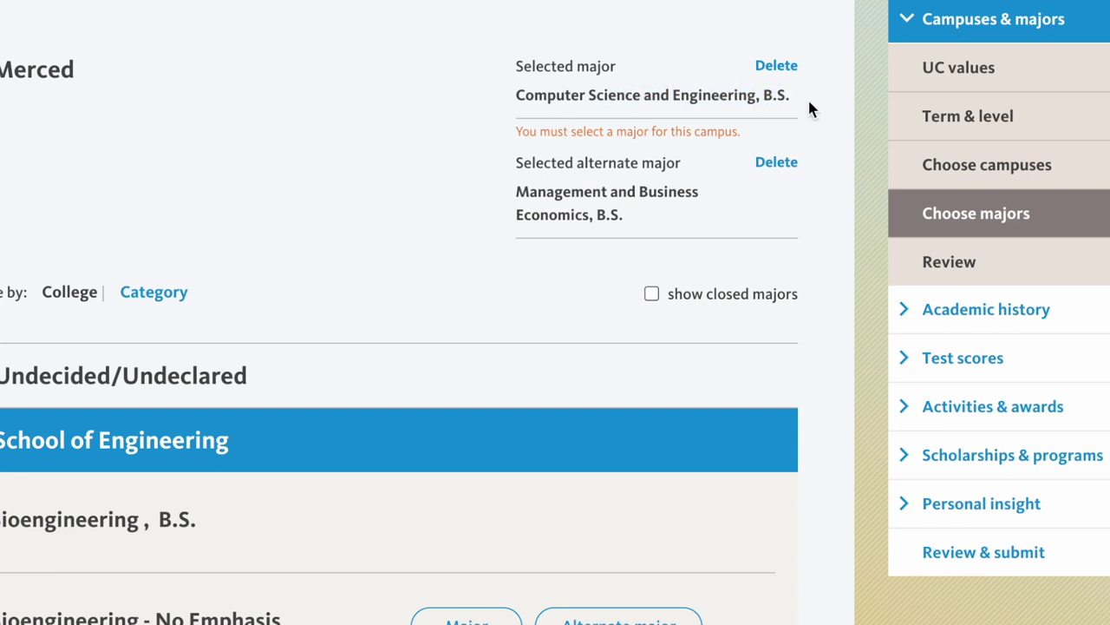
- Highlight the selected major, Computer Science and Engineering, B.S., and the alternate major, Management and Business Economics, B.S
{"action": "left_click_drag", "start_coordinate": [788, 94], "coordinate": [533, 92]}
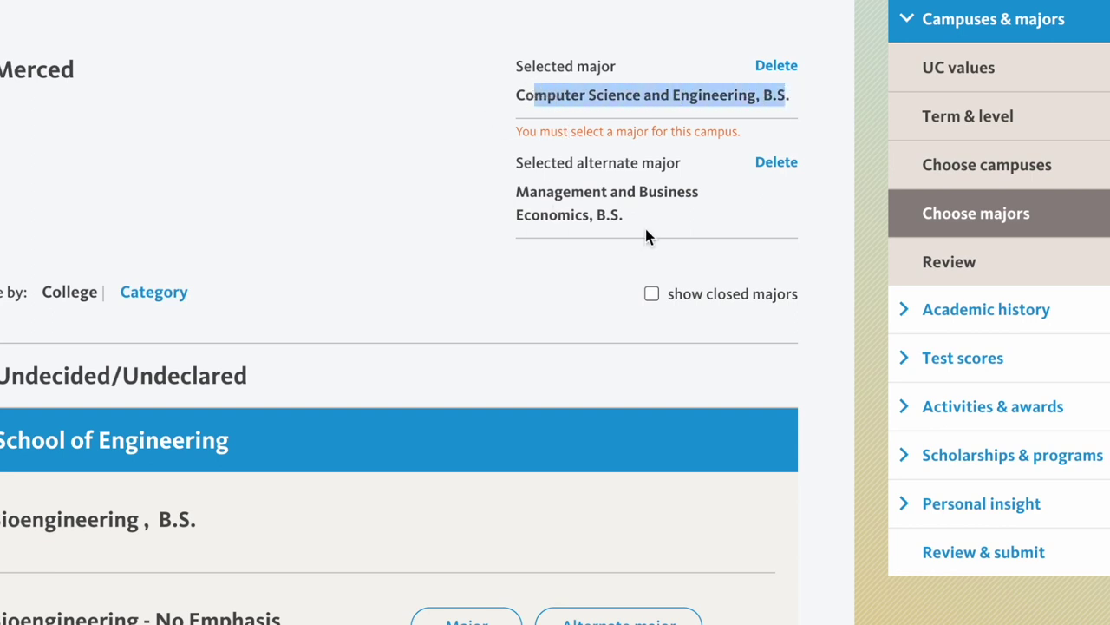
{"action": "left_click_drag", "start_coordinate": [645, 223], "coordinate": [515, 211]}
{"action": "triple_click", "coordinate": [514, 211]}
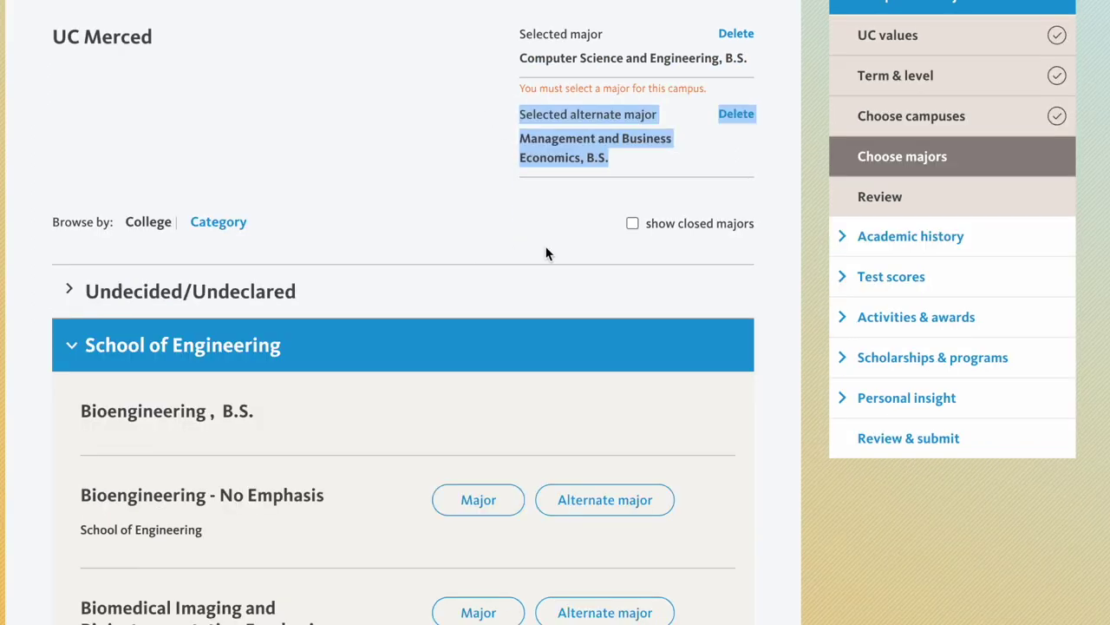
- Save the UC Merced major choices and proceed to the Academic history introduction
{"action": "scroll", "coordinate": [233, 389], "scroll_direction": "down", "scroll_amount": 15}
{"action": "scroll", "coordinate": [251, 462], "scroll_direction": "down", "scroll_amount": 10}
{"action": "left_click", "coordinate": [122, 580]}
{"action": "scroll", "coordinate": [412, 486], "scroll_direction": "down", "scroll_amount": 3}
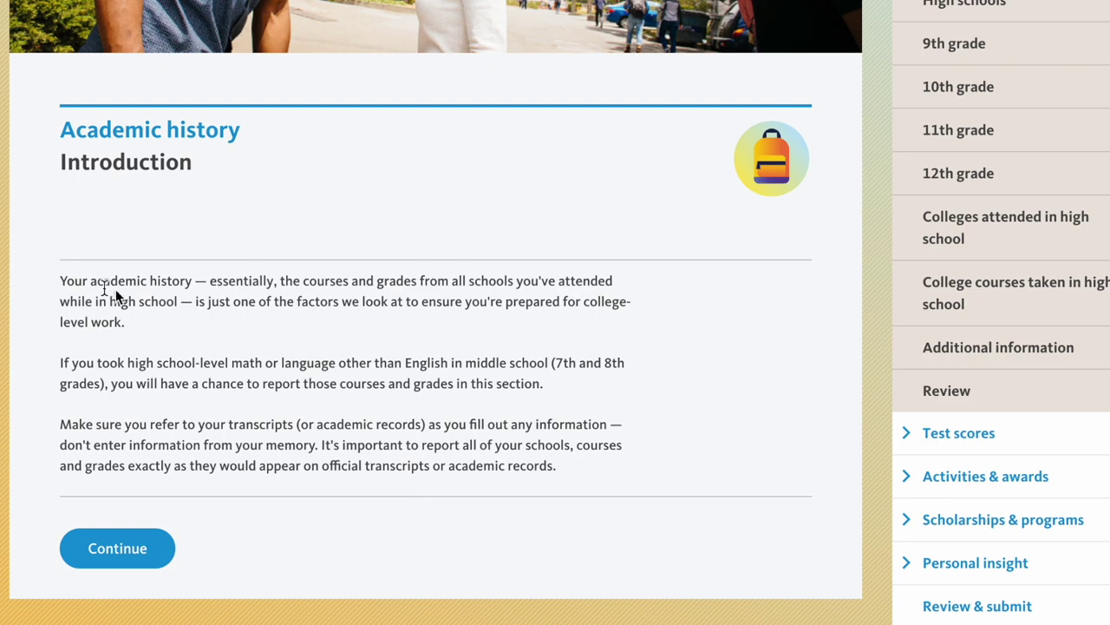
- Read the Academic history introduction, highlighting the paragraphs on courses and grades, middle school math or language, and referring to transcripts
{"action": "left_click_drag", "start_coordinate": [61, 280], "coordinate": [582, 335]}
{"action": "left_click_drag", "start_coordinate": [88, 362], "coordinate": [61, 356]}
{"action": "left_click", "coordinate": [568, 384]}
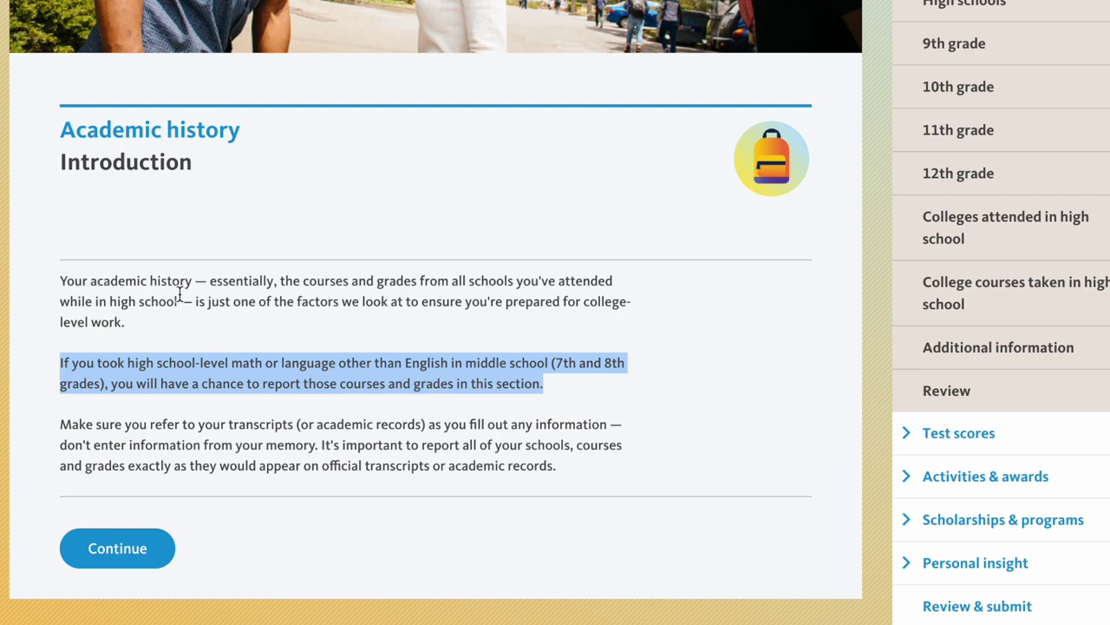
{"action": "left_click", "coordinate": [53, 426]}
{"action": "left_click_drag", "start_coordinate": [53, 426], "coordinate": [317, 444]}
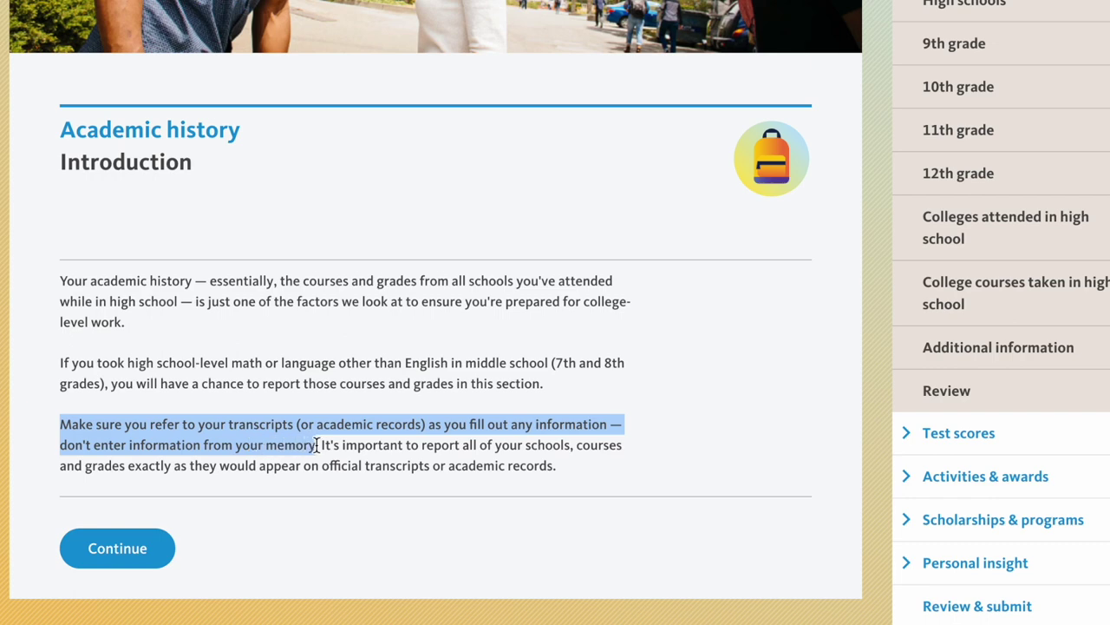